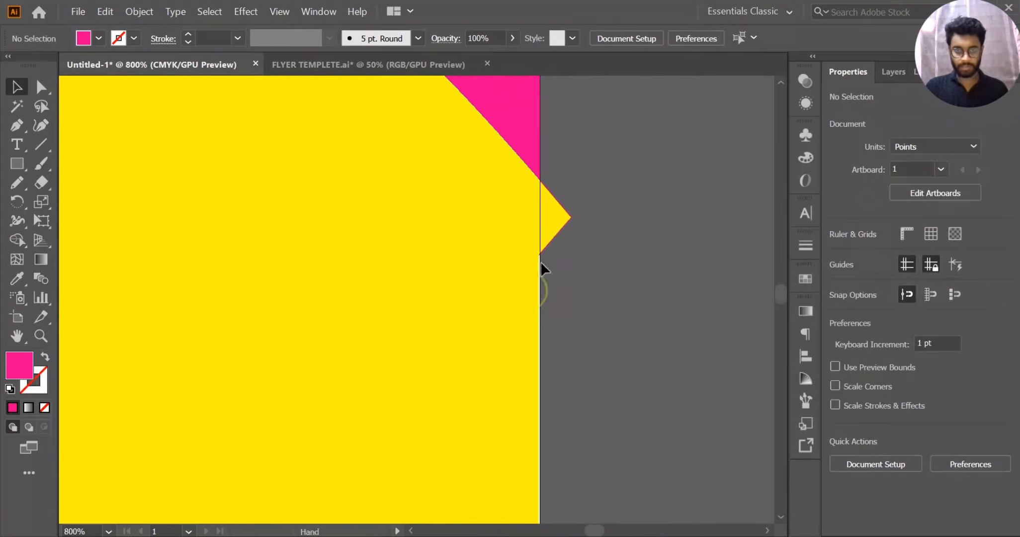
Draw a rectangle about 3 pt wide and 23 pt tall over the shapes' overhanging tip, flush against the artboard's right edge.
{"action": "left_click", "coordinate": [17, 164]}
{"action": "left_click_drag", "start_coordinate": [568, 348], "coordinate": [541, 136]}
{"action": "scroll", "coordinate": [561, 248], "scroll_direction": "up", "scroll_amount": 5}
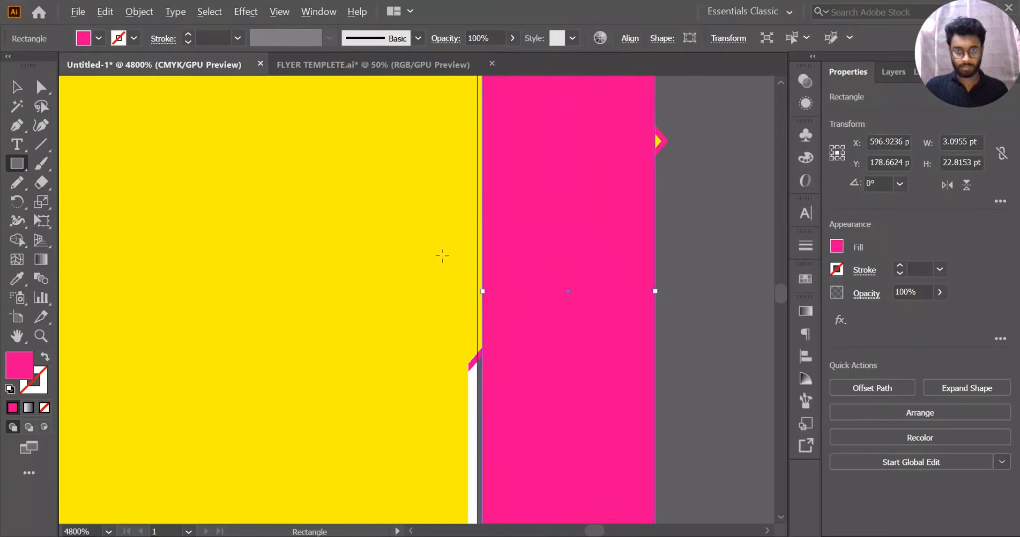
{"action": "left_click_drag", "start_coordinate": [485, 294], "coordinate": [477, 291]}
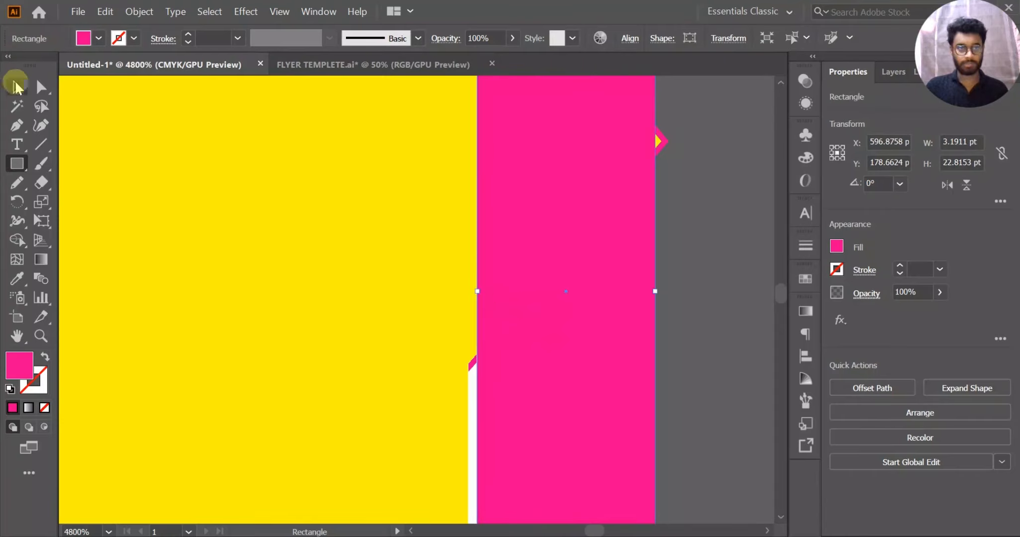
Select the rectangle with the overlapping wave shapes and trim off everything beyond the artboard's right edge using Shape Builder.
{"action": "left_click", "coordinate": [24, 82]}
{"action": "scroll", "coordinate": [372, 145], "scroll_direction": "down", "scroll_amount": 7}
{"action": "left_click_drag", "start_coordinate": [460, 191], "coordinate": [548, 254]}
{"action": "left_click", "coordinate": [548, 255]}
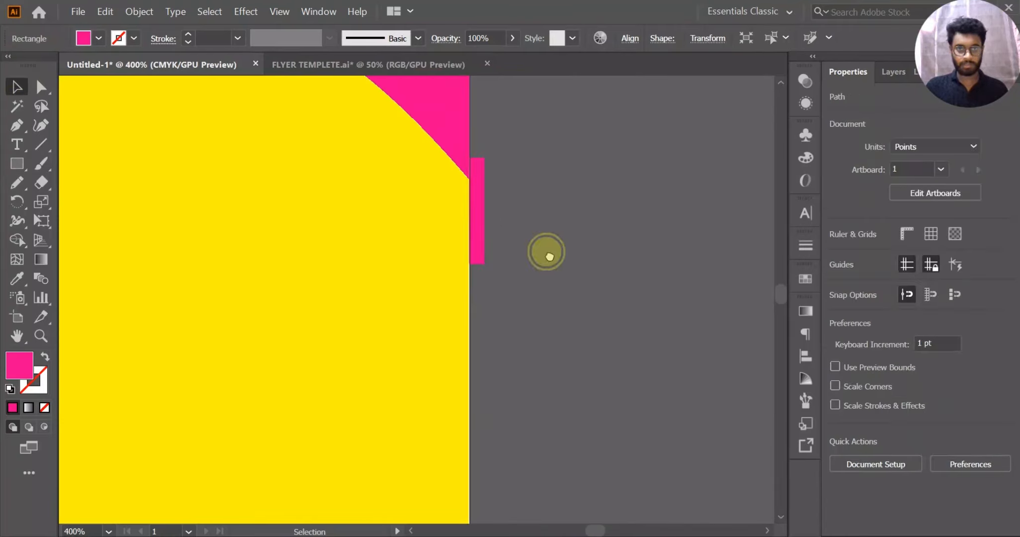
{"action": "left_click", "coordinate": [209, 152]}
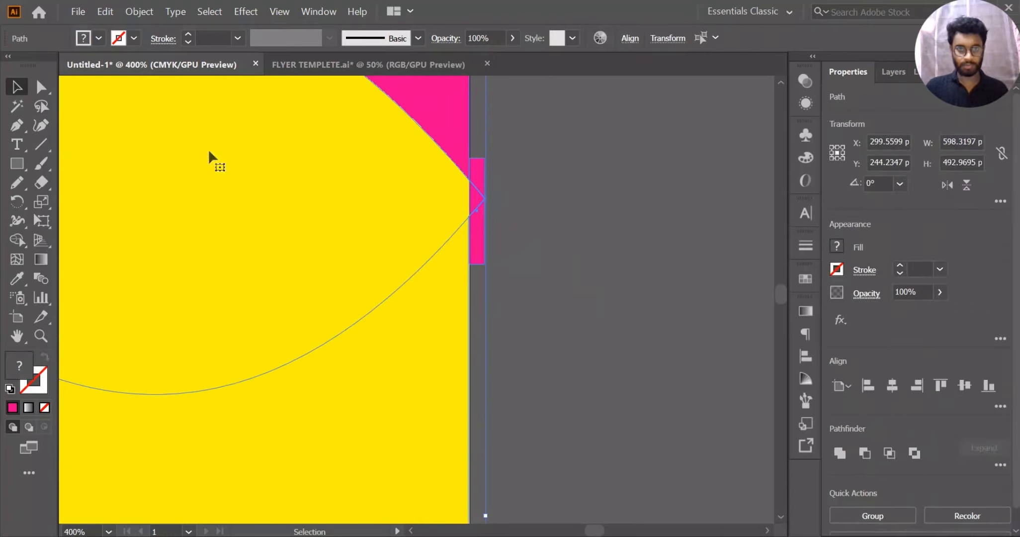
{"action": "left_click", "coordinate": [14, 243]}
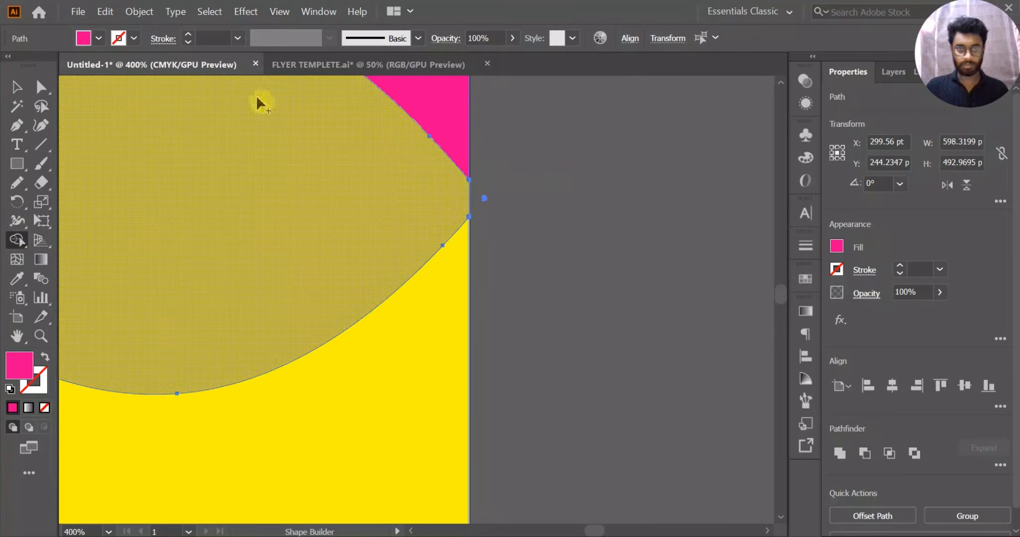
{"action": "left_click", "coordinate": [23, 79]}
{"action": "left_click", "coordinate": [581, 216]}
Select the black, pink and yellow wave shapes and reduce their height to about three quarters, keeping their upper edge at the artboard's top.
{"action": "scroll", "coordinate": [579, 214], "scroll_direction": "down", "scroll_amount": 8}
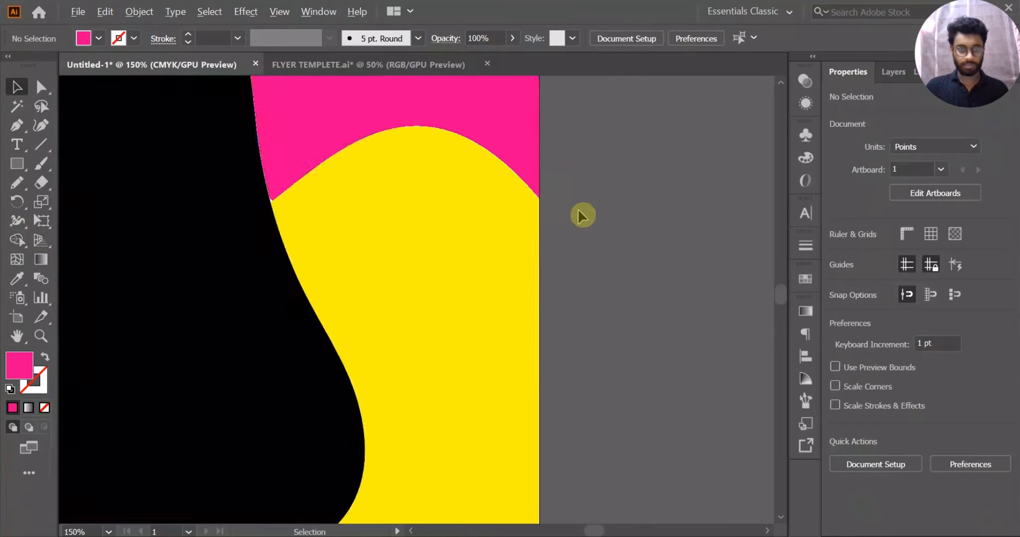
{"action": "scroll", "coordinate": [581, 219], "scroll_direction": "up", "scroll_amount": 2}
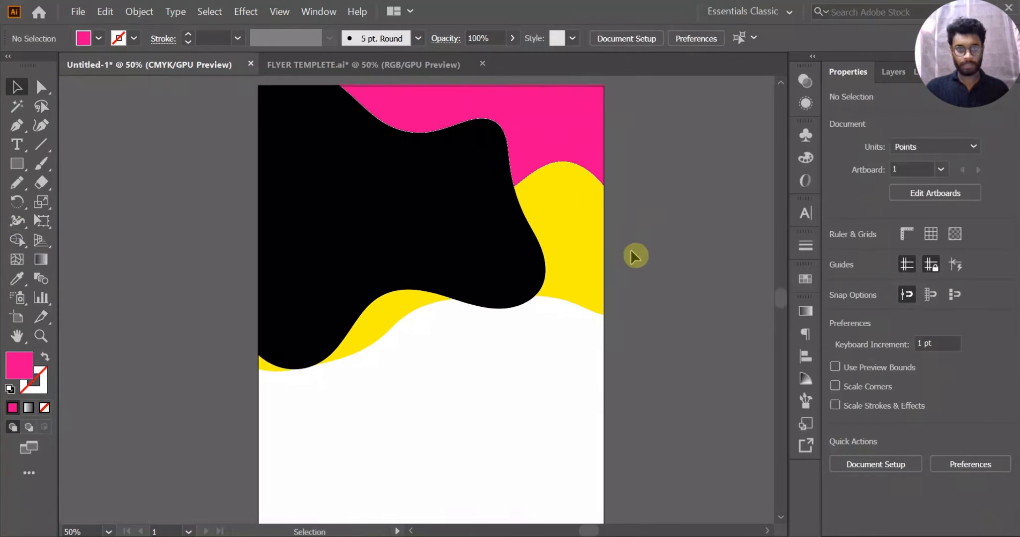
{"action": "scroll", "coordinate": [588, 311], "scroll_direction": "down", "scroll_amount": 3}
{"action": "scroll", "coordinate": [542, 296], "scroll_direction": "down", "scroll_amount": 3}
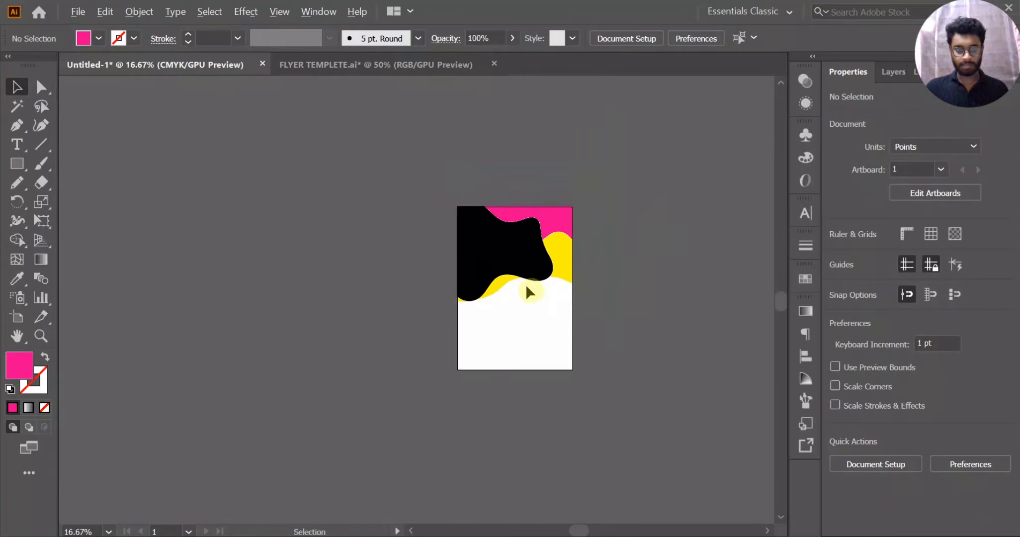
{"action": "scroll", "coordinate": [518, 319], "scroll_direction": "up", "scroll_amount": 2}
{"action": "left_click", "coordinate": [522, 316]}
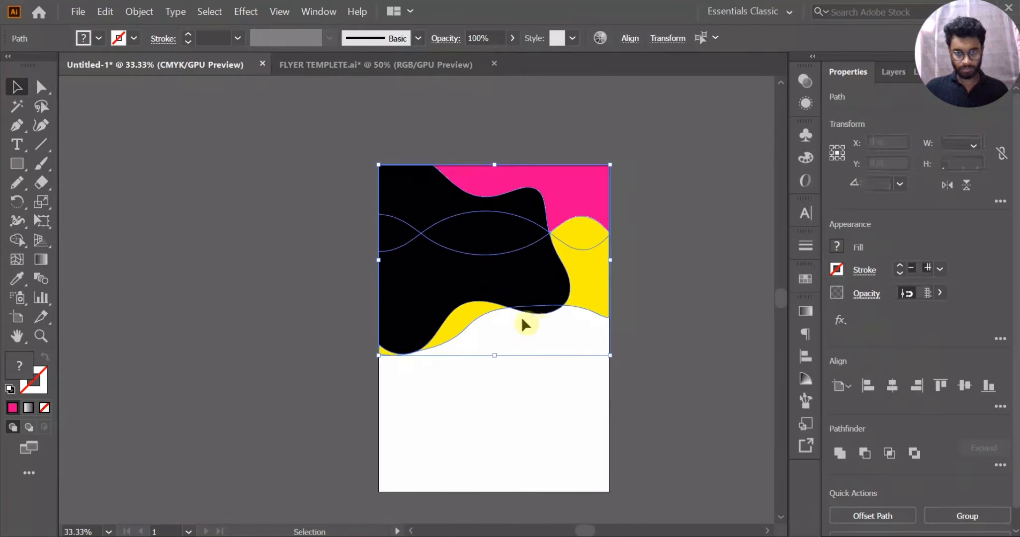
{"action": "scroll", "coordinate": [521, 316], "scroll_direction": "up", "scroll_amount": 1}
{"action": "left_click_drag", "start_coordinate": [484, 386], "coordinate": [482, 322]}
{"action": "left_click", "coordinate": [659, 351]}
Copy the three headline lines CREATIVE, BUSINESS and AGANCY from the FLYER TEMPLETE.ai document.
{"action": "scroll", "coordinate": [699, 352], "scroll_direction": "down", "scroll_amount": 2}
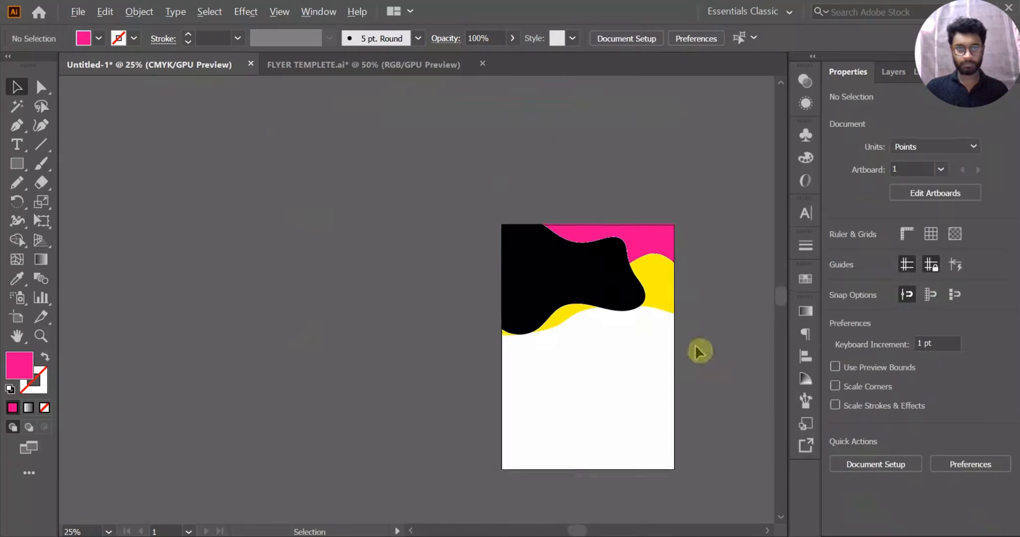
{"action": "left_click_drag", "start_coordinate": [694, 333], "coordinate": [569, 294]}
{"action": "scroll", "coordinate": [310, 100], "scroll_direction": "up", "scroll_amount": 2}
{"action": "left_click_drag", "start_coordinate": [415, 141], "coordinate": [285, 95]}
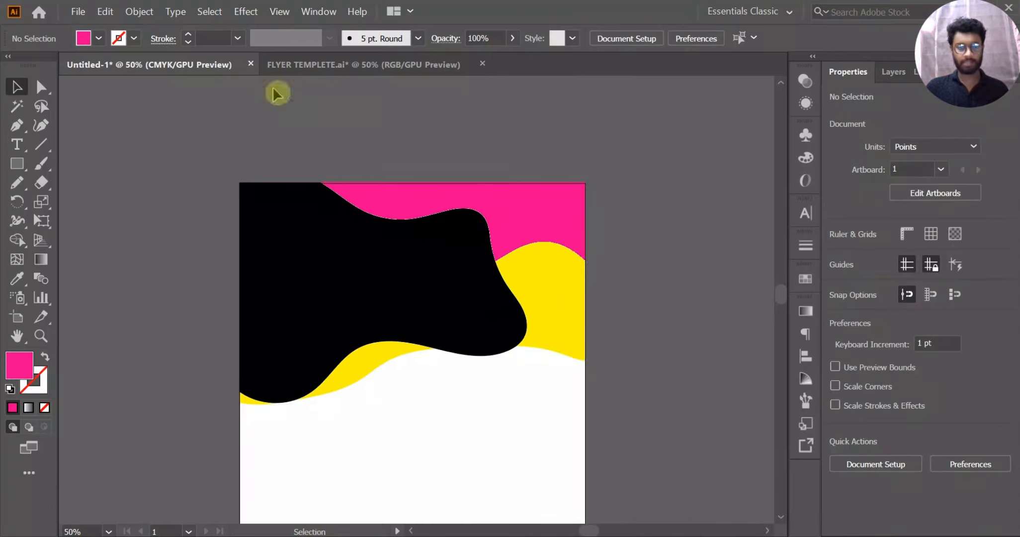
{"action": "left_click", "coordinate": [300, 65]}
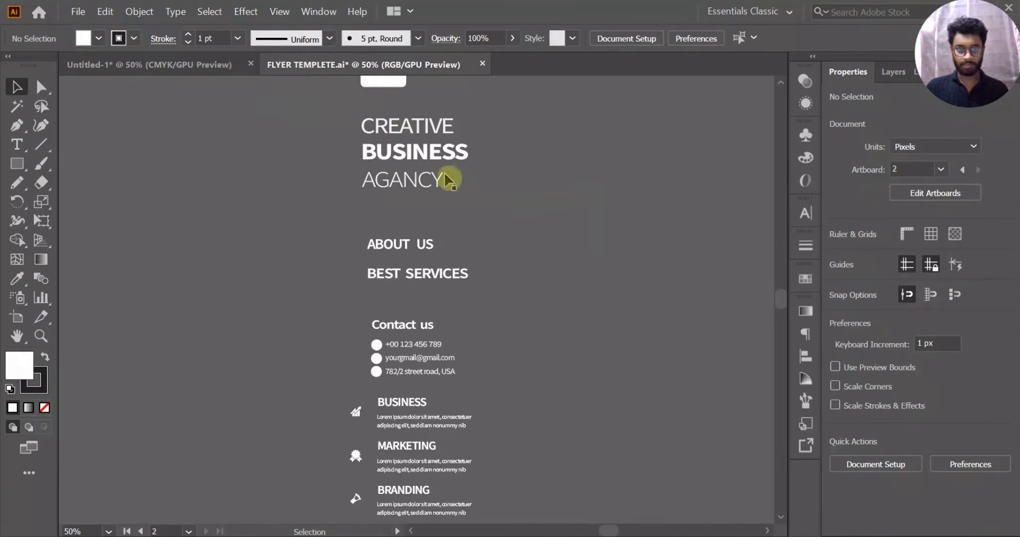
{"action": "scroll", "coordinate": [319, 147], "scroll_direction": "up", "scroll_amount": 2}
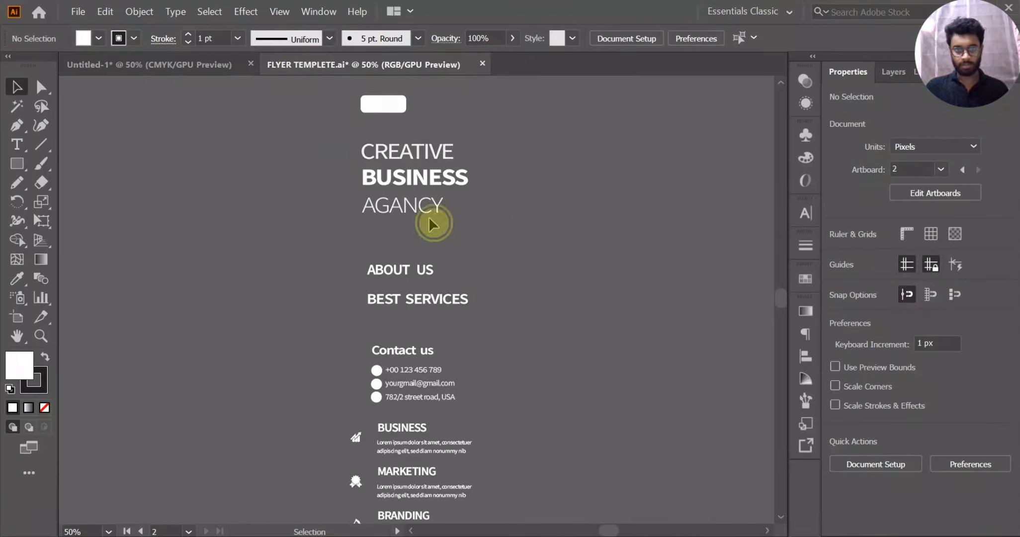
{"action": "left_click_drag", "start_coordinate": [323, 139], "coordinate": [521, 260]}
{"action": "key", "text": "ctrl+c"}
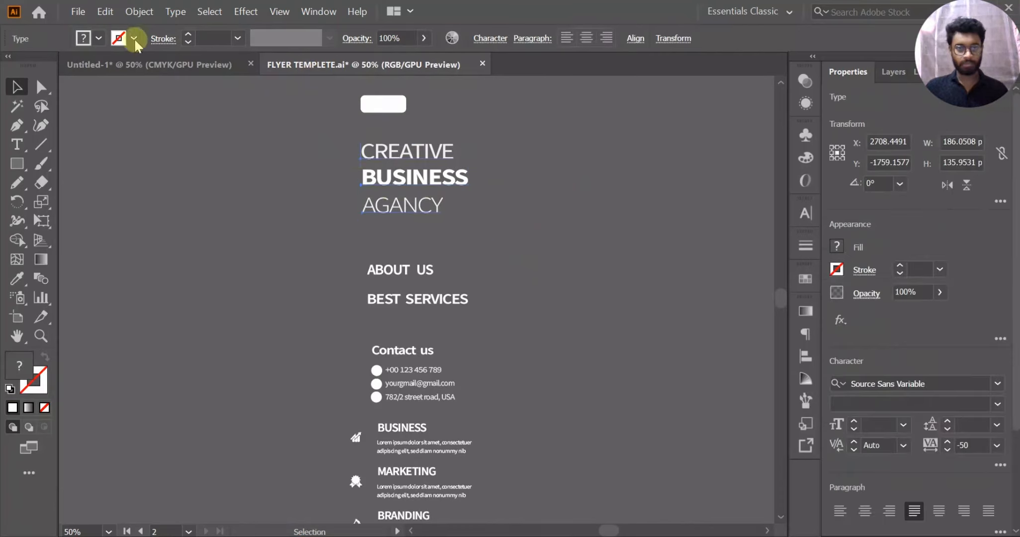
Paste the copied headline lines into the Untitled-1 document and place them on the empty canvas beside the artboard's right edge.
{"action": "left_click", "coordinate": [132, 65]}
{"action": "scroll", "coordinate": [497, 319], "scroll_direction": "down", "scroll_amount": 3}
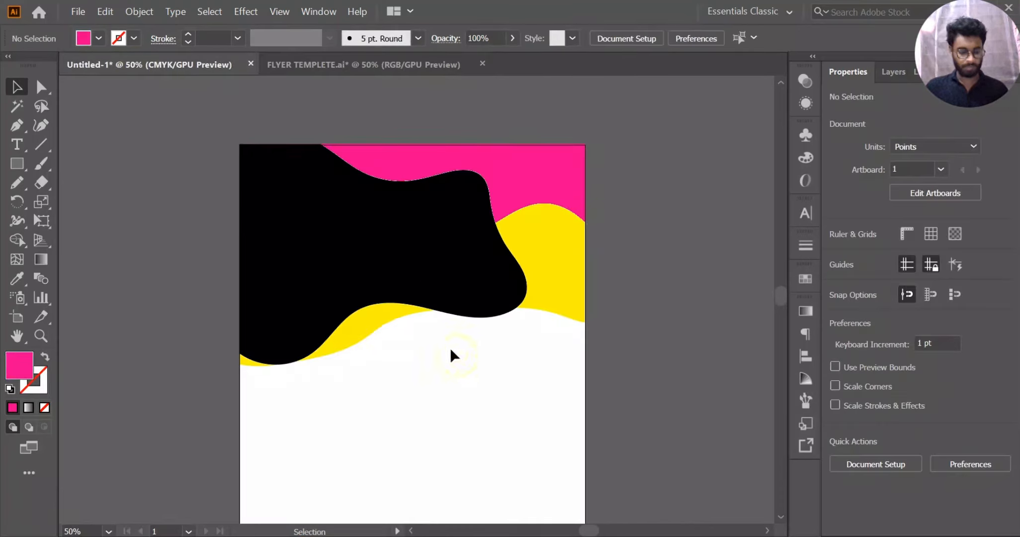
{"action": "key", "text": "ctrl+v"}
{"action": "left_click_drag", "start_coordinate": [404, 276], "coordinate": [654, 266]}
{"action": "left_click", "coordinate": [655, 260]}
{"action": "scroll", "coordinate": [665, 294], "scroll_direction": "up", "scroll_amount": 1}
{"action": "scroll", "coordinate": [652, 266], "scroll_direction": "down", "scroll_amount": 1}
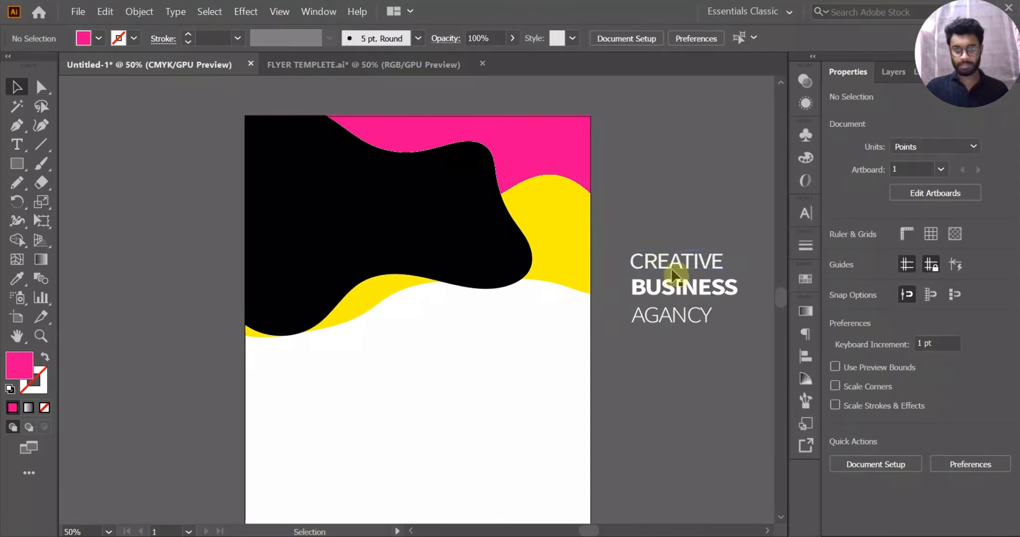
Set the word CREATIVE in Roboto Bold Condensed and move it onto the left part of the black shape.
{"action": "left_click", "coordinate": [675, 268]}
{"action": "left_click", "coordinate": [997, 383]}
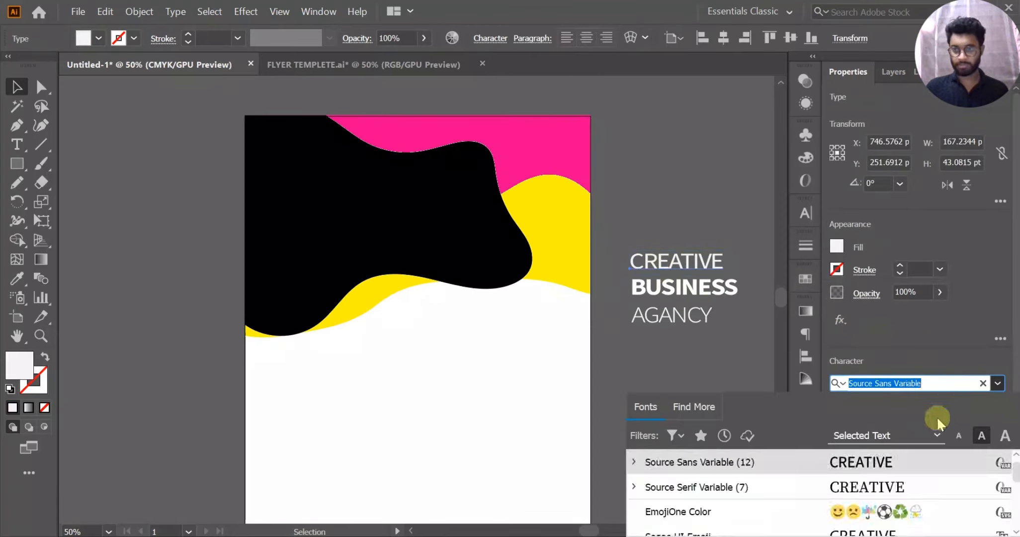
{"action": "scroll", "coordinate": [895, 485], "scroll_direction": "down", "scroll_amount": 5}
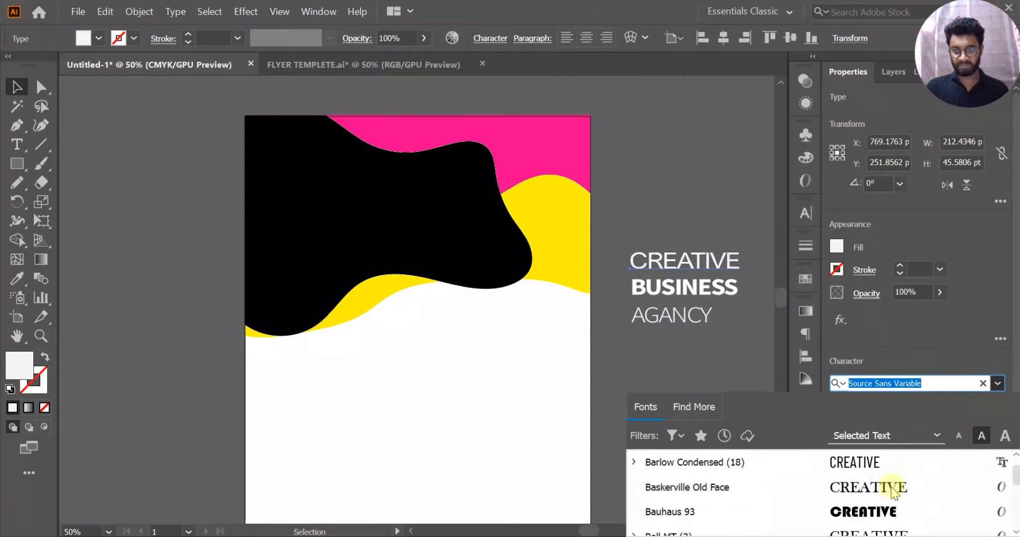
{"action": "type", "text": "robo"}
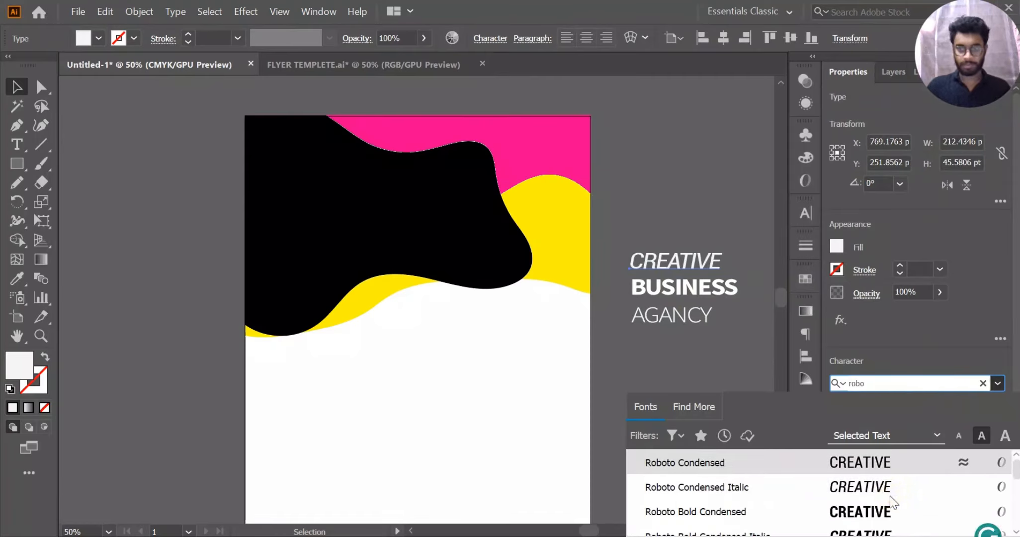
{"action": "left_click", "coordinate": [877, 512]}
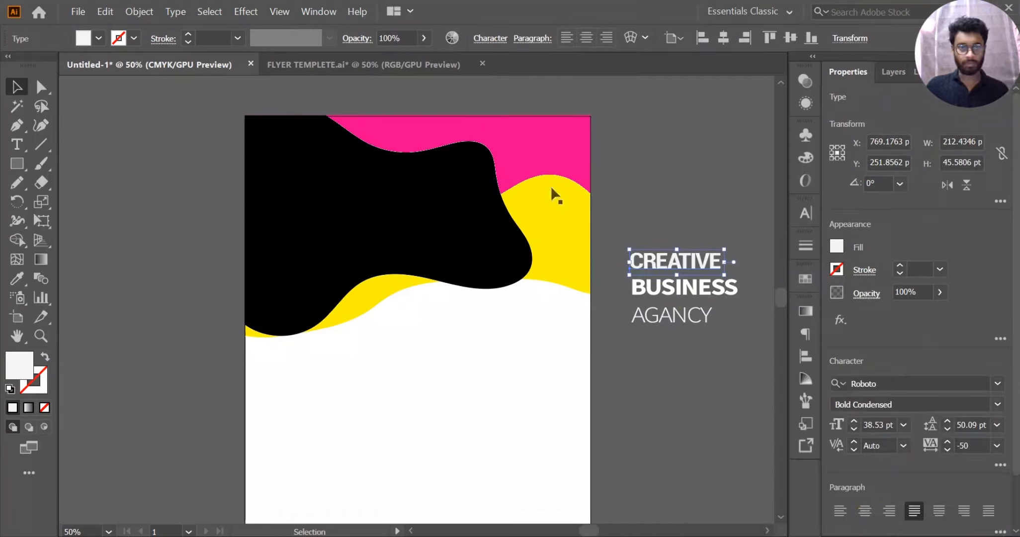
{"action": "left_click", "coordinate": [696, 199]}
{"action": "left_click_drag", "start_coordinate": [679, 266], "coordinate": [311, 185]}
Apply the text formatting of CREATIVE to the words BUSINESS and AGANCY with the Eyedropper.
{"action": "left_click", "coordinate": [681, 291]}
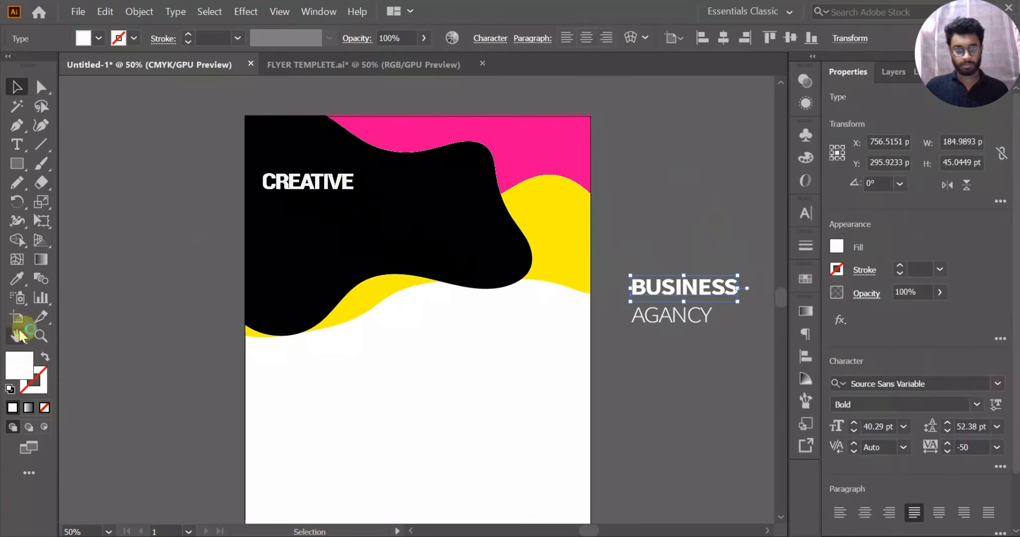
{"action": "left_click", "coordinate": [21, 274]}
{"action": "left_click", "coordinate": [298, 179]}
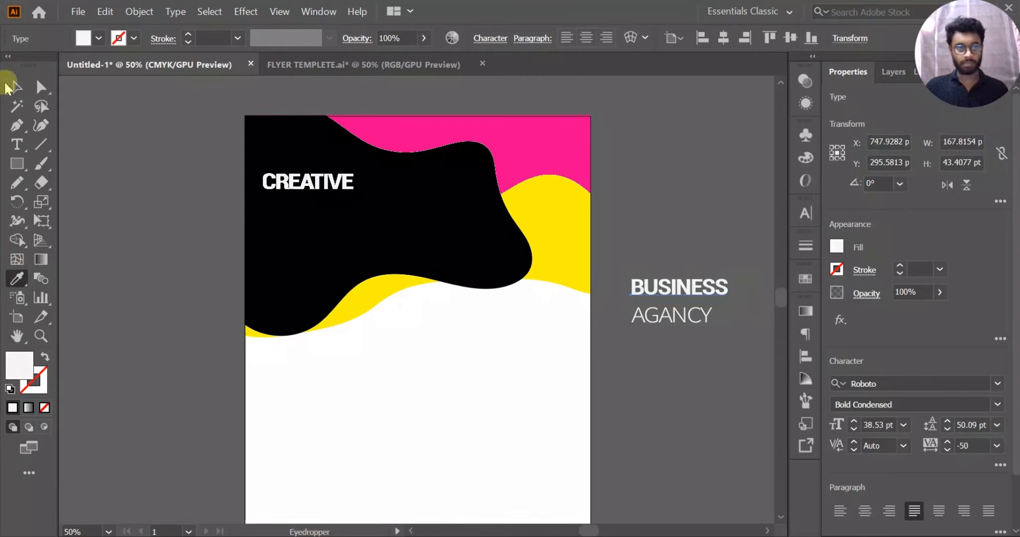
{"action": "left_click", "coordinate": [16, 87]}
{"action": "left_click", "coordinate": [684, 351]}
{"action": "left_click", "coordinate": [673, 317]}
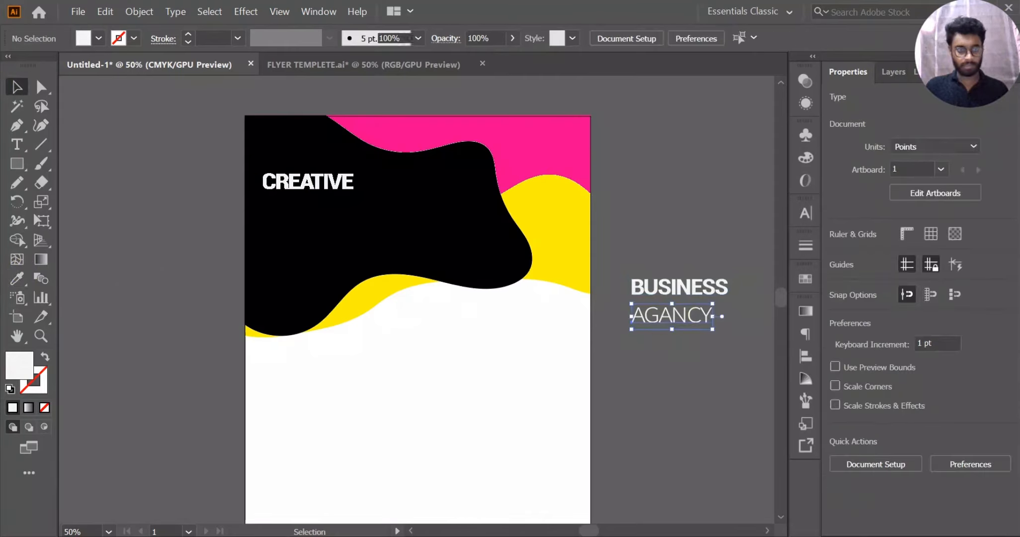
{"action": "left_click", "coordinate": [16, 278]}
{"action": "left_click", "coordinate": [305, 181]}
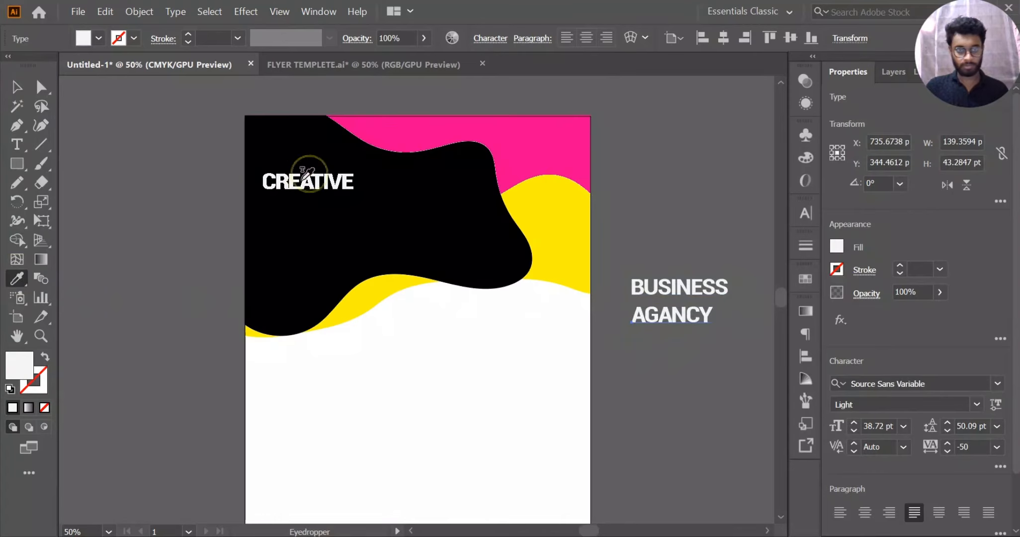
{"action": "left_click", "coordinate": [17, 87]}
{"action": "left_click", "coordinate": [669, 222]}
Move BUSINESS and AGANCY onto the black shape, stacked below CREATIVE.
{"action": "left_click_drag", "start_coordinate": [702, 292], "coordinate": [324, 216]}
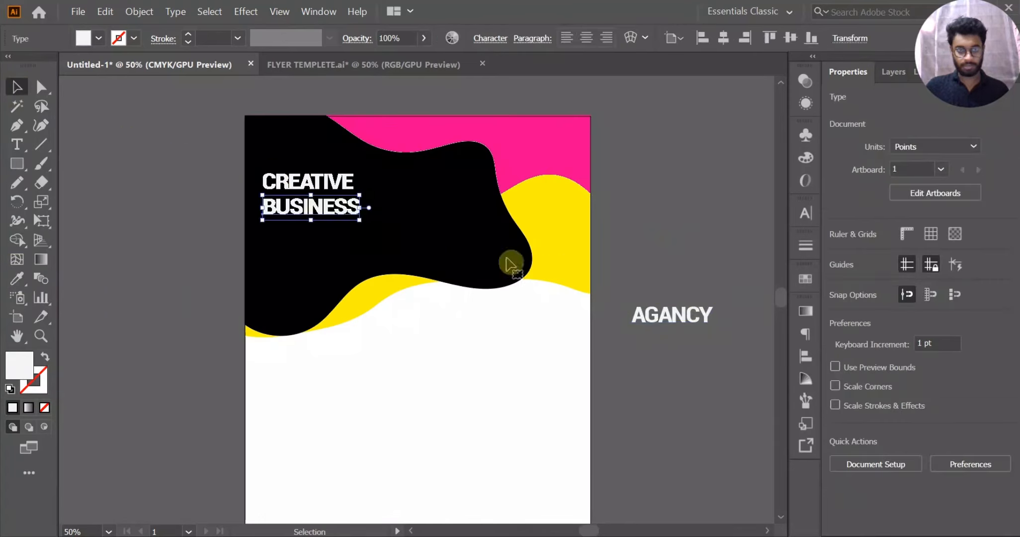
{"action": "left_click_drag", "start_coordinate": [672, 316], "coordinate": [318, 237]}
{"action": "left_click", "coordinate": [318, 162]}
Select the three headline lines and align them to the artboard's left edge.
{"action": "scroll", "coordinate": [299, 186], "scroll_direction": "up", "scroll_amount": 3}
{"action": "left_click", "coordinate": [340, 219]}
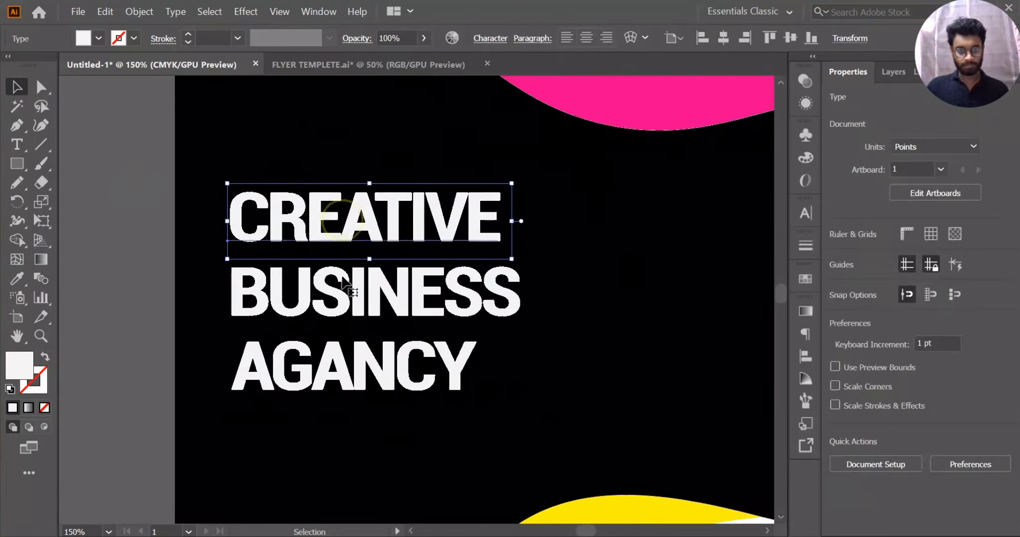
{"action": "left_click", "coordinate": [343, 281], "text": "shift"}
{"action": "left_click", "coordinate": [485, 343], "text": "shift"}
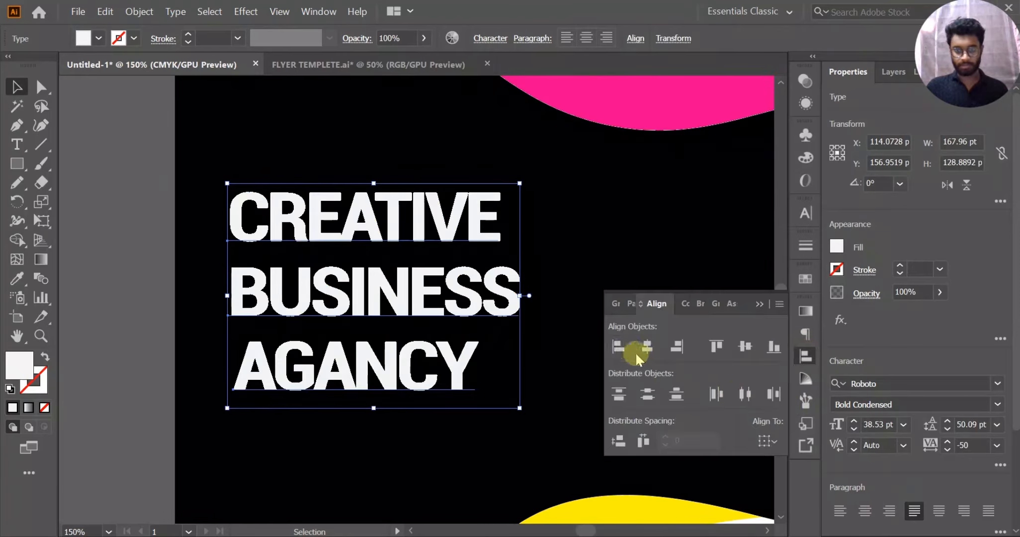
{"action": "left_click", "coordinate": [619, 347]}
{"action": "left_click", "coordinate": [136, 112]}
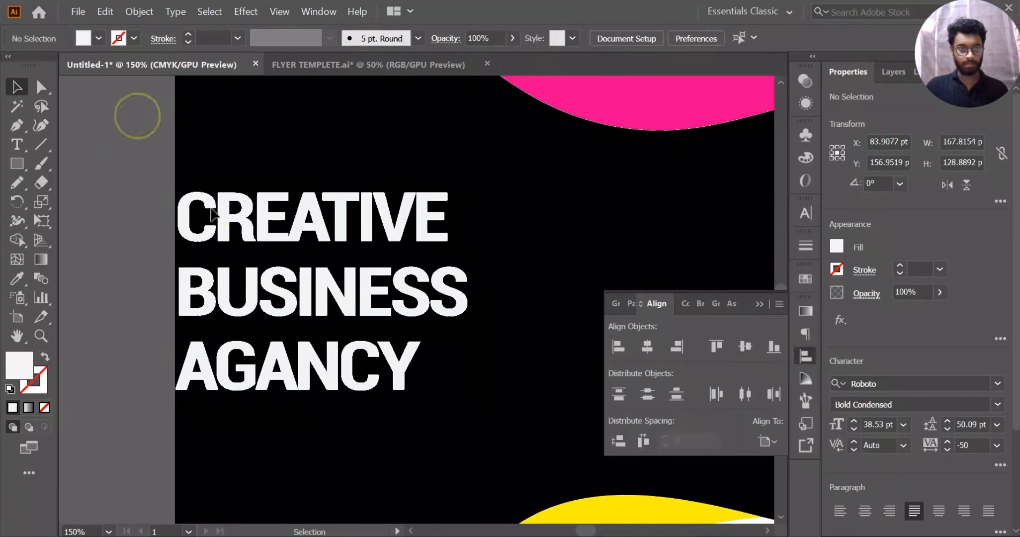
{"action": "left_click", "coordinate": [764, 304]}
Move the three headline lines together slightly to the right, leaving a small margin from the artboard's left edge.
{"action": "scroll", "coordinate": [558, 290], "scroll_direction": "down", "scroll_amount": 2}
{"action": "left_click_drag", "start_coordinate": [558, 289], "coordinate": [516, 280]}
{"action": "scroll", "coordinate": [529, 276], "scroll_direction": "down", "scroll_amount": 1}
{"action": "left_click", "coordinate": [417, 310]}
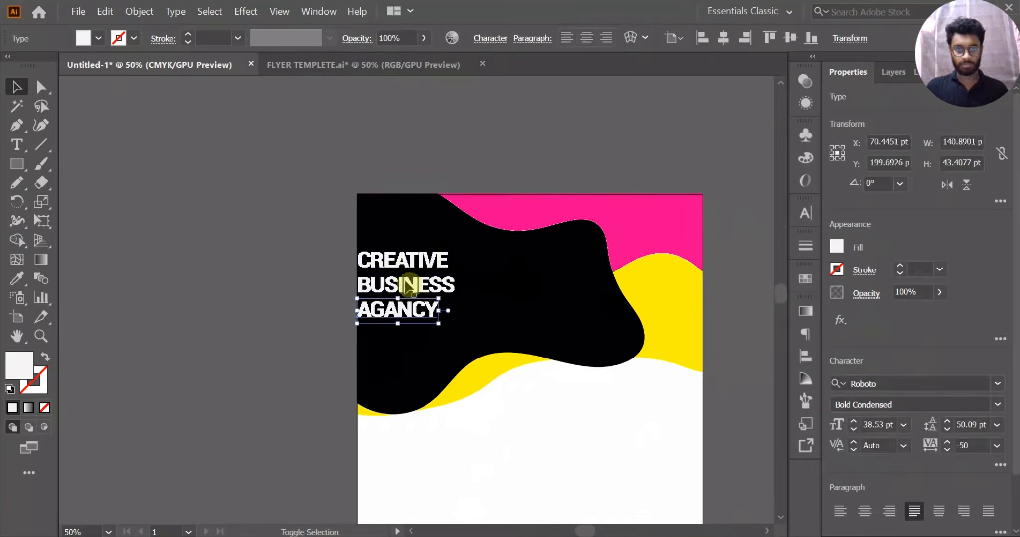
{"action": "left_click", "coordinate": [409, 285], "text": "shift"}
{"action": "left_click", "coordinate": [414, 259], "text": "shift"}
{"action": "left_click_drag", "start_coordinate": [413, 258], "coordinate": [420, 256]}
{"action": "left_click", "coordinate": [374, 145]}
Recolour the pink wave shape with the blue 0093C6.
{"action": "left_click_drag", "start_coordinate": [481, 155], "coordinate": [420, 116]}
{"action": "left_click", "coordinate": [610, 178]}
{"action": "left_click", "coordinate": [837, 247]}
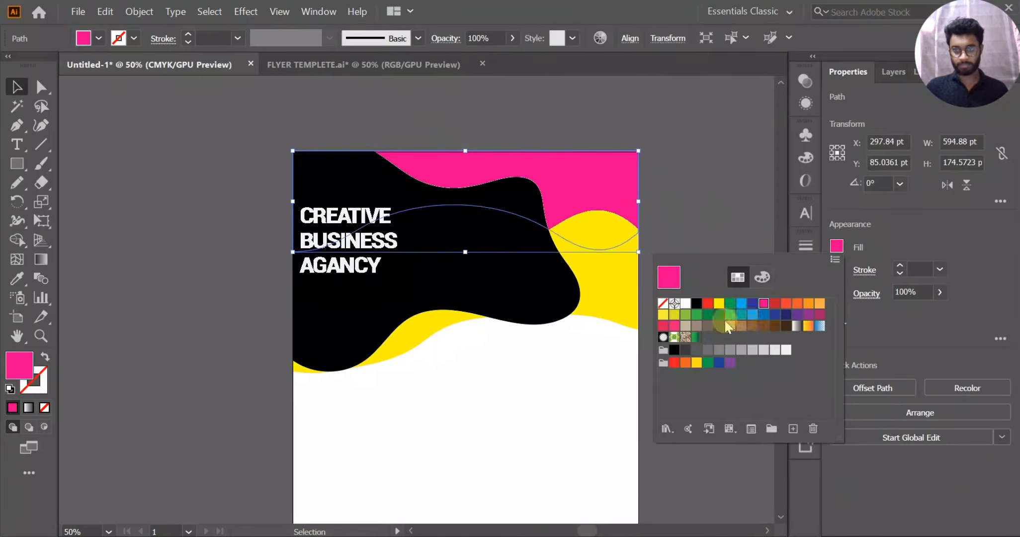
{"action": "left_click", "coordinate": [752, 315]}
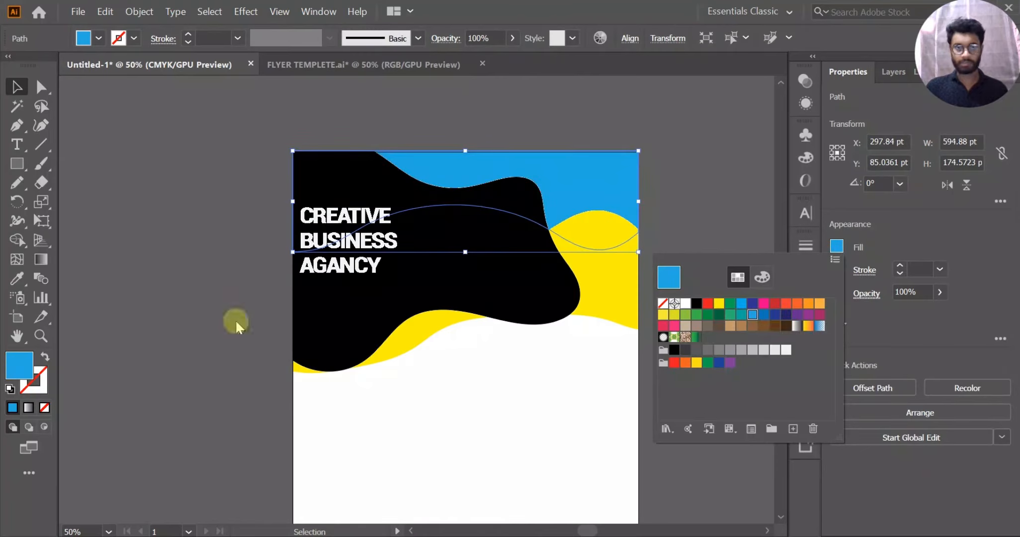
{"action": "double_click", "coordinate": [10, 365]}
{"action": "mouse_move", "coordinate": [597, 241]}
{"action": "left_mouse_down"}
{"action": "mouse_move", "coordinate": [634, 216]}
{"action": "mouse_move", "coordinate": [635, 230]}
{"action": "left_mouse_up"}
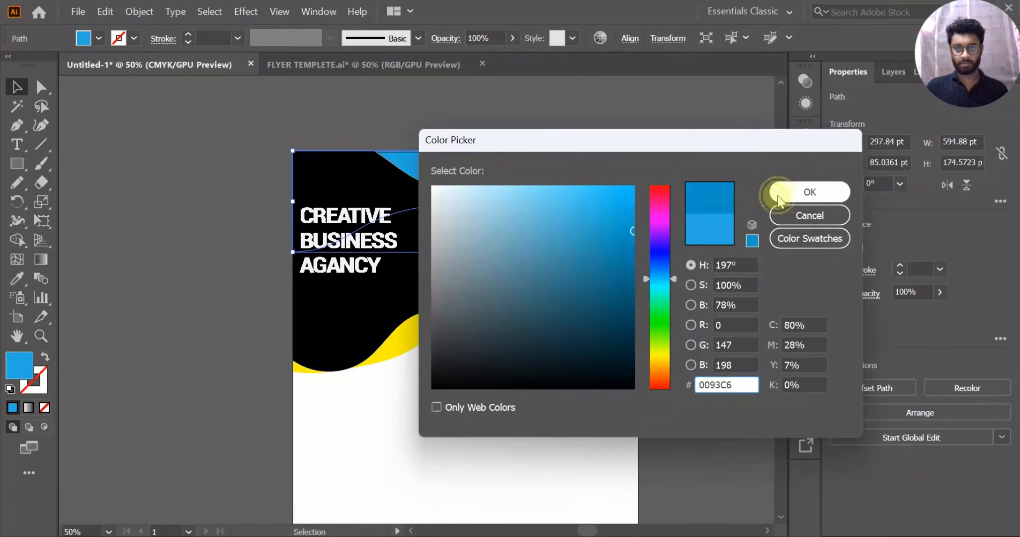
{"action": "left_click", "coordinate": [810, 192]}
{"action": "left_click", "coordinate": [288, 243]}
Recolour the yellow wave shape with the dark blue 255E84.
{"action": "left_click", "coordinate": [576, 244]}
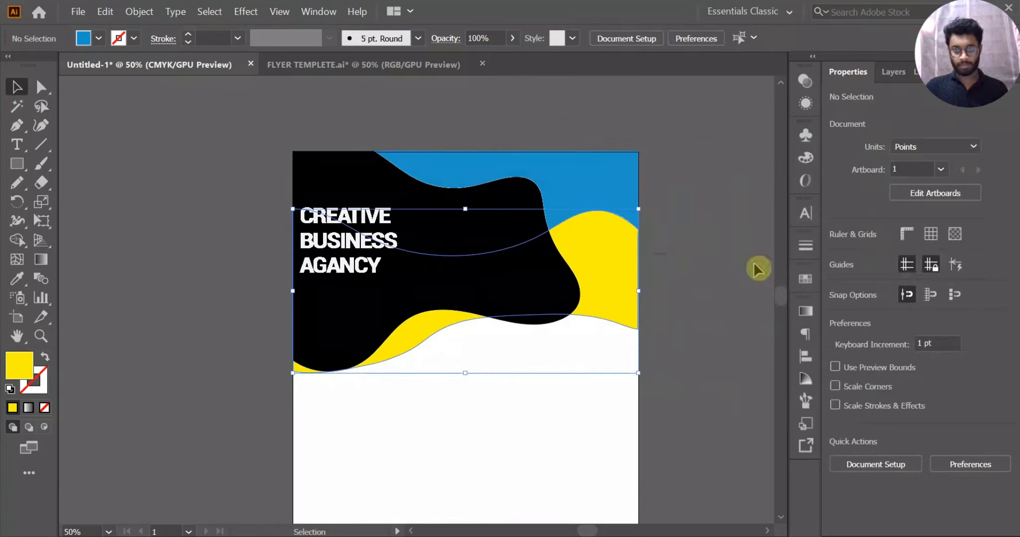
{"action": "left_click", "coordinate": [837, 246]}
{"action": "left_click", "coordinate": [761, 315]}
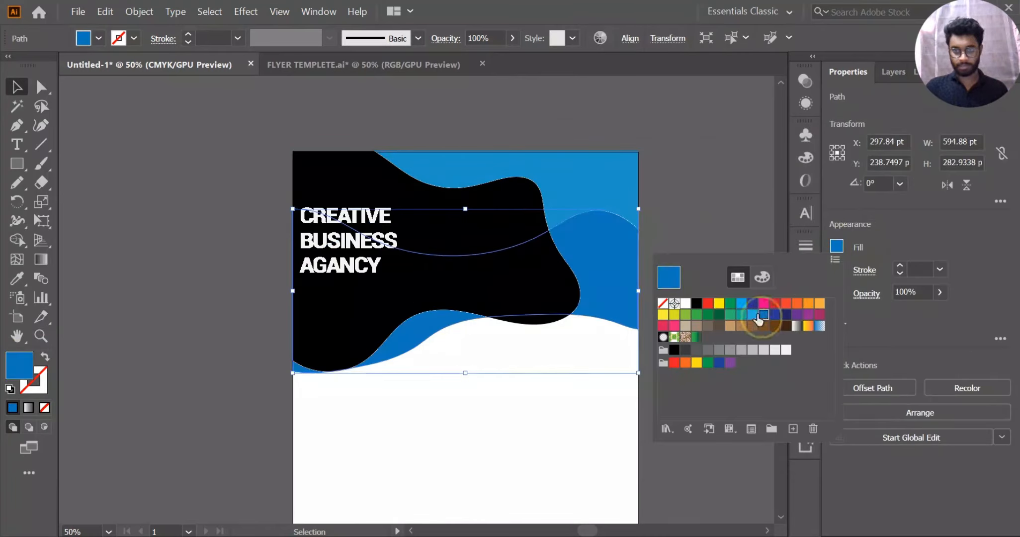
{"action": "left_click", "coordinate": [736, 214]}
{"action": "left_click", "coordinate": [624, 299]}
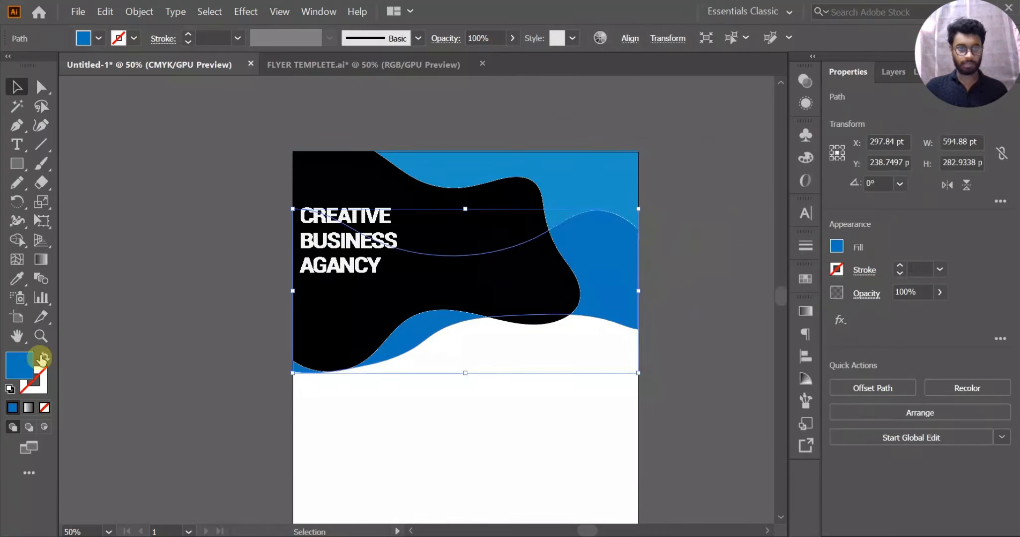
{"action": "double_click", "coordinate": [19, 368]}
{"action": "mouse_move", "coordinate": [579, 273]}
{"action": "left_mouse_down"}
{"action": "mouse_move", "coordinate": [585, 268]}
{"action": "mouse_move", "coordinate": [577, 283]}
{"action": "left_mouse_up"}
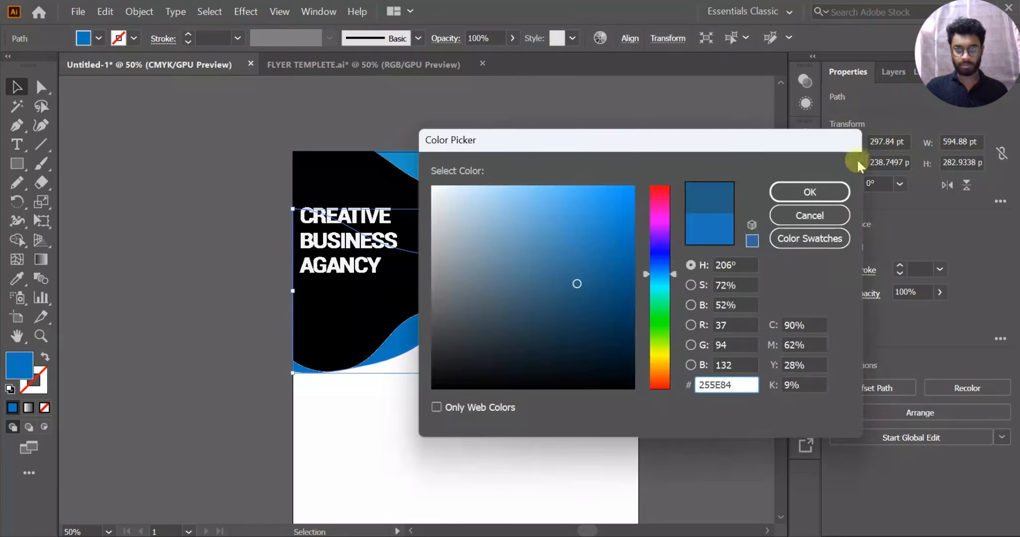
{"action": "left_click", "coordinate": [803, 192]}
{"action": "left_click", "coordinate": [681, 222]}
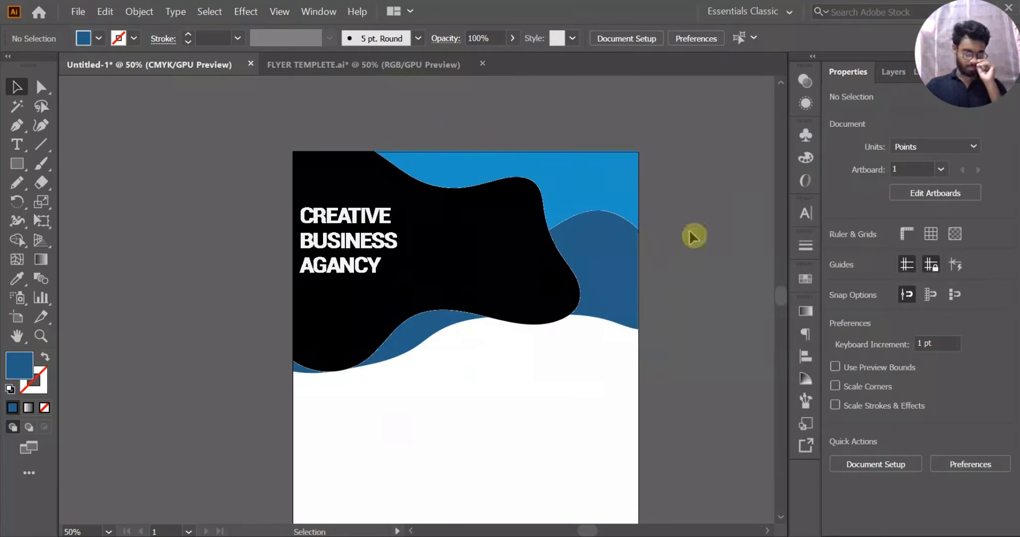
Offset the path of the large black shape by 15 pt with miter joins.
{"action": "left_click", "coordinate": [502, 249]}
{"action": "scroll", "coordinate": [501, 250], "scroll_direction": "up", "scroll_amount": 1}
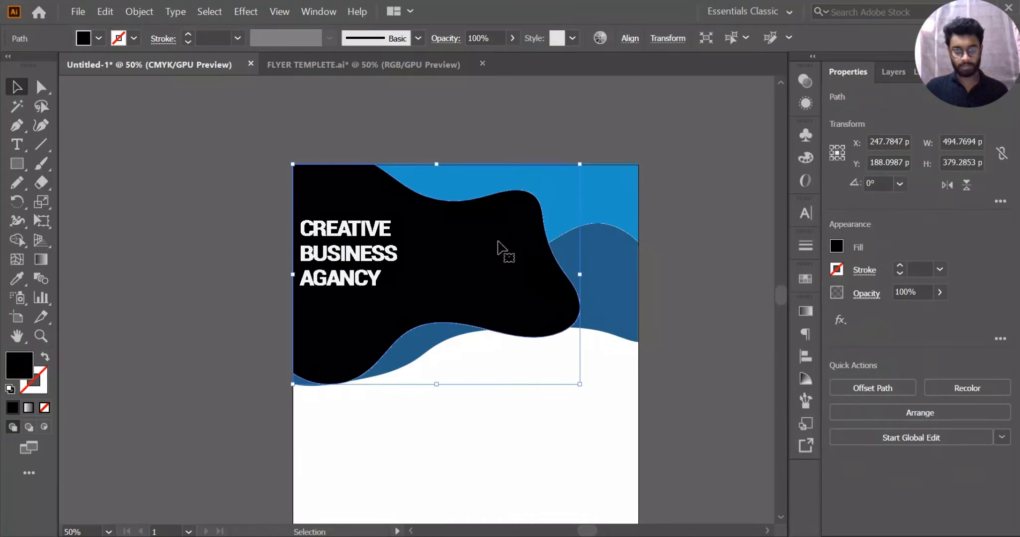
{"action": "left_click", "coordinate": [857, 387]}
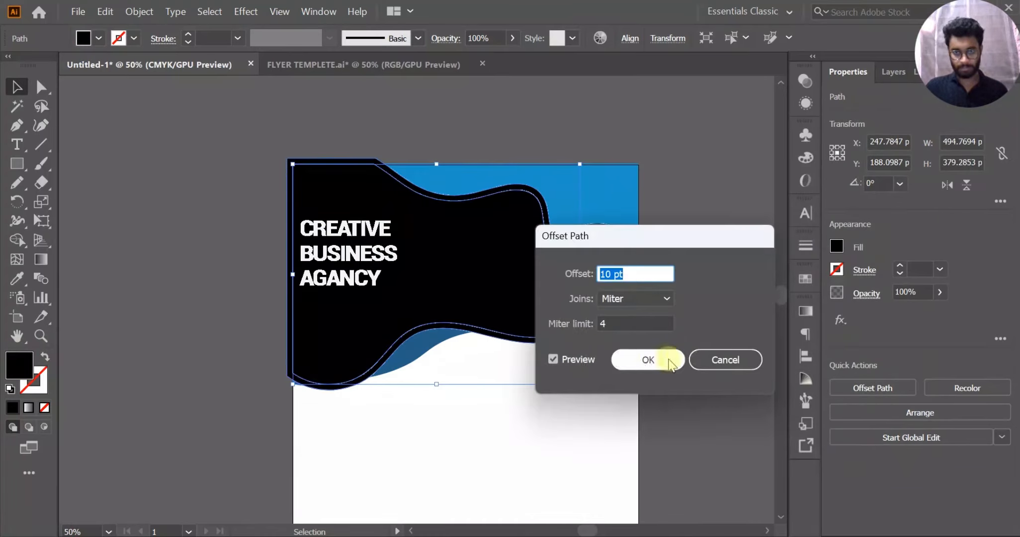
{"action": "key", "text": "Up"}
{"action": "key", "text": "Up"}
{"action": "key", "text": "Up"}
{"action": "key", "text": "Up"}
{"action": "key", "text": "Up"}
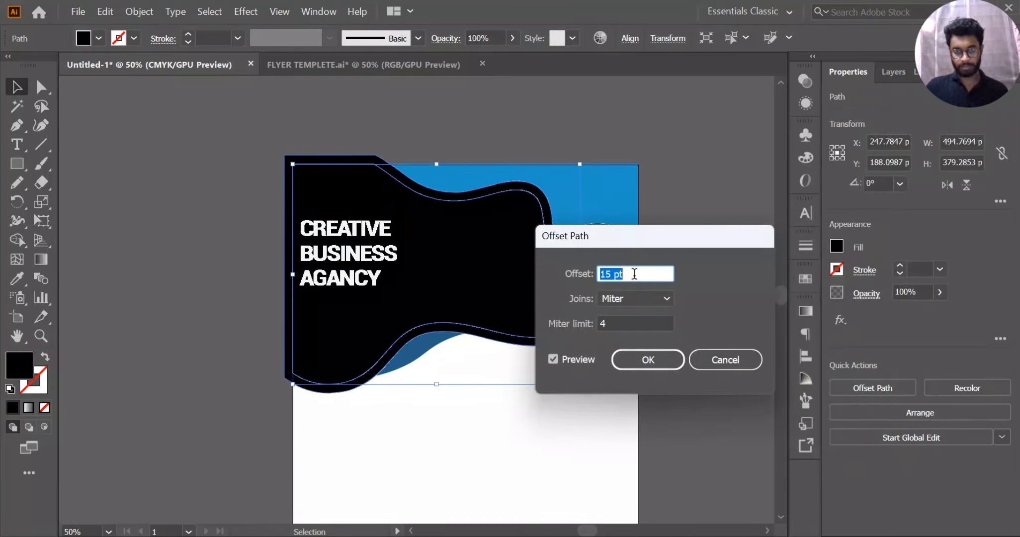
{"action": "left_click", "coordinate": [652, 359]}
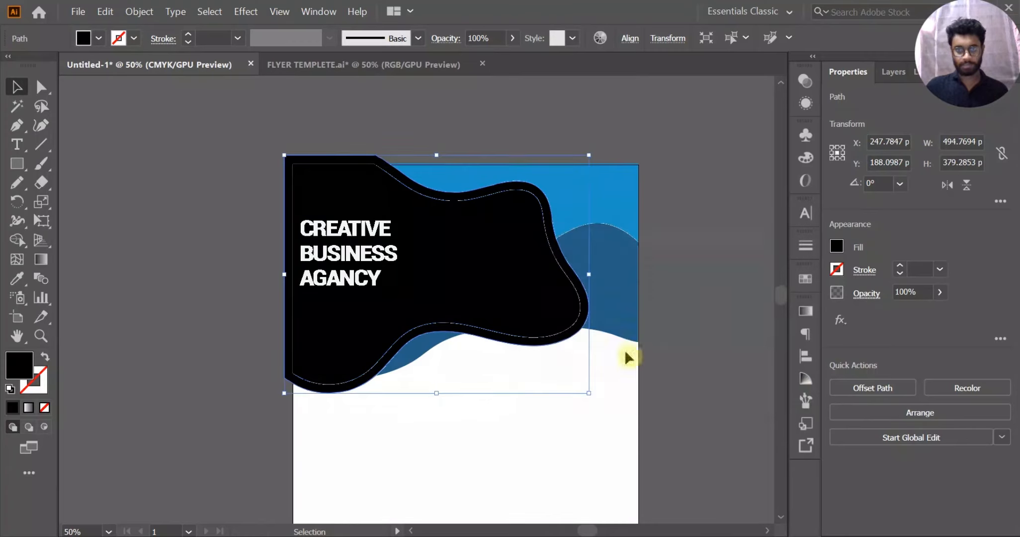
Fill the offset shape behind the black shape with white.
{"action": "left_click", "coordinate": [836, 245]}
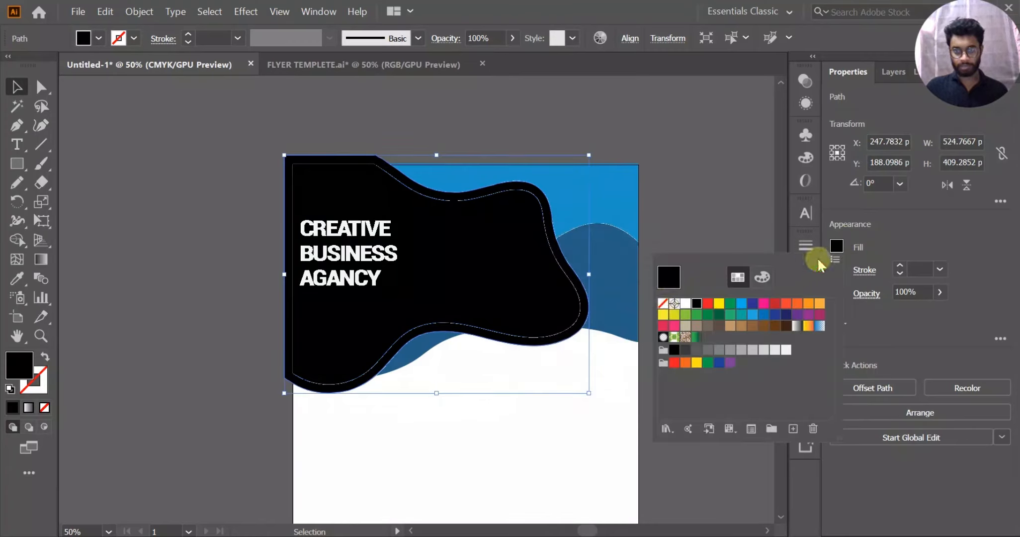
{"action": "left_click", "coordinate": [686, 304]}
{"action": "left_click", "coordinate": [686, 224]}
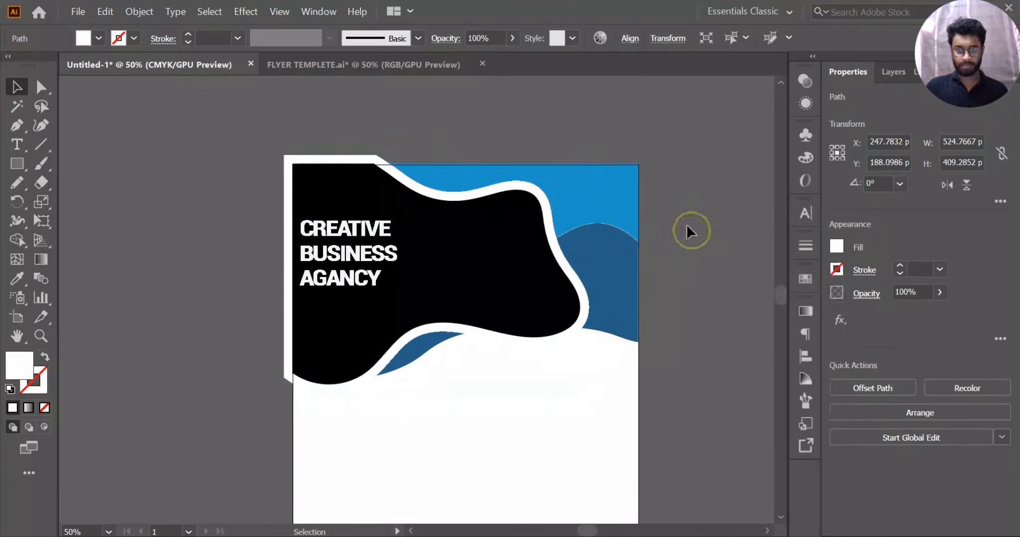
{"action": "scroll", "coordinate": [301, 150], "scroll_direction": "up", "scroll_amount": 3}
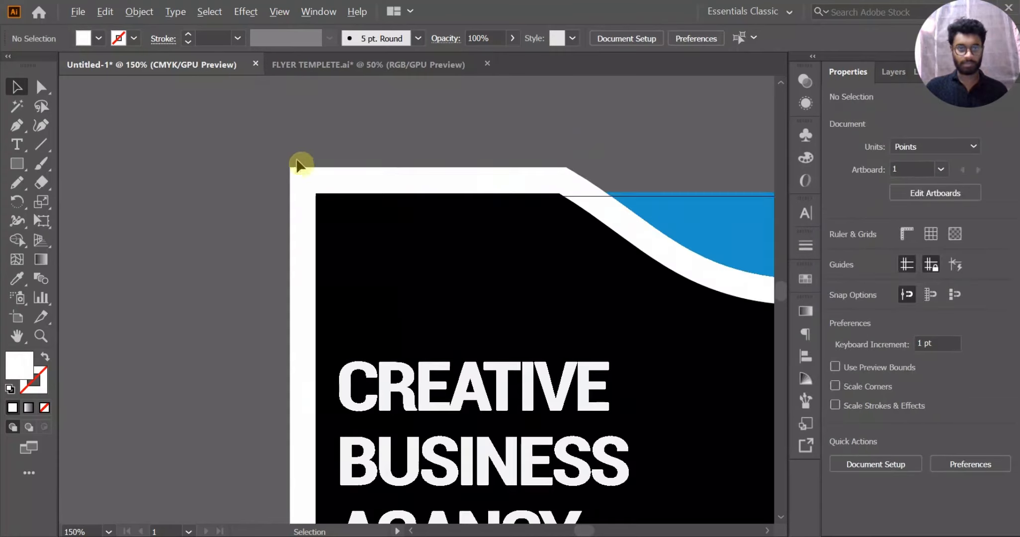
{"action": "left_click_drag", "start_coordinate": [297, 164], "coordinate": [219, 65]}
{"action": "scroll", "coordinate": [398, 182], "scroll_direction": "down", "scroll_amount": 1}
{"action": "left_click_drag", "start_coordinate": [428, 171], "coordinate": [463, 189]}
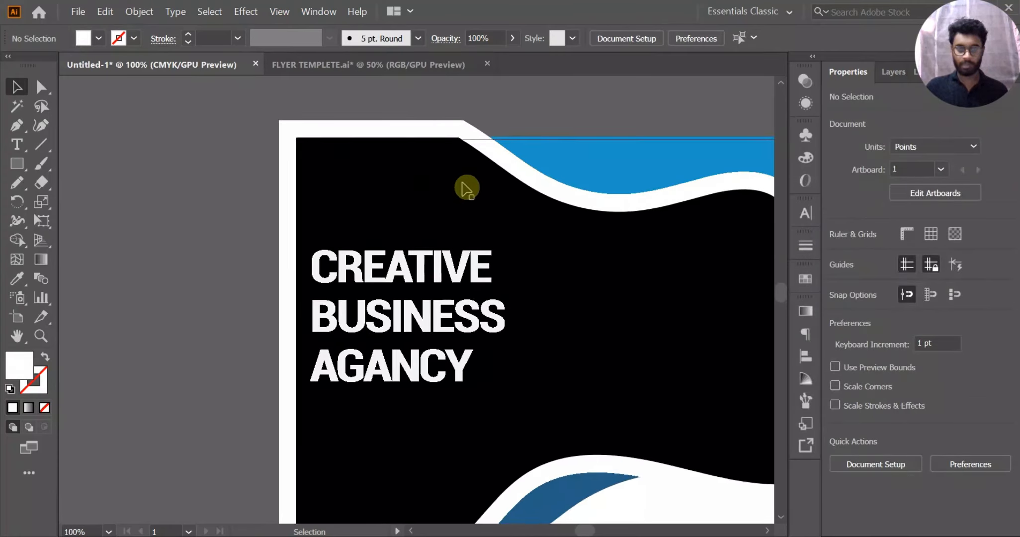
{"action": "scroll", "coordinate": [519, 201], "scroll_direction": "down", "scroll_amount": 2}
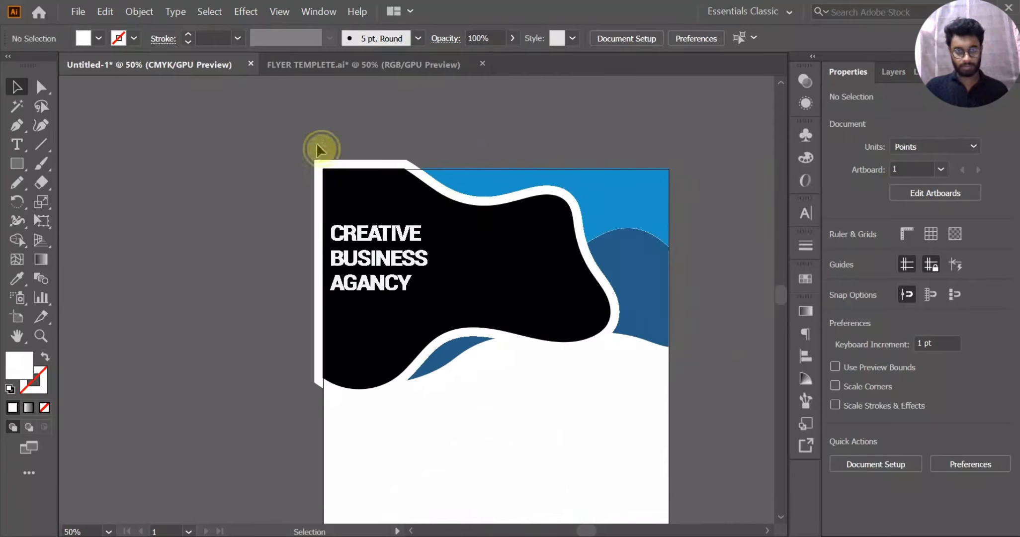
{"action": "left_click", "coordinate": [357, 189]}
{"action": "key", "text": "a"}
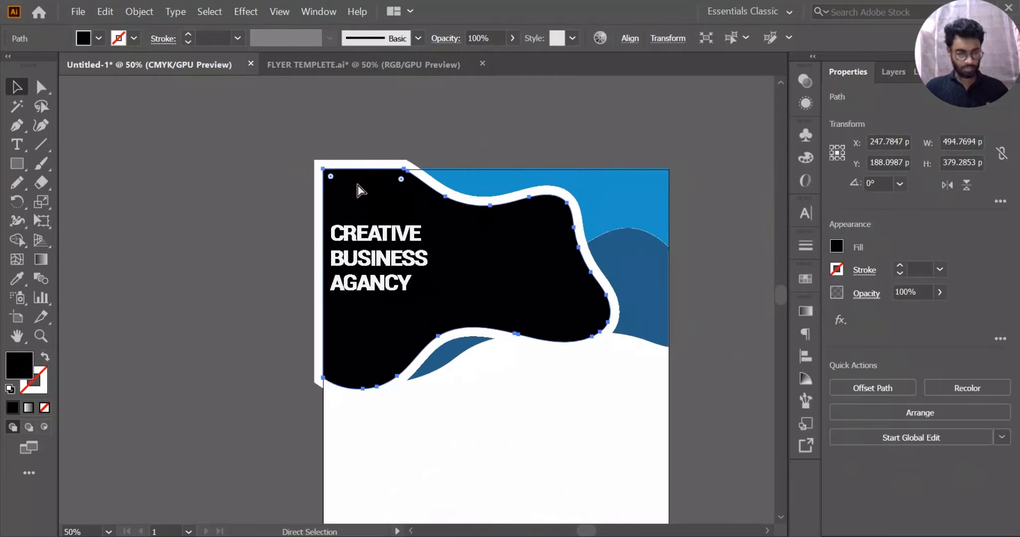
{"action": "key", "text": "v"}
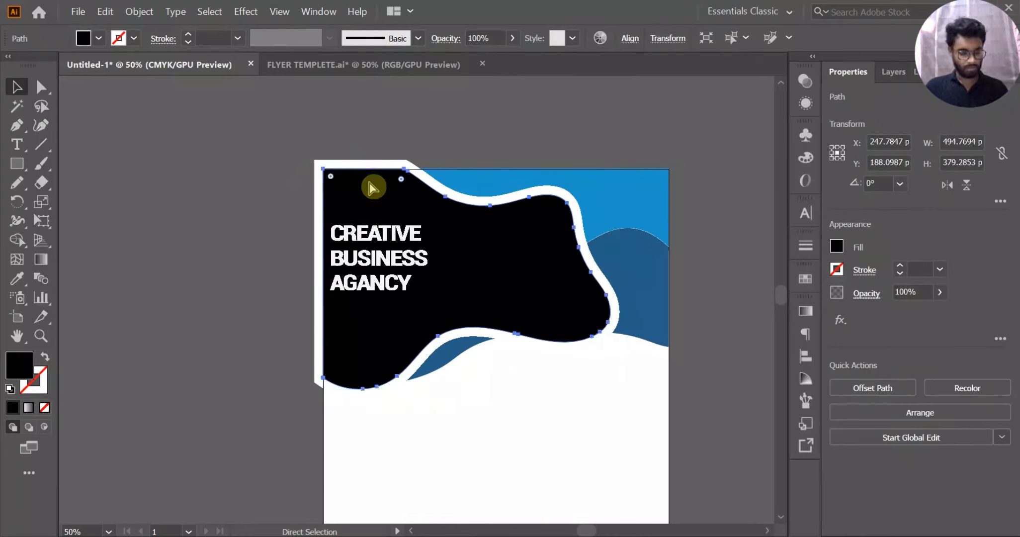
{"action": "key", "text": "ctrl+shift+a"}
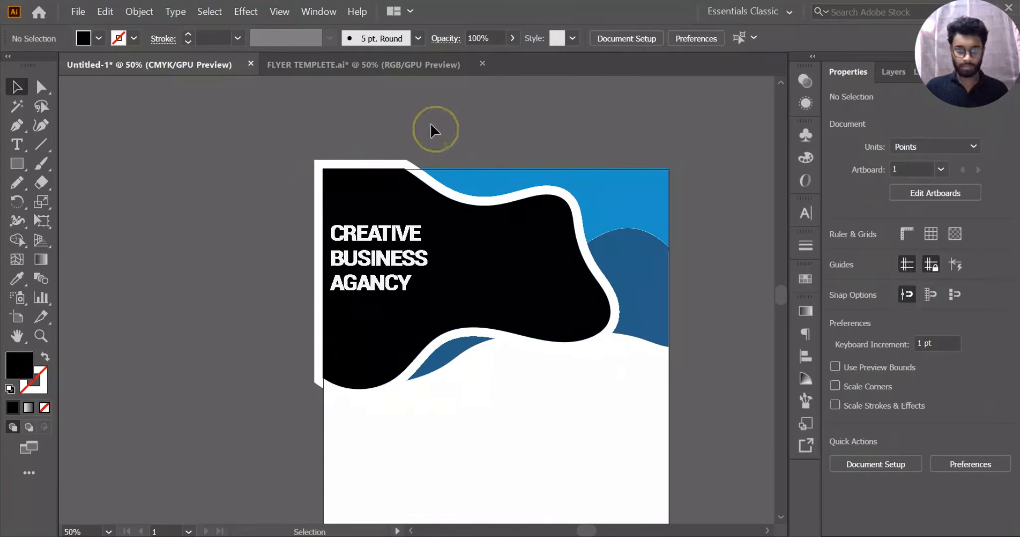
Select the black, white and light blue shapes and remove the white border outside the artboard and along the lower edge with Shape Builder.
{"action": "left_click", "coordinate": [355, 196]}
{"action": "left_click", "coordinate": [18, 239]}
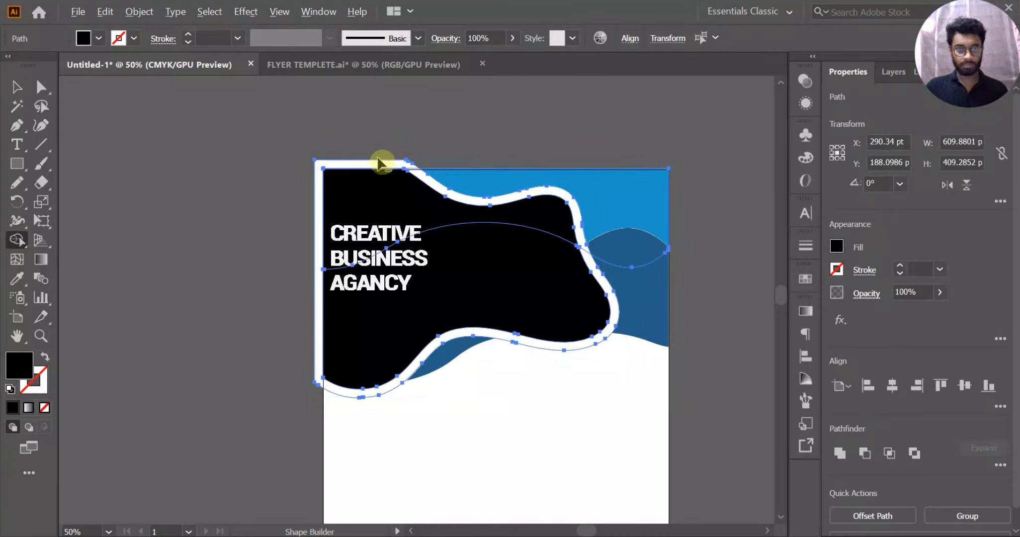
{"action": "left_click", "coordinate": [360, 165], "text": "alt"}
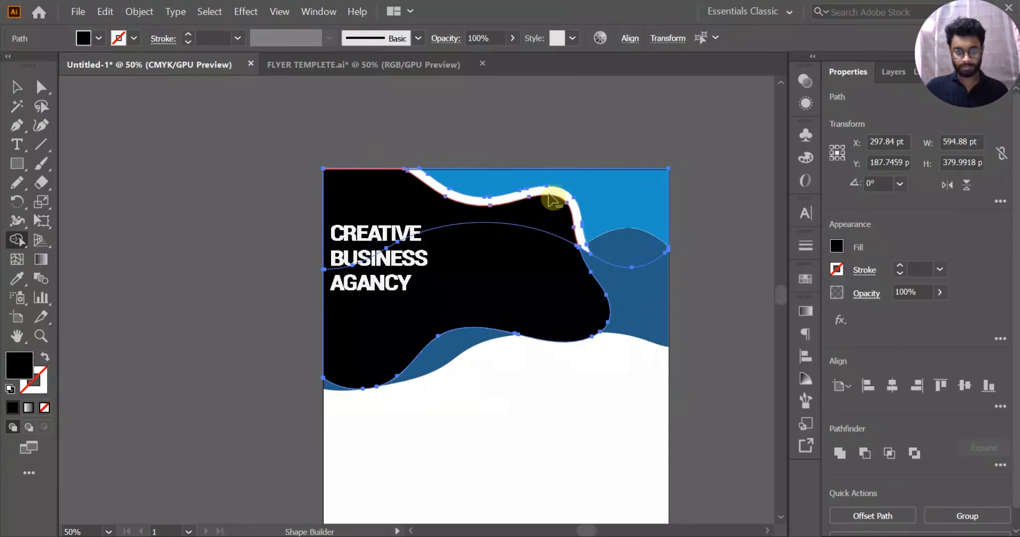
{"action": "left_click", "coordinate": [551, 192], "text": "alt"}
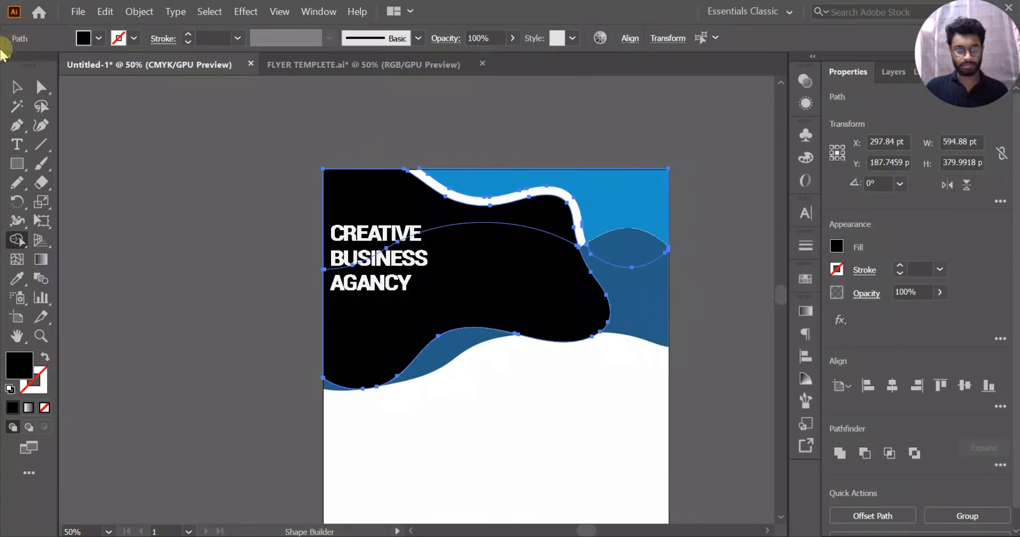
{"action": "left_click", "coordinate": [16, 86]}
{"action": "left_click", "coordinate": [178, 103]}
{"action": "key", "text": "ctrl+minus"}
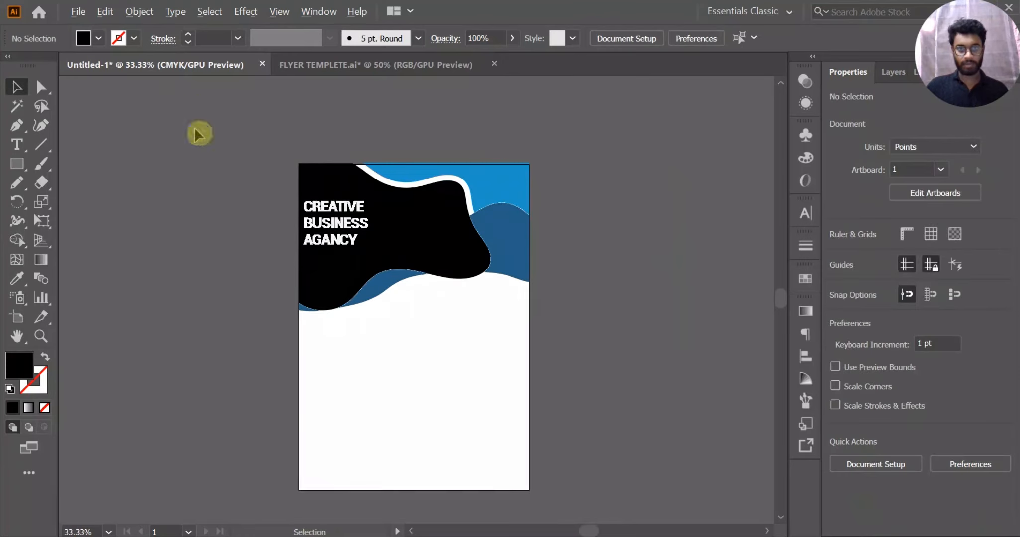
Fill the large black shape with bright blue and give it a 3 pt black stroke.
{"action": "key", "text": "ctrl+plus"}
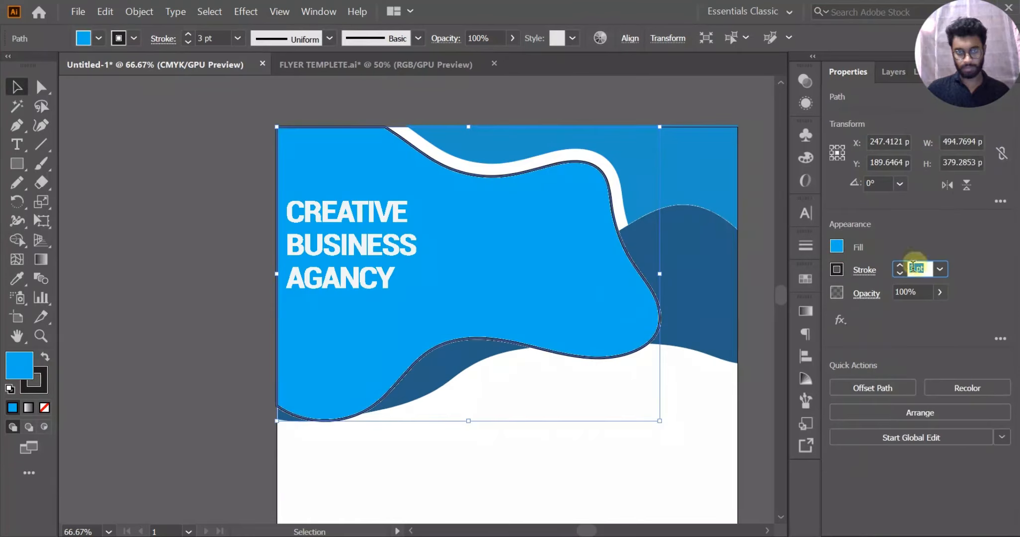
{"action": "left_click", "coordinate": [125, 132]}
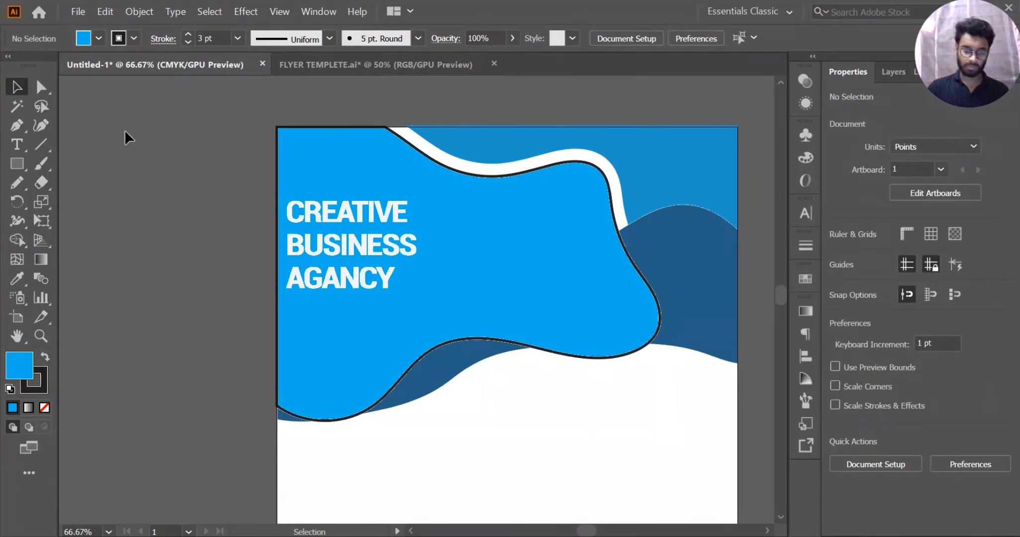
Enlarge the three headline lines together to about 57 pt and shift them slightly inward on the blue shape.
{"action": "left_click", "coordinate": [349, 244]}
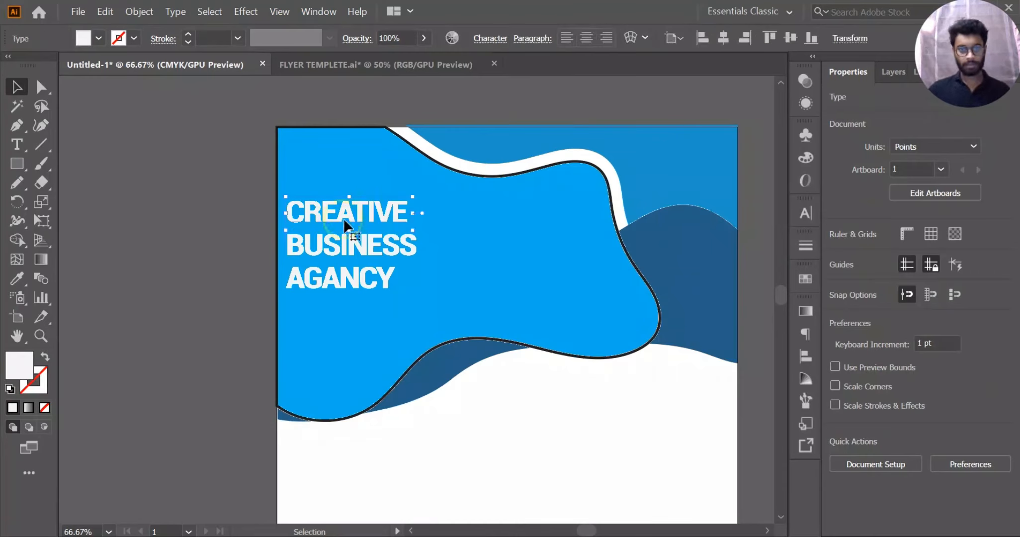
{"action": "left_click_drag", "start_coordinate": [416, 262], "coordinate": [478, 269]}
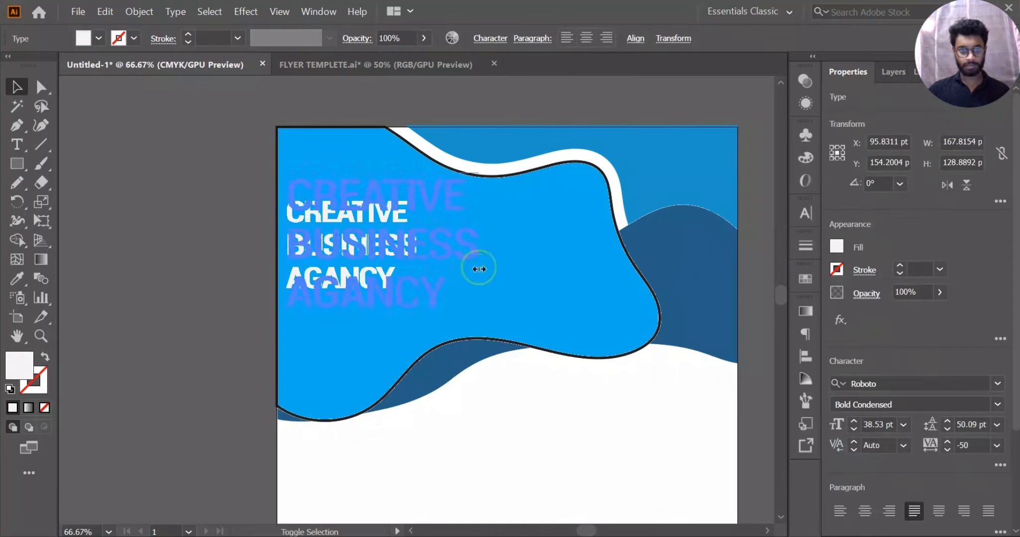
{"action": "mouse_move", "coordinate": [401, 194]}
{"action": "left_mouse_down"}
{"action": "mouse_move", "coordinate": [417, 209]}
{"action": "mouse_move", "coordinate": [409, 203]}
{"action": "left_mouse_up"}
{"action": "left_click", "coordinate": [201, 200]}
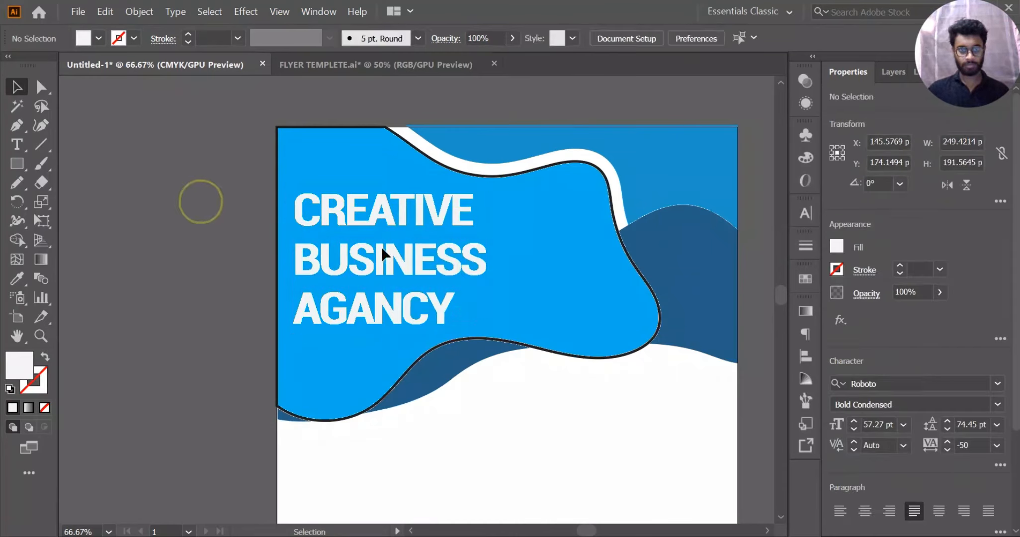
Set CREATIVE to Roboto Thin Italic and shrink it to about 30 pt, placed directly above BUSINESS.
{"action": "left_click", "coordinate": [409, 260]}
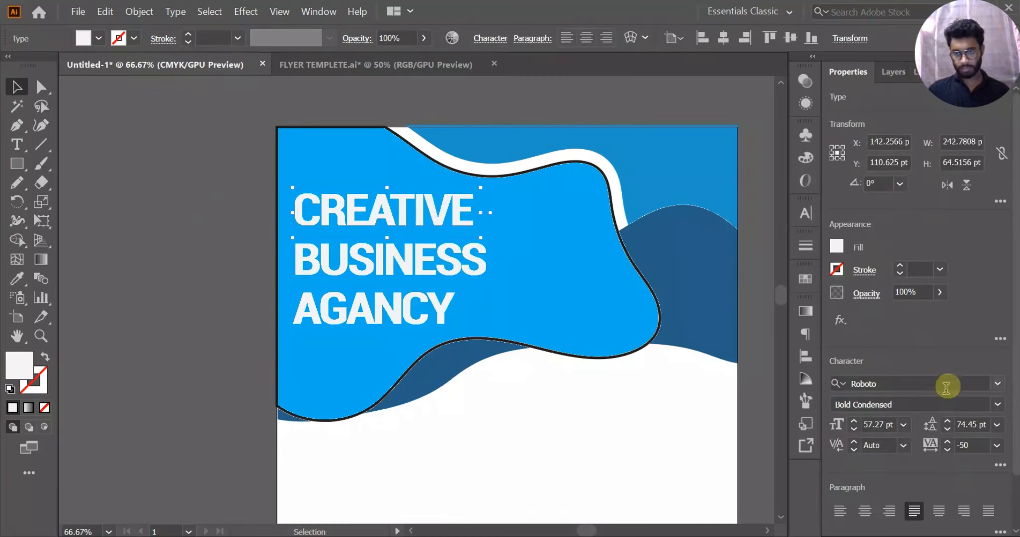
{"action": "left_click", "coordinate": [999, 405]}
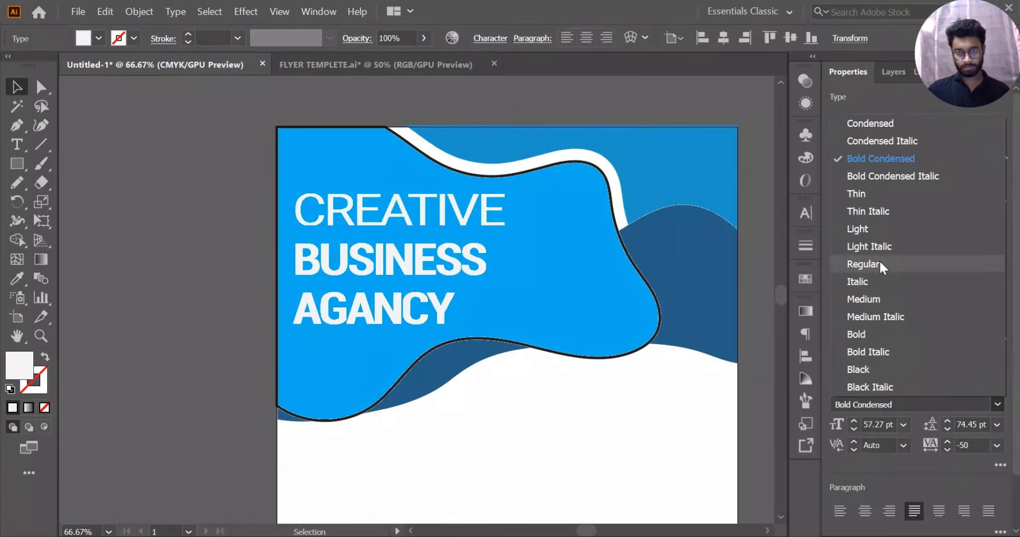
{"action": "left_click", "coordinate": [868, 190]}
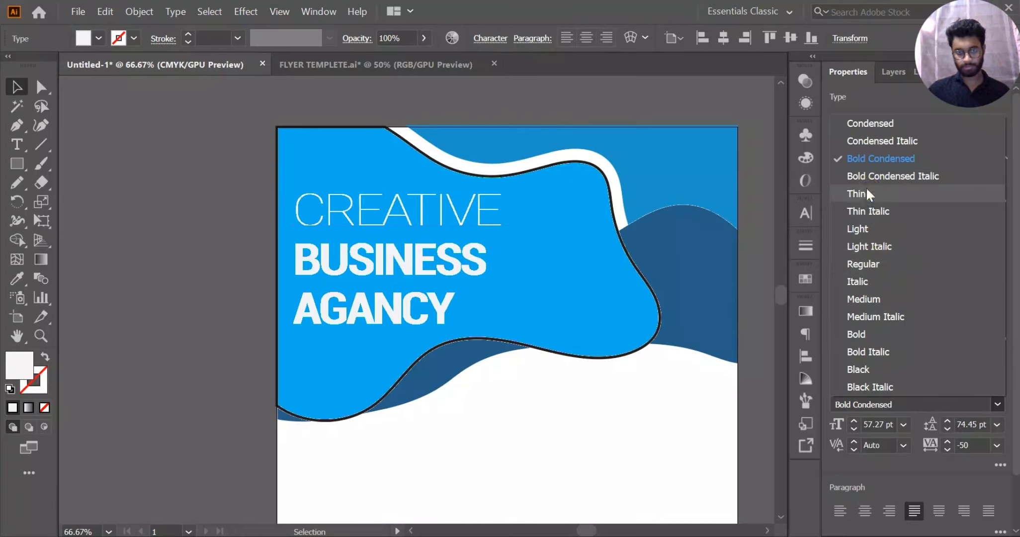
{"action": "left_click", "coordinate": [868, 213]}
{"action": "left_click", "coordinate": [867, 213]}
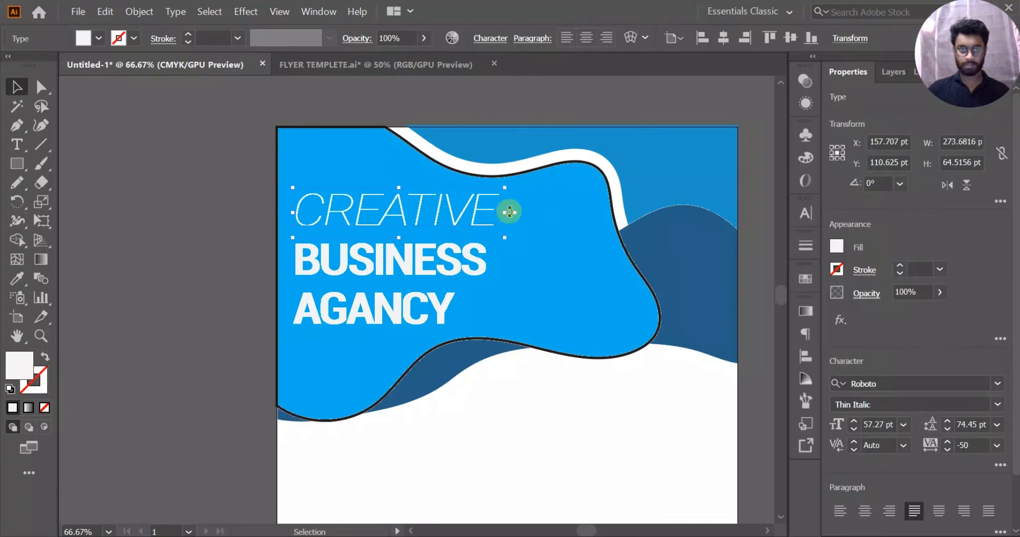
{"action": "left_click_drag", "start_coordinate": [508, 213], "coordinate": [376, 238]}
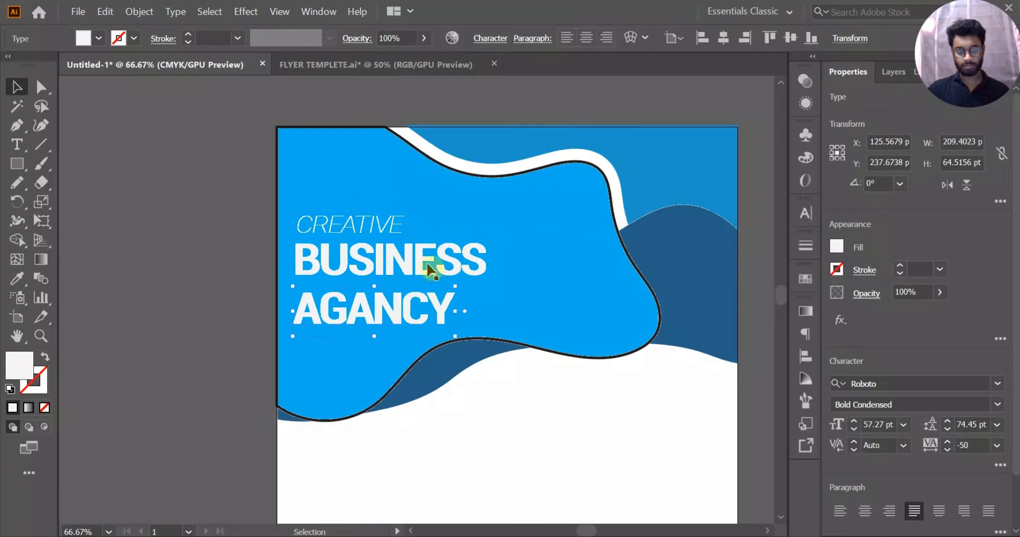
Select CREATIVE and preview script and display fonts on it, also searching the font list for "se" and "sig".
{"action": "left_click", "coordinate": [374, 231]}
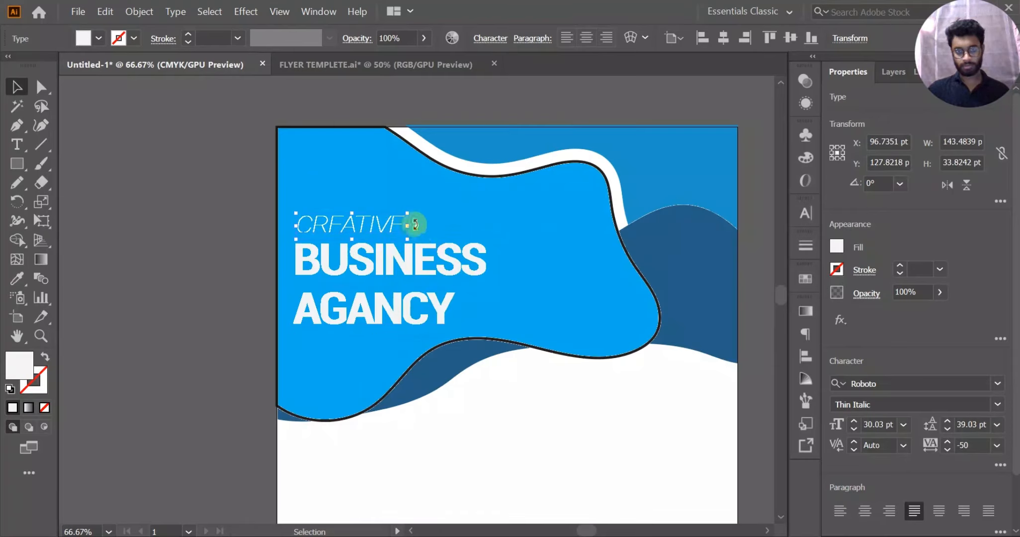
{"action": "left_click", "coordinate": [997, 384]}
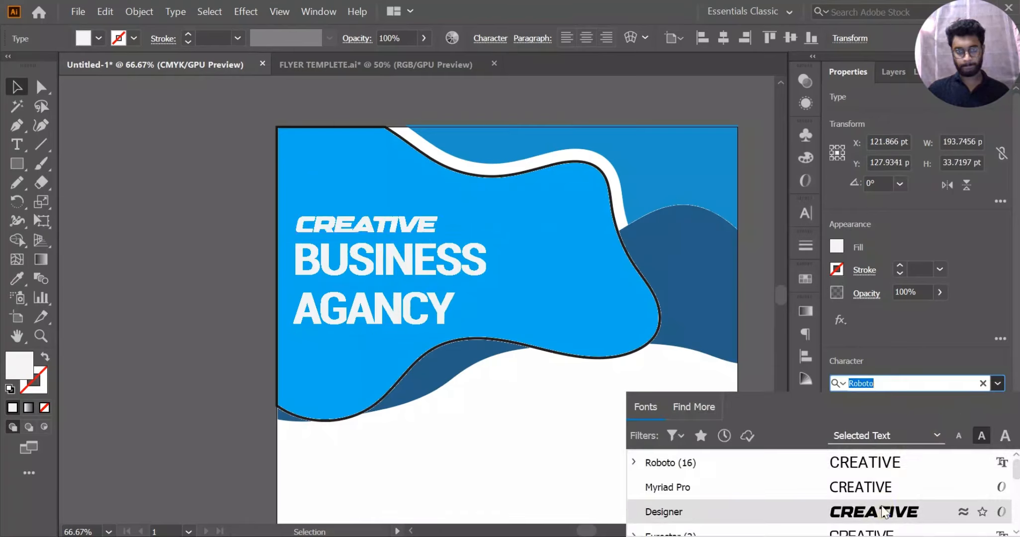
{"action": "scroll", "coordinate": [889, 493], "scroll_direction": "down", "scroll_amount": 4}
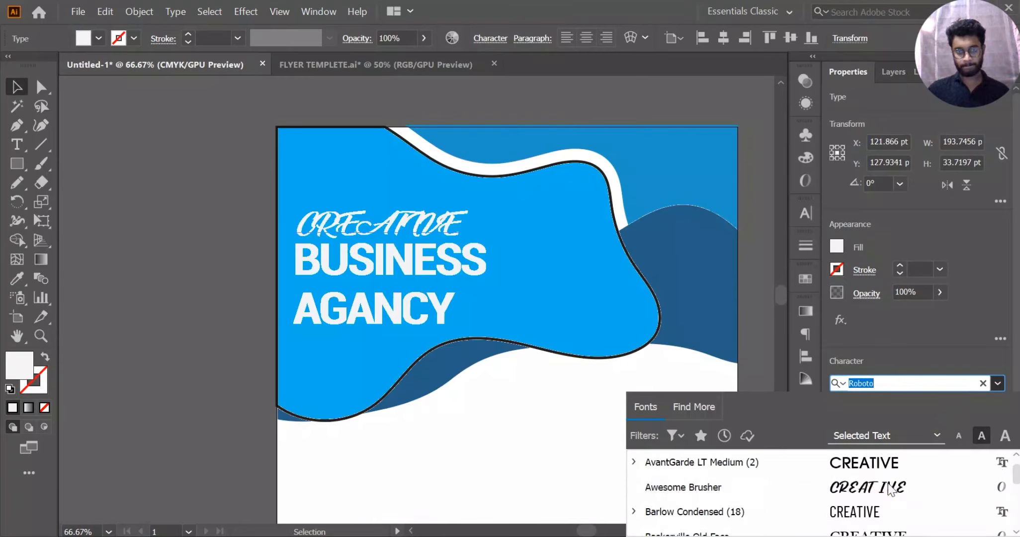
{"action": "scroll", "coordinate": [884, 480], "scroll_direction": "down", "scroll_amount": 4}
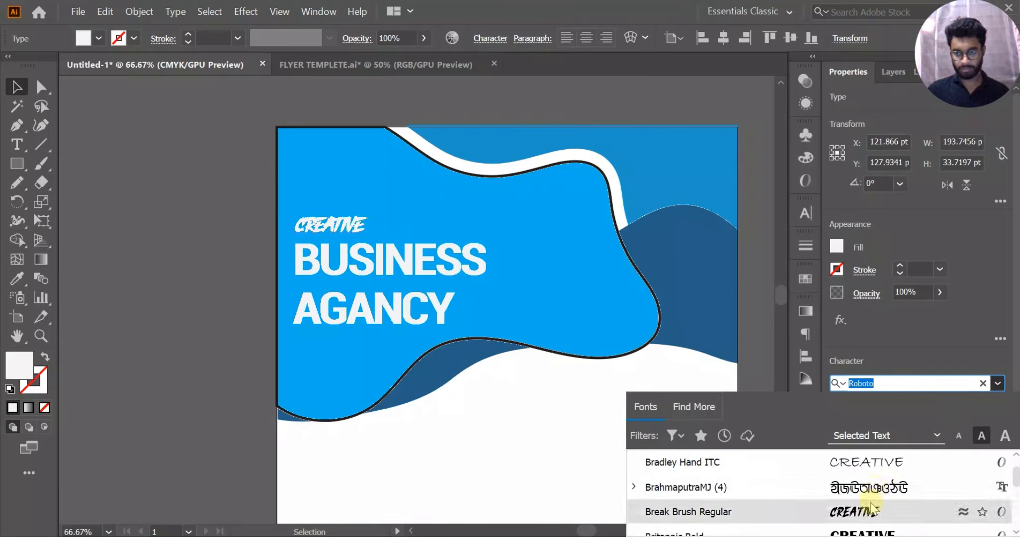
{"action": "scroll", "coordinate": [870, 510], "scroll_direction": "down", "scroll_amount": 3}
{"action": "scroll", "coordinate": [869, 512], "scroll_direction": "down", "scroll_amount": 3}
{"action": "type", "text": "se"}
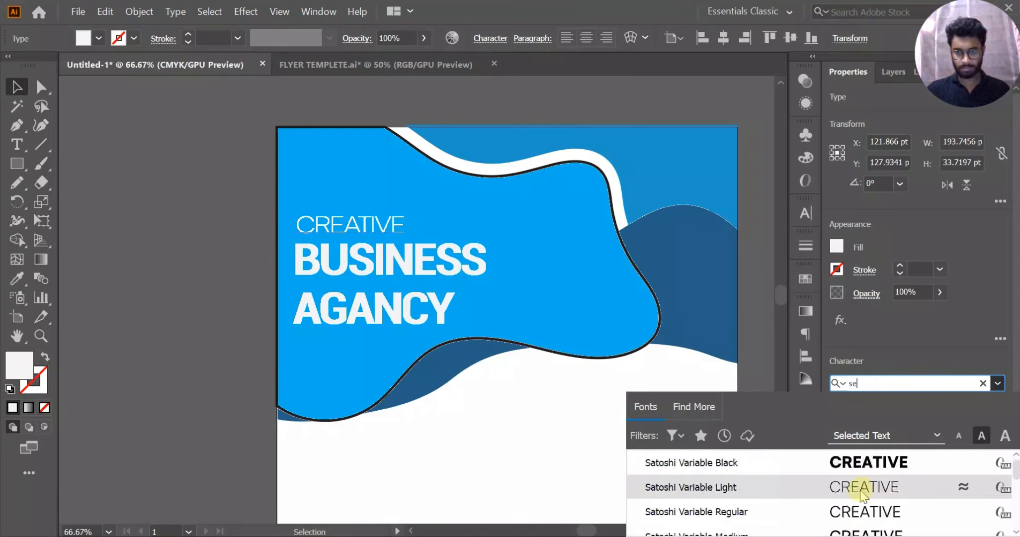
{"action": "key", "text": "BackSpace"}
{"action": "key", "text": "BackSpace"}
{"action": "type", "text": "sig"}
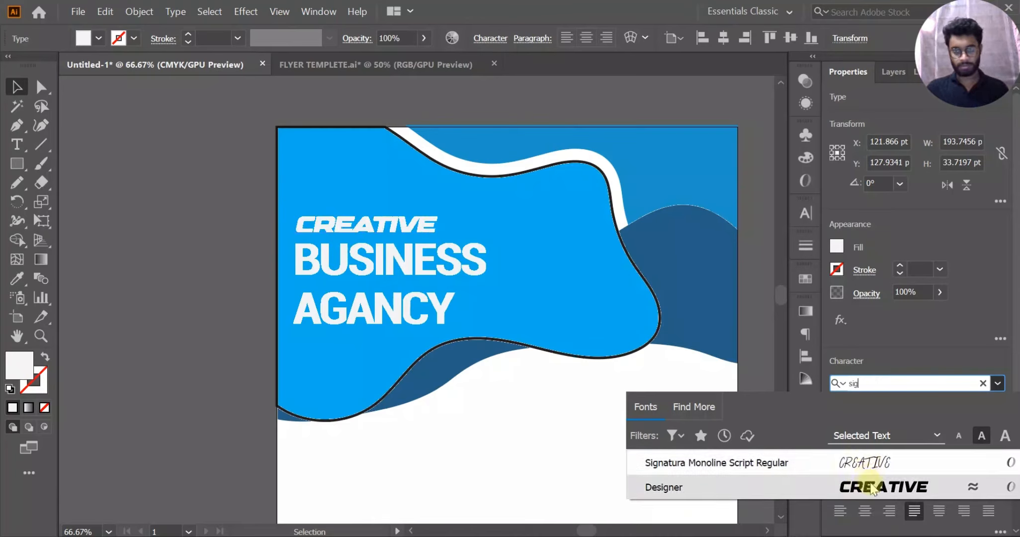
{"action": "key", "text": "BackSpace"}
{"action": "key", "text": "BackSpace"}
{"action": "key", "text": "BackSpace"}
{"action": "scroll", "coordinate": [858, 470], "scroll_direction": "down", "scroll_amount": 5}
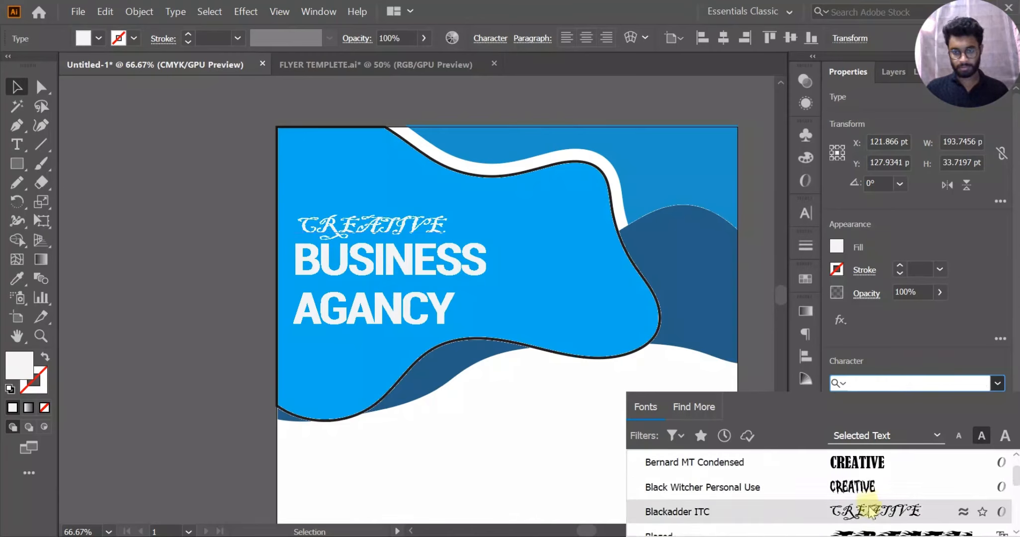
{"action": "scroll", "coordinate": [871, 512], "scroll_direction": "down", "scroll_amount": 8}
{"action": "scroll", "coordinate": [871, 512], "scroll_direction": "up", "scroll_amount": 2}
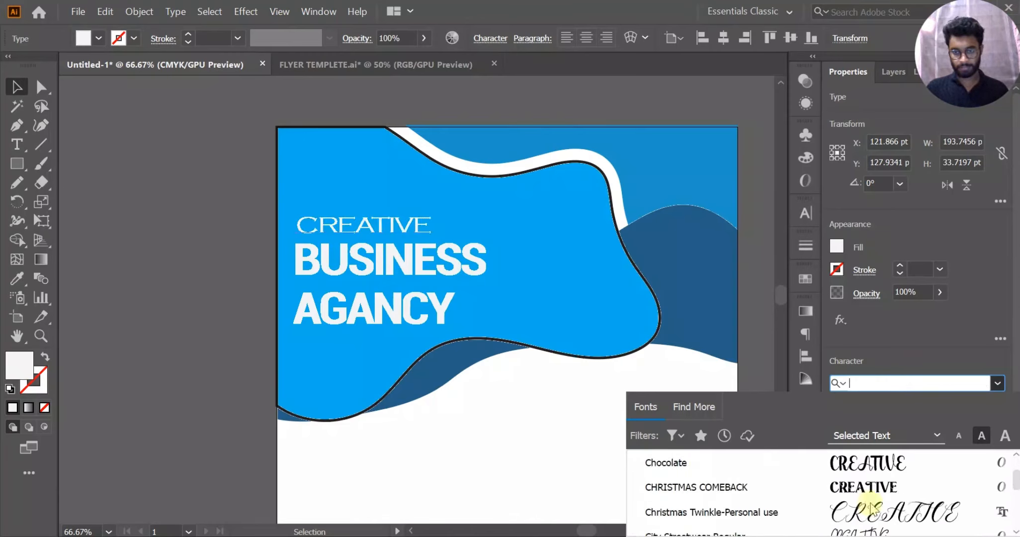
{"action": "scroll", "coordinate": [871, 507], "scroll_direction": "down", "scroll_amount": 5}
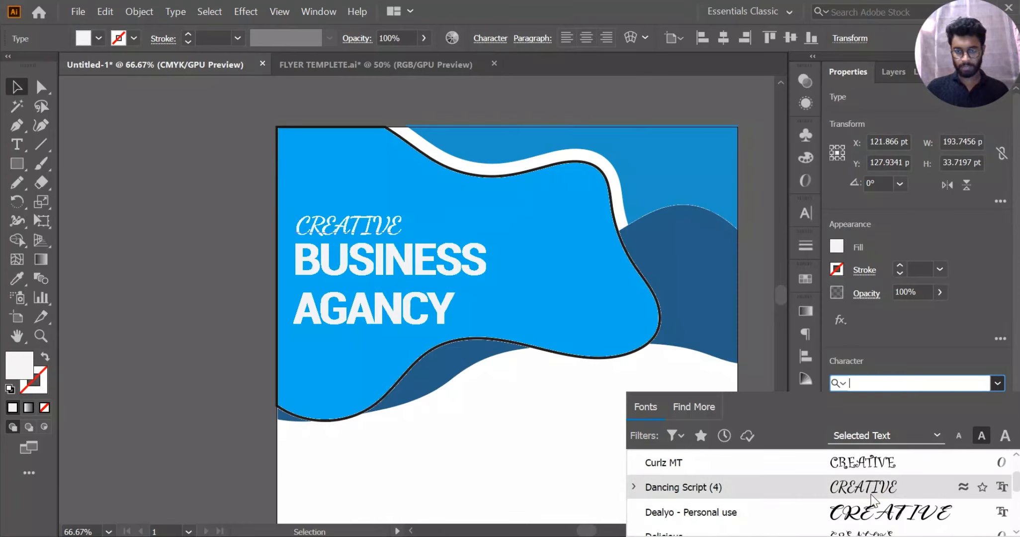
{"action": "scroll", "coordinate": [870, 485], "scroll_direction": "down", "scroll_amount": 2}
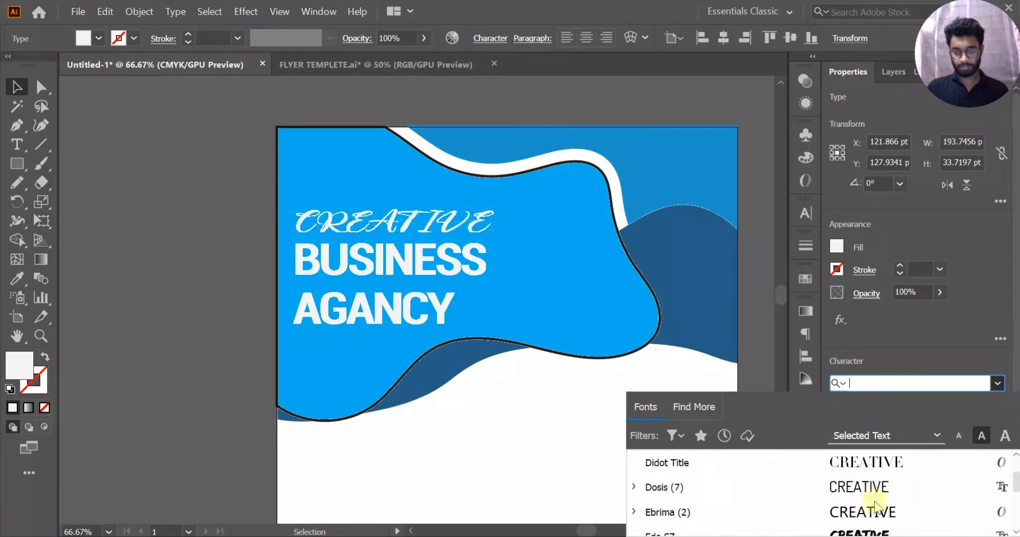
Search the fonts for "scr", compare the script typefaces and set CREATIVE to Freestyle Script Regular.
{"action": "type", "text": "scr"}
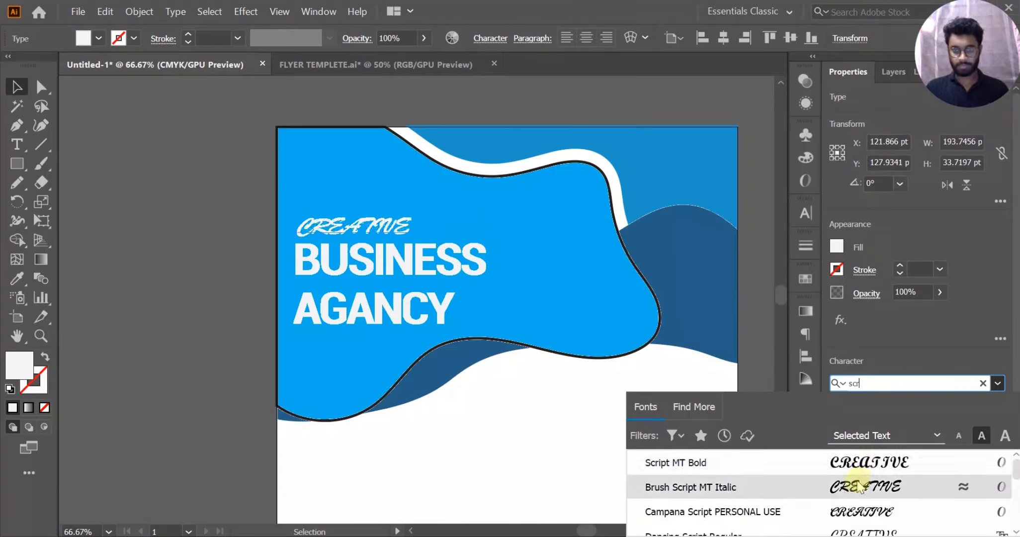
{"action": "scroll", "coordinate": [857, 515], "scroll_direction": "down", "scroll_amount": 5}
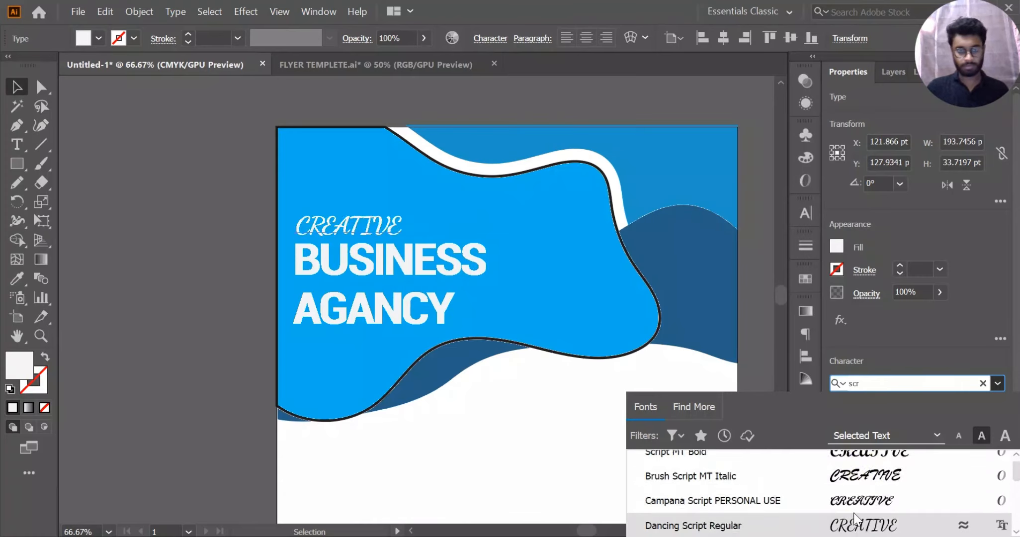
{"action": "scroll", "coordinate": [855, 517], "scroll_direction": "down", "scroll_amount": 1}
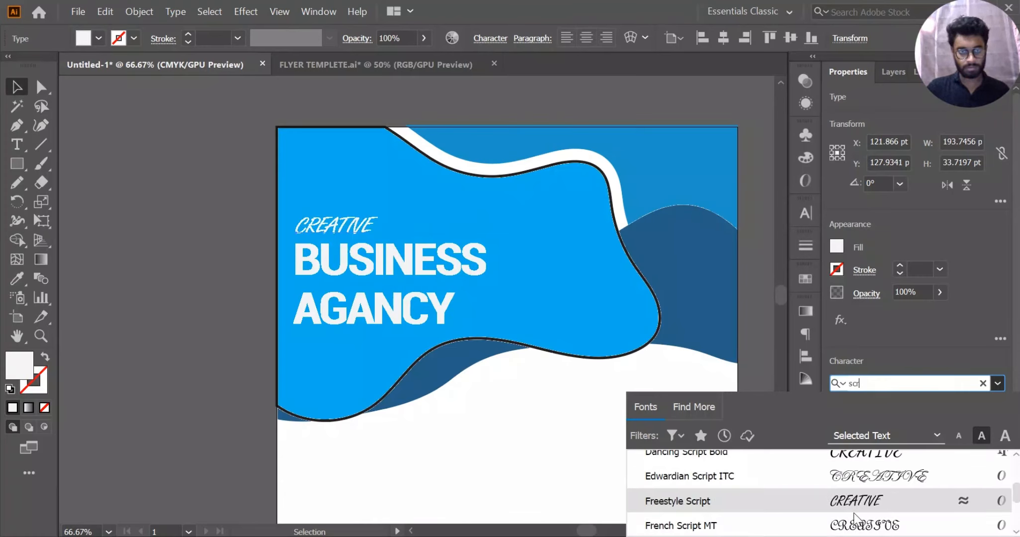
{"action": "scroll", "coordinate": [855, 516], "scroll_direction": "down", "scroll_amount": 5}
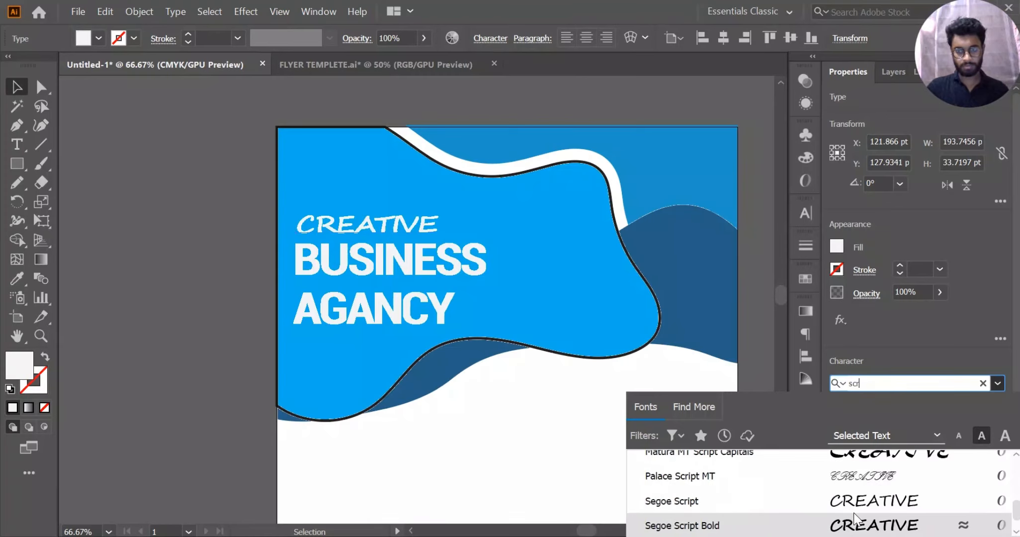
{"action": "scroll", "coordinate": [856, 517], "scroll_direction": "down", "scroll_amount": 2}
{"action": "key", "text": "Up"}
{"action": "key", "text": "Up"}
{"action": "key", "text": "Up"}
{"action": "key", "text": "Up"}
{"action": "key", "text": "Up"}
{"action": "key", "text": "Up"}
{"action": "key", "text": "Up"}
{"action": "key", "text": "Up"}
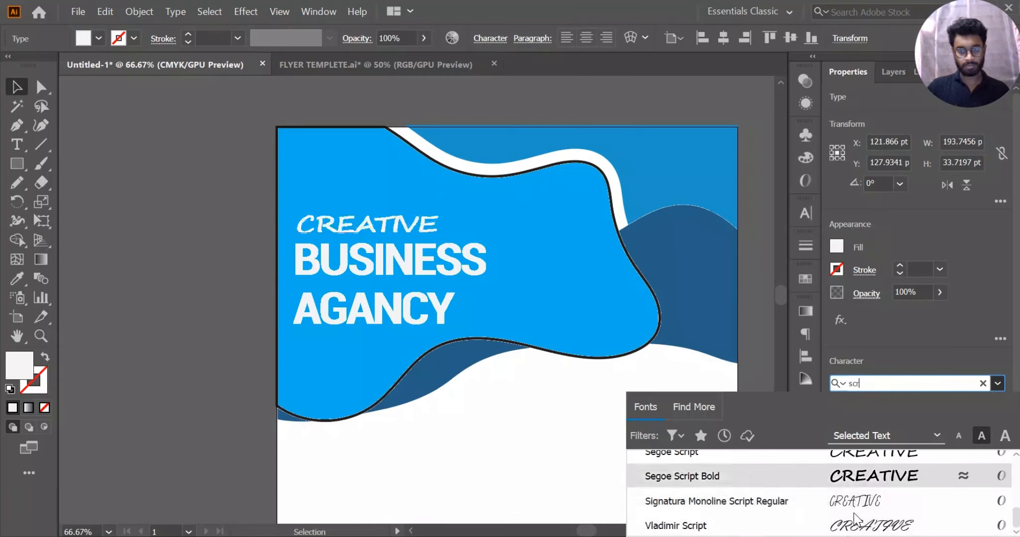
{"action": "key", "text": "Up"}
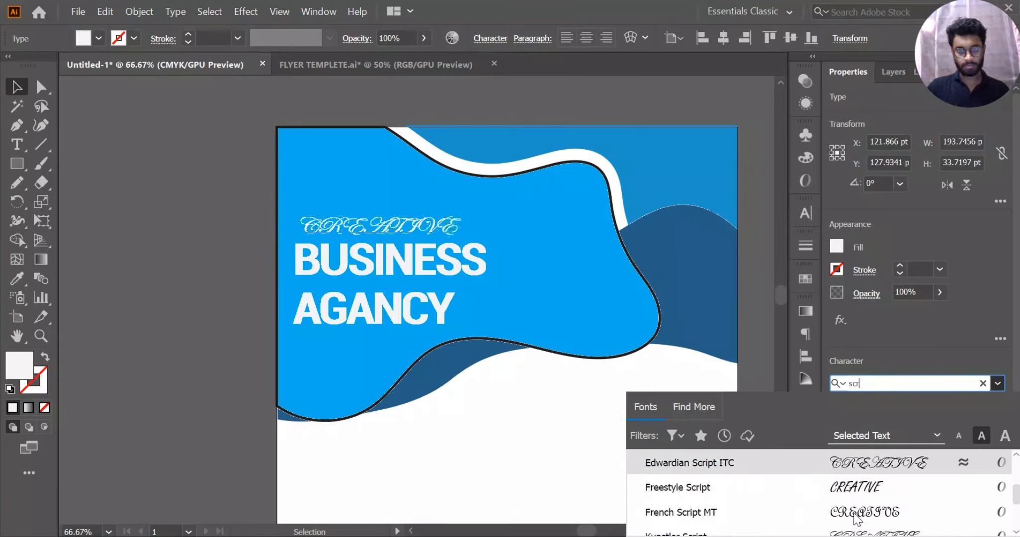
{"action": "key", "text": "Down"}
{"action": "left_click", "coordinate": [823, 494]}
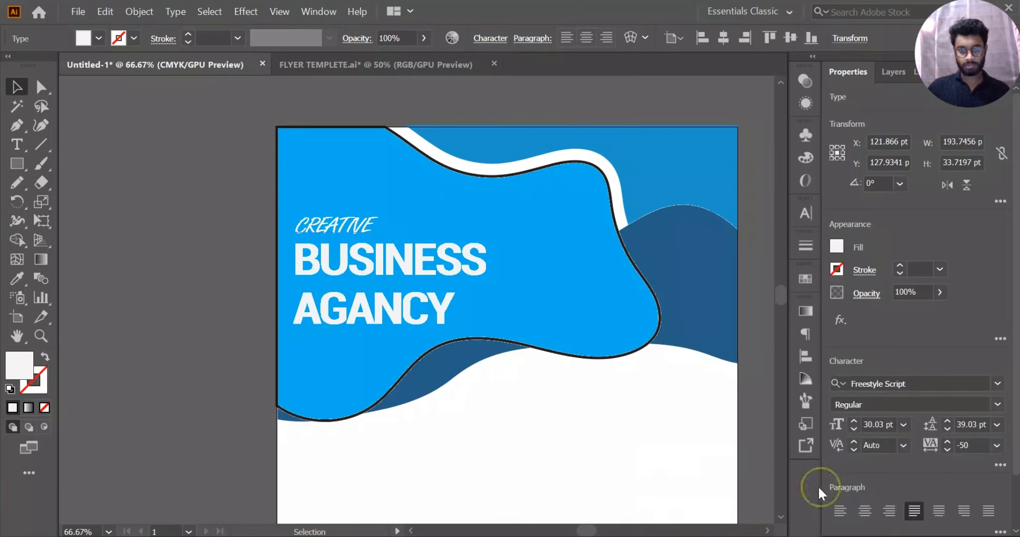
Enlarge CREATIVE to about 66 pt so it nearly spans the width of BUSINESS.
{"action": "scroll", "coordinate": [371, 224], "scroll_direction": "up", "scroll_amount": 3}
{"action": "left_click_drag", "start_coordinate": [441, 296], "coordinate": [630, 293]}
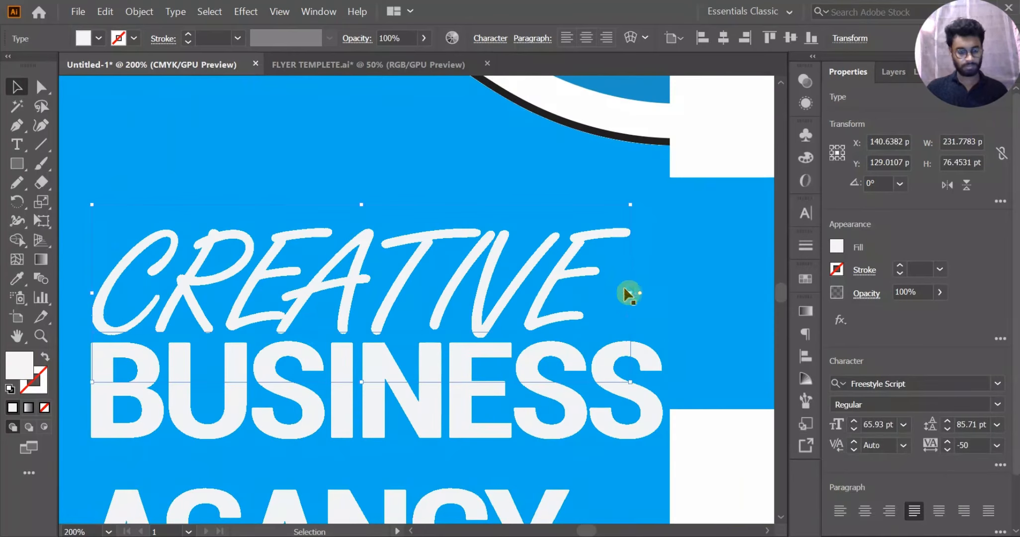
{"action": "scroll", "coordinate": [627, 289], "scroll_direction": "down", "scroll_amount": 2}
Fill the large bright blue shape behind the headline with black and remove its stroke.
{"action": "left_click", "coordinate": [256, 191]}
{"action": "scroll", "coordinate": [256, 191], "scroll_direction": "down", "scroll_amount": 2}
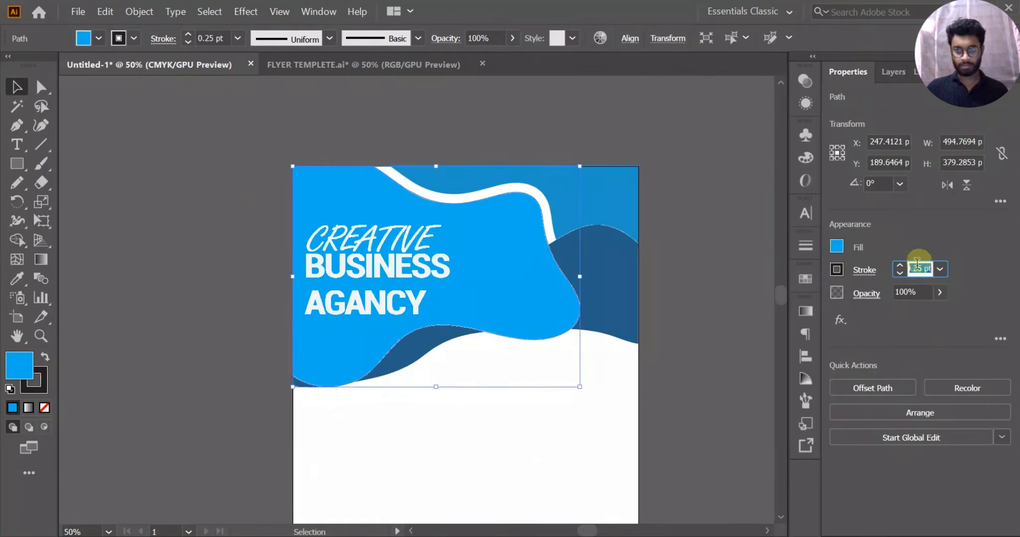
{"action": "left_click", "coordinate": [837, 246]}
{"action": "left_click", "coordinate": [697, 301]}
{"action": "left_click", "coordinate": [706, 228]}
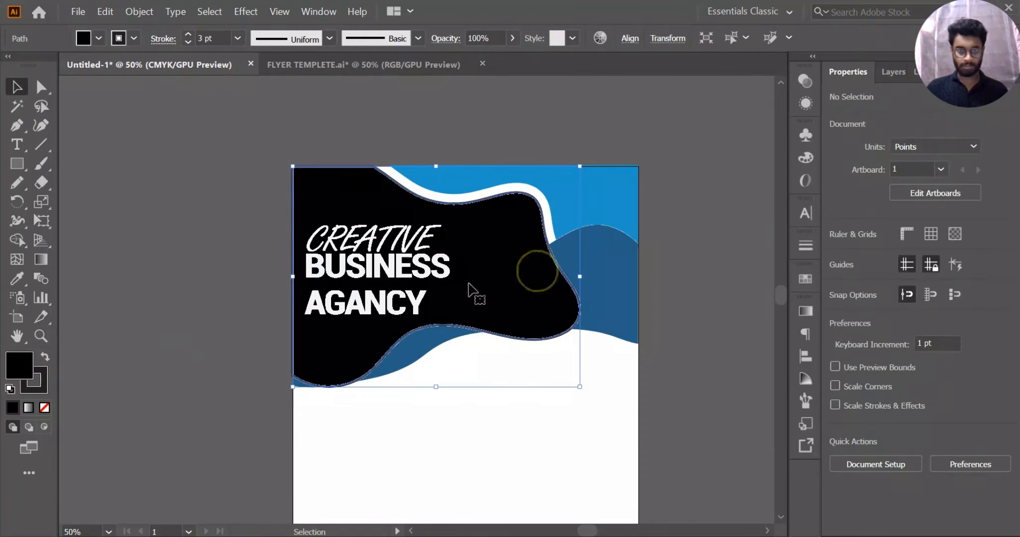
{"action": "left_click", "coordinate": [33, 380]}
{"action": "left_click", "coordinate": [44, 407]}
Enlarge BUSINESS to about 79 pt, keeping it directly under CREATIVE.
{"action": "left_click", "coordinate": [381, 238]}
{"action": "scroll", "coordinate": [383, 252], "scroll_direction": "up", "scroll_amount": 2}
{"action": "left_click", "coordinate": [503, 288]}
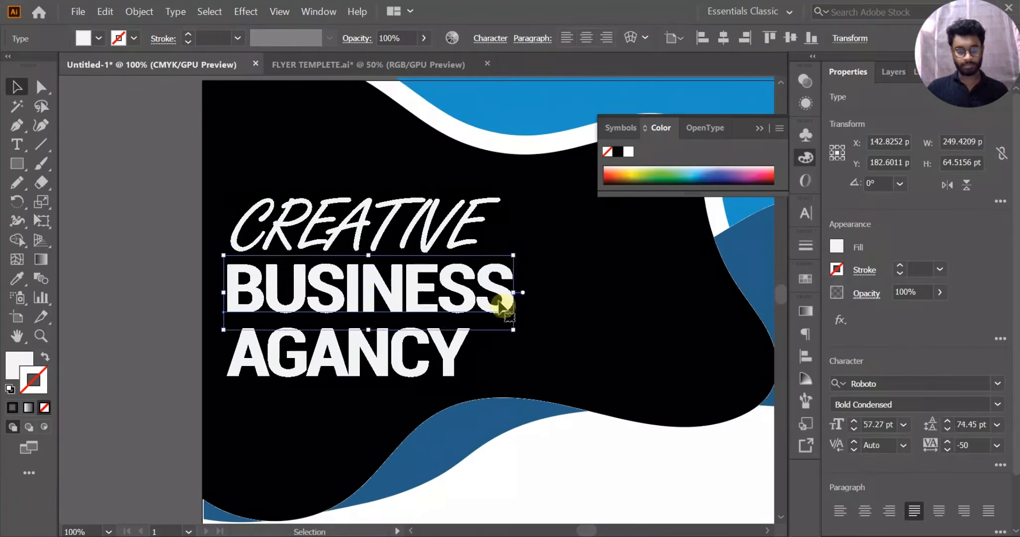
Set AGANCY to Roboto Regular, shrink it and place it close beneath BUSINESS.
{"action": "left_click", "coordinate": [348, 353]}
{"action": "left_click", "coordinate": [914, 404]}
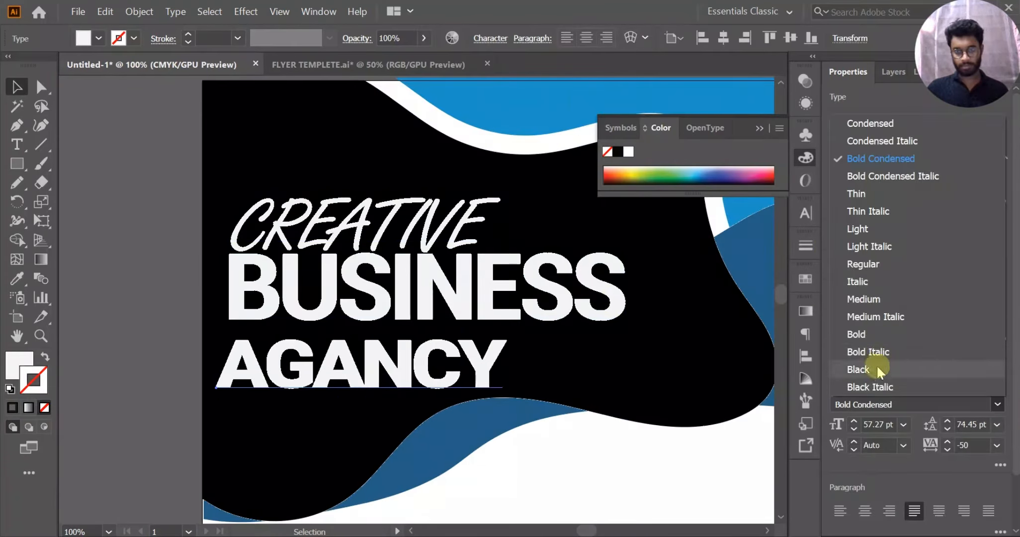
{"action": "left_click", "coordinate": [868, 265]}
{"action": "left_click_drag", "start_coordinate": [502, 368], "coordinate": [474, 368]}
{"action": "left_click_drag", "start_coordinate": [391, 378], "coordinate": [389, 366]}
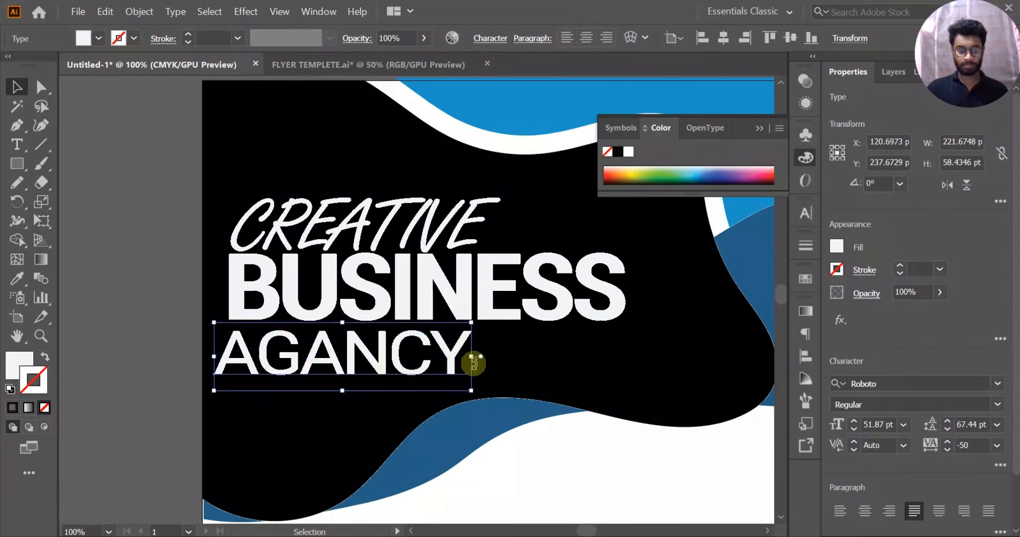
{"action": "left_click_drag", "start_coordinate": [474, 357], "coordinate": [442, 357]}
Enlarge CREATIVE to about 104 pt and color it with the light blue sampled from the upper wave shape.
{"action": "left_click", "coordinate": [496, 228]}
{"action": "left_click_drag", "start_coordinate": [499, 227], "coordinate": [659, 219]}
{"action": "left_click", "coordinate": [759, 127]}
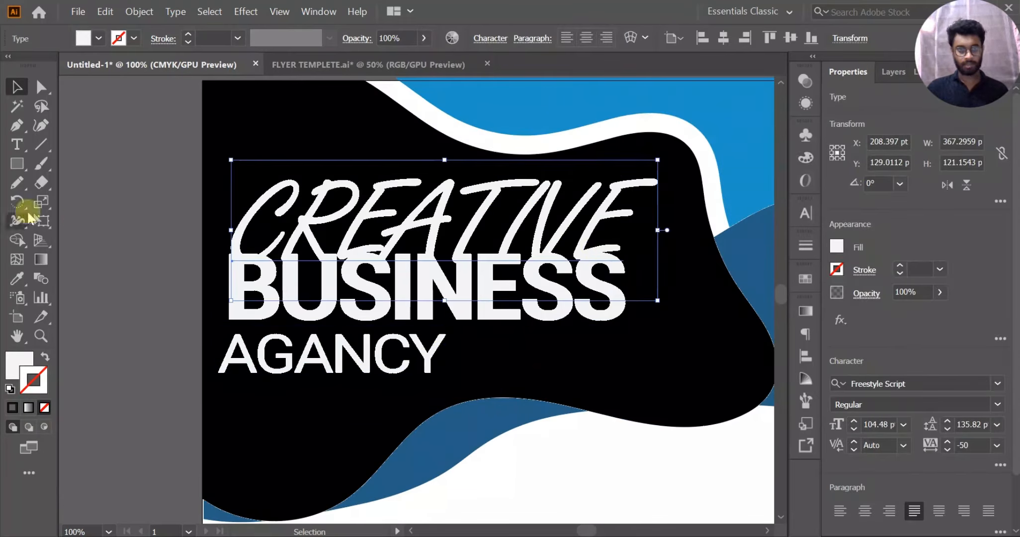
{"action": "left_click", "coordinate": [17, 279]}
{"action": "left_click", "coordinate": [532, 109]}
{"action": "key", "text": "v"}
Fill the word BUSINESS with yellow.
{"action": "left_click", "coordinate": [408, 288]}
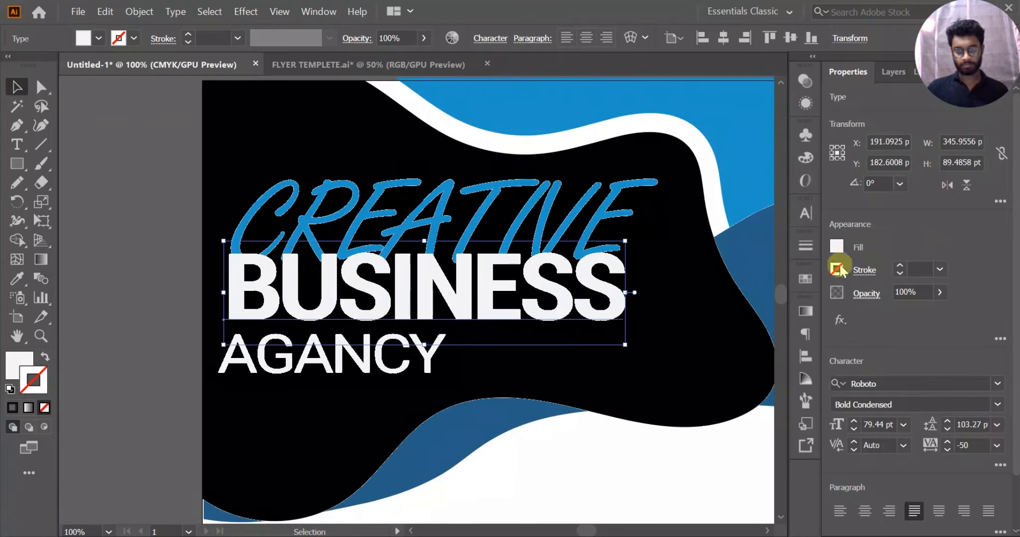
{"action": "left_click", "coordinate": [837, 246]}
{"action": "left_click", "coordinate": [719, 304]}
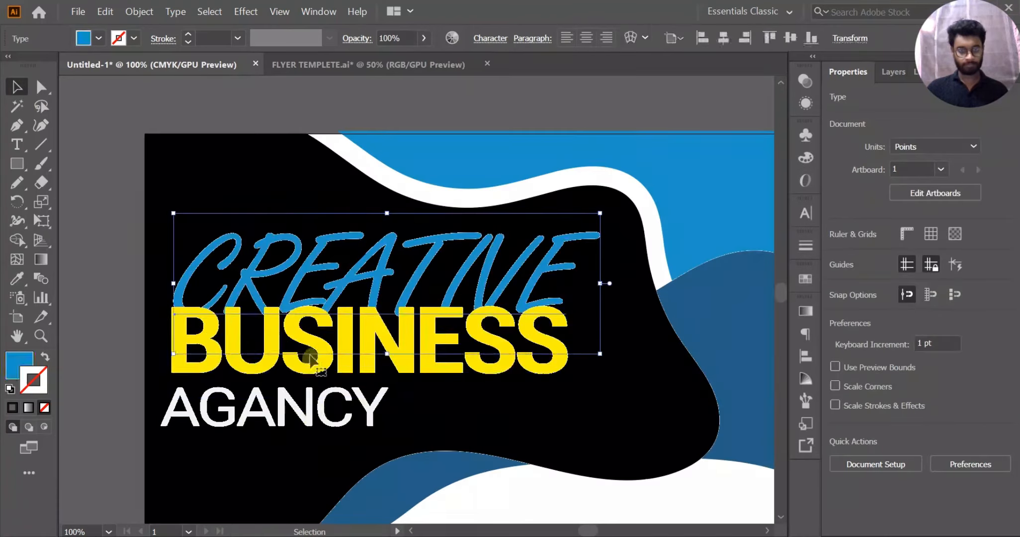
Select all three headline lines and scale them down together until CREATIVE is about 71 pt.
{"action": "left_click", "coordinate": [309, 354], "text": "shift"}
{"action": "left_click", "coordinate": [315, 428], "text": "shift"}
{"action": "left_click_drag", "start_coordinate": [600, 327], "coordinate": [453, 333]}
{"action": "left_click", "coordinate": [74, 255]}
Enlarge BUSINESS beyond the width of CREATIVE and reposition CREATIVE above it and AGANCY below it.
{"action": "left_click", "coordinate": [449, 335]}
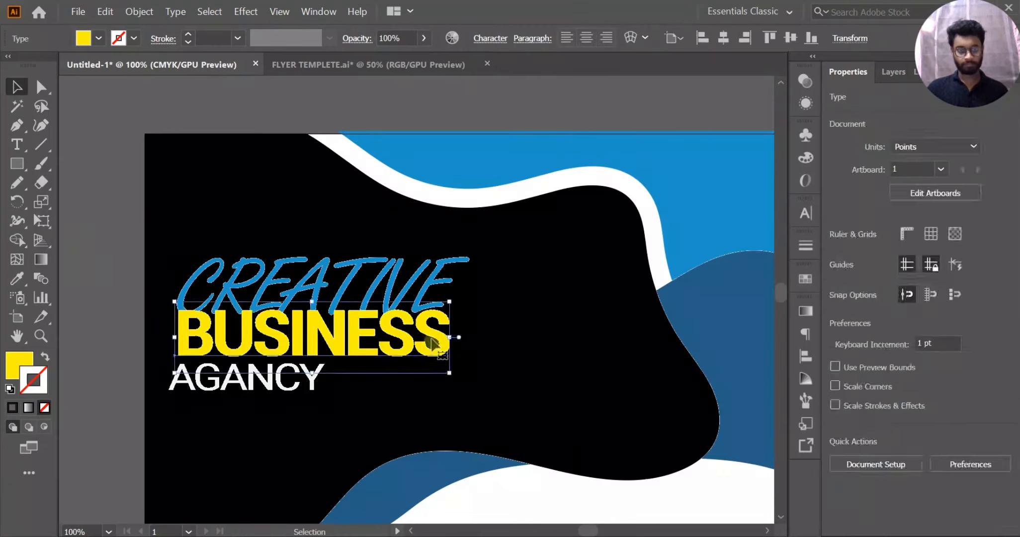
{"action": "left_click", "coordinate": [114, 243]}
{"action": "left_click", "coordinate": [268, 271]}
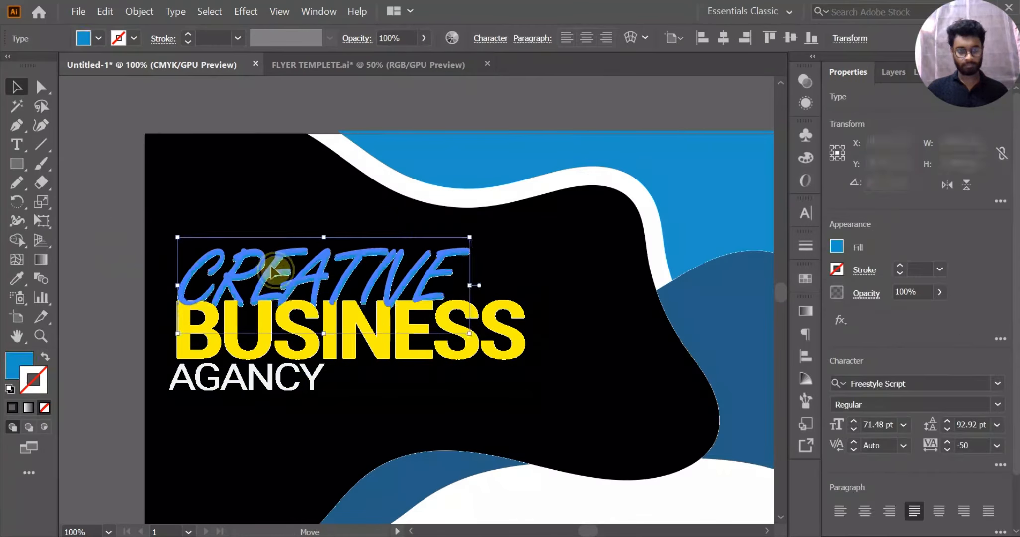
{"action": "scroll", "coordinate": [249, 382], "scroll_direction": "up", "scroll_amount": 2}
{"action": "left_click", "coordinate": [249, 379]}
{"action": "left_click_drag", "start_coordinate": [273, 405], "coordinate": [283, 421]}
{"action": "scroll", "coordinate": [348, 373], "scroll_direction": "down", "scroll_amount": 2}
{"action": "key", "text": "t"}
{"action": "left_click", "coordinate": [326, 342]}
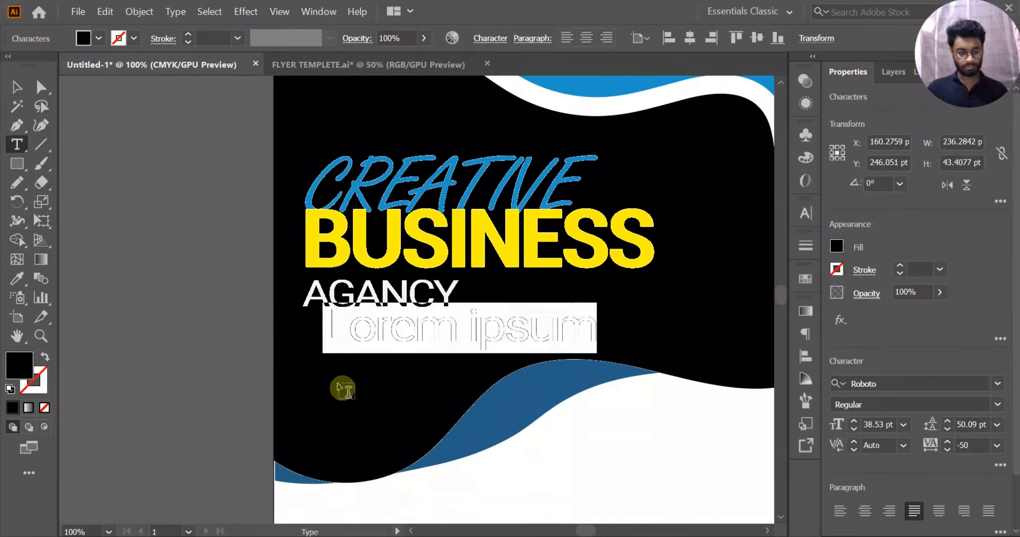
{"action": "key", "text": "ctrl+v"}
{"action": "key", "text": "Delete"}
{"action": "scroll", "coordinate": [547, 229], "scroll_direction": "down", "scroll_amount": 2}
Create a 6 pt Lorem ipsum area text box about 320 pt wide beside the artboard and set its leading to Auto.
{"action": "left_click", "coordinate": [17, 145]}
{"action": "left_click", "coordinate": [903, 424]}
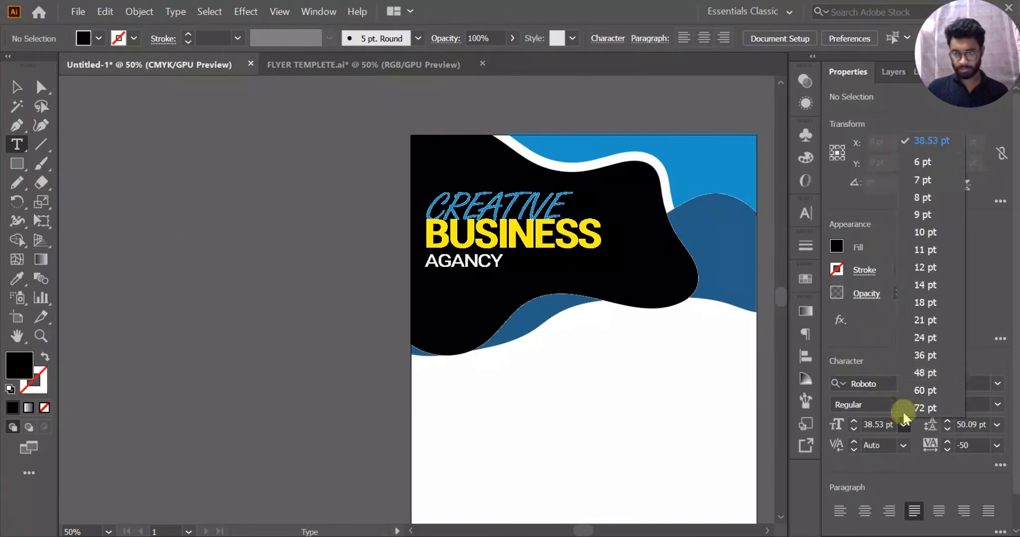
{"action": "left_click", "coordinate": [919, 162]}
{"action": "key", "text": "Escape"}
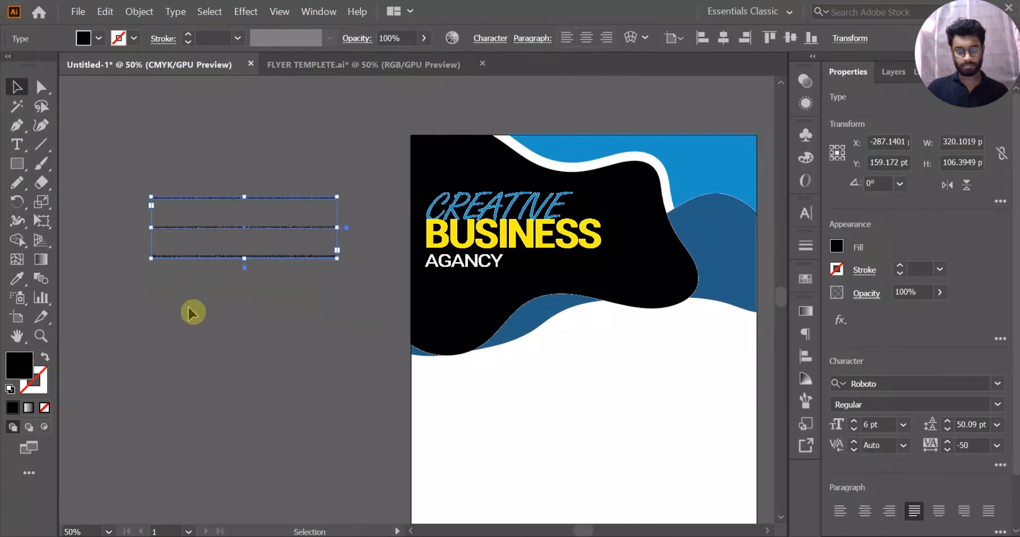
{"action": "left_click", "coordinate": [997, 426]}
{"action": "left_click", "coordinate": [966, 141]}
Move the Lorem ipsum paragraph below AGANCY, narrow its text box to about 248 pt and set the text to 7 pt.
{"action": "left_click", "coordinate": [125, 149]}
{"action": "left_click_drag", "start_coordinate": [269, 204], "coordinate": [538, 282]}
{"action": "scroll", "coordinate": [538, 283], "scroll_direction": "up", "scroll_amount": 2}
{"action": "left_click_drag", "start_coordinate": [657, 324], "coordinate": [573, 323]}
{"action": "left_click", "coordinate": [854, 421]}
{"action": "scroll", "coordinate": [397, 263], "scroll_direction": "up", "scroll_amount": 2}
Fill the Lorem ipsum paragraph with light gray and set its font style to Roboto Thin.
{"action": "left_click", "coordinate": [837, 246]}
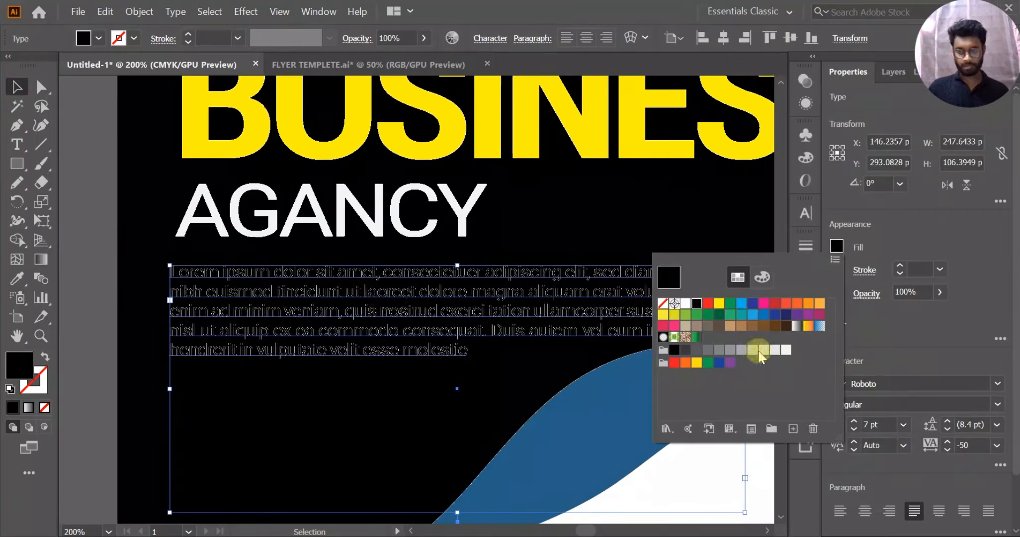
{"action": "left_click", "coordinate": [775, 350]}
{"action": "left_click", "coordinate": [104, 249]}
{"action": "left_click", "coordinate": [997, 404]}
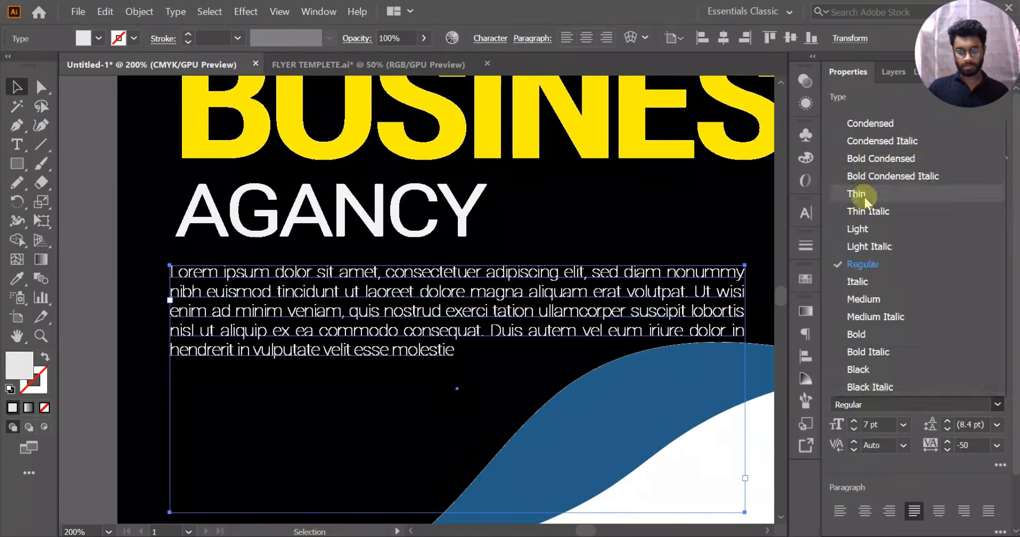
{"action": "left_click", "coordinate": [863, 195]}
{"action": "scroll", "coordinate": [350, 312], "scroll_direction": "down", "scroll_amount": 2}
{"action": "left_click", "coordinate": [219, 287]}
Shift the Lorem ipsum paragraph slightly so its left edge lines up with AGANCY.
{"action": "scroll", "coordinate": [365, 313], "scroll_direction": "down", "scroll_amount": 2}
{"action": "scroll", "coordinate": [380, 319], "scroll_direction": "up", "scroll_amount": 2}
{"action": "left_click_drag", "start_coordinate": [403, 350], "coordinate": [380, 351]}
{"action": "scroll", "coordinate": [381, 354], "scroll_direction": "up", "scroll_amount": 4}
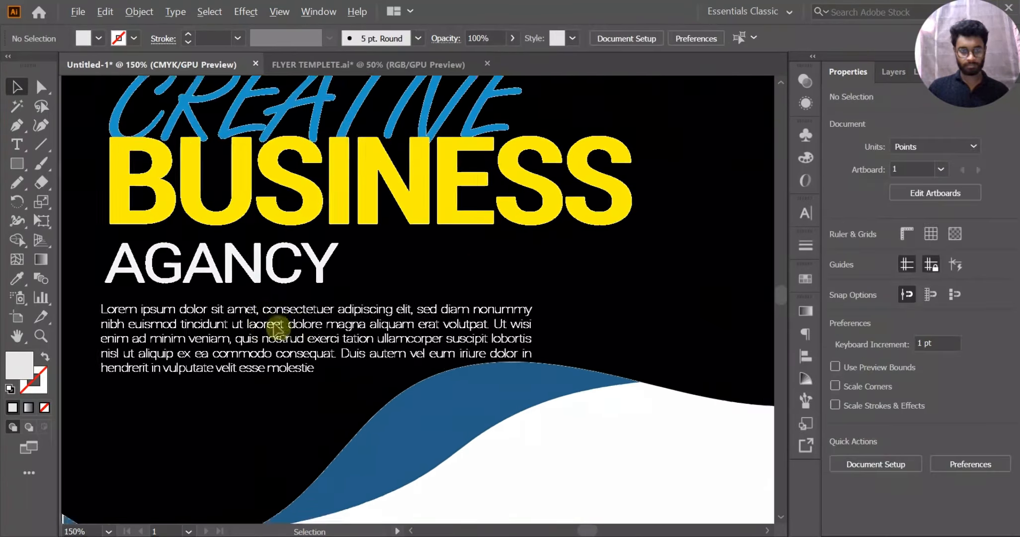
{"action": "scroll", "coordinate": [330, 375], "scroll_direction": "down", "scroll_amount": 3}
{"action": "left_click", "coordinate": [712, 17]}
{"action": "left_click", "coordinate": [287, 362]}
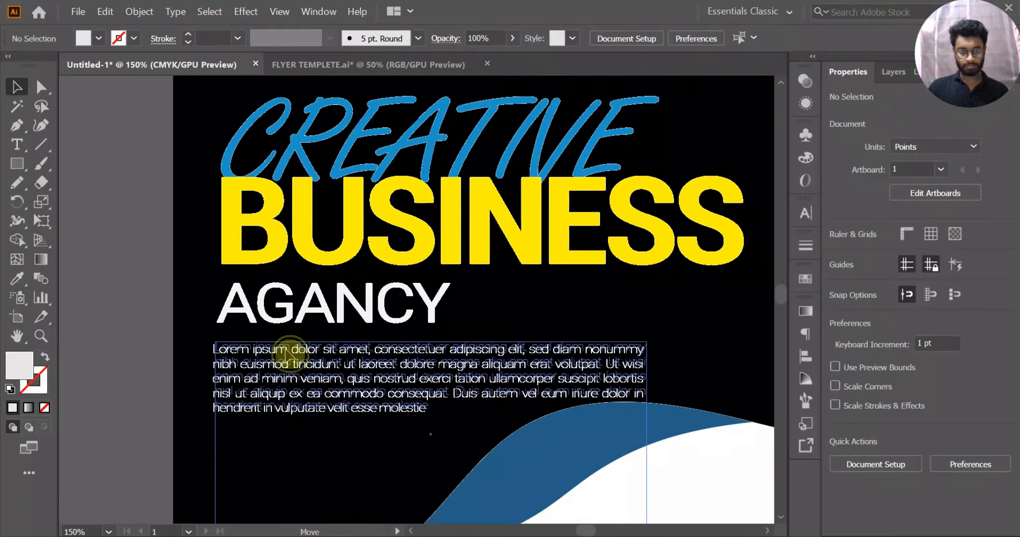
Select CREATIVE, BUSINESS, AGANCY and the paragraph together and nudge them upward within the black shape.
{"action": "left_click", "coordinate": [91, 248]}
{"action": "scroll", "coordinate": [91, 248], "scroll_direction": "down", "scroll_amount": 2}
{"action": "left_click_drag", "start_coordinate": [91, 248], "coordinate": [107, 266]}
{"action": "left_click", "coordinate": [263, 220]}
{"action": "left_click", "coordinate": [259, 253], "text": "shift"}
{"action": "left_click", "coordinate": [256, 293], "text": "shift"}
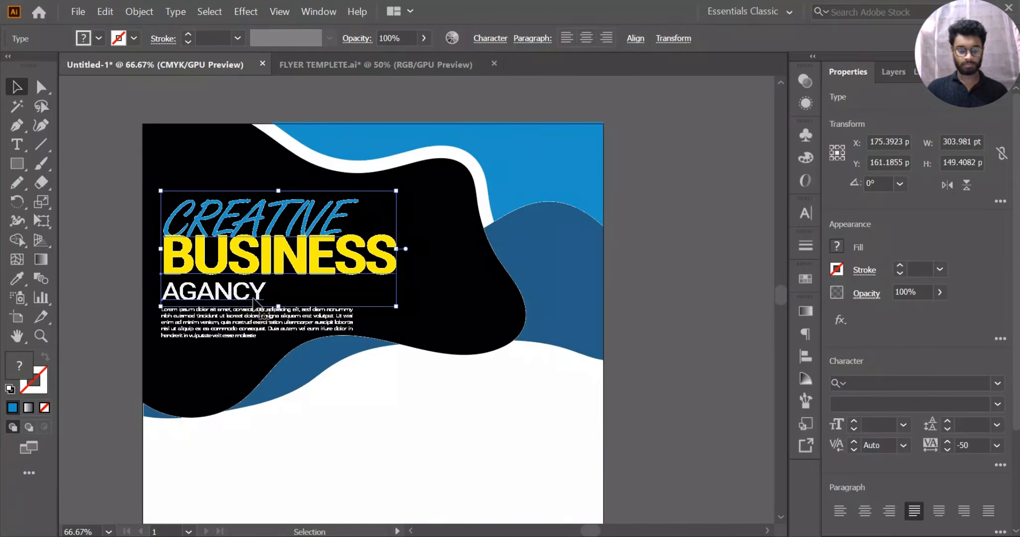
{"action": "left_click", "coordinate": [259, 328], "text": "shift"}
{"action": "key", "text": "Up"}
{"action": "key", "text": "Up"}
{"action": "key", "text": "Up"}
{"action": "key", "text": "Up"}
{"action": "key", "text": "Up"}
{"action": "key", "text": "Up"}
{"action": "key", "text": "Up"}
{"action": "key", "text": "Up"}
{"action": "key", "text": "Up"}
{"action": "key", "text": "Up"}
{"action": "key", "text": "Up"}
{"action": "key", "text": "Up"}
{"action": "key", "text": "Up"}
{"action": "key", "text": "Up"}
{"action": "key", "text": "Up"}
{"action": "key", "text": "Up"}
{"action": "left_click", "coordinate": [677, 248]}
{"action": "scroll", "coordinate": [669, 289], "scroll_direction": "down", "scroll_amount": 2}
{"action": "scroll", "coordinate": [641, 256], "scroll_direction": "up", "scroll_amount": 2}
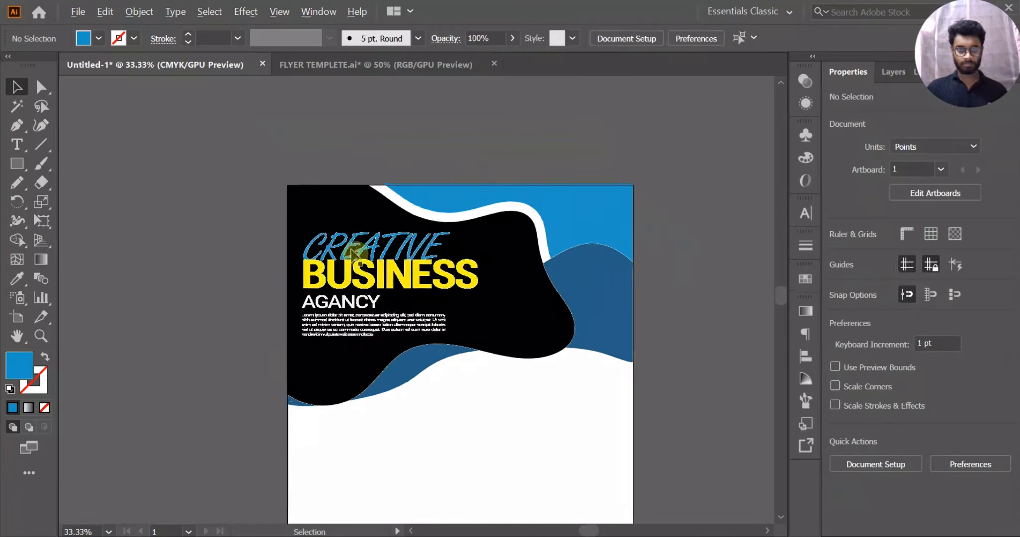
Fill the CREATIVE headline word with white.
{"action": "left_click", "coordinate": [352, 248]}
{"action": "left_click", "coordinate": [837, 247]}
{"action": "left_click", "coordinate": [671, 278]}
{"action": "left_click", "coordinate": [124, 248]}
{"action": "scroll", "coordinate": [181, 247], "scroll_direction": "down", "scroll_amount": 2}
{"action": "left_click_drag", "start_coordinate": [483, 336], "coordinate": [447, 295]}
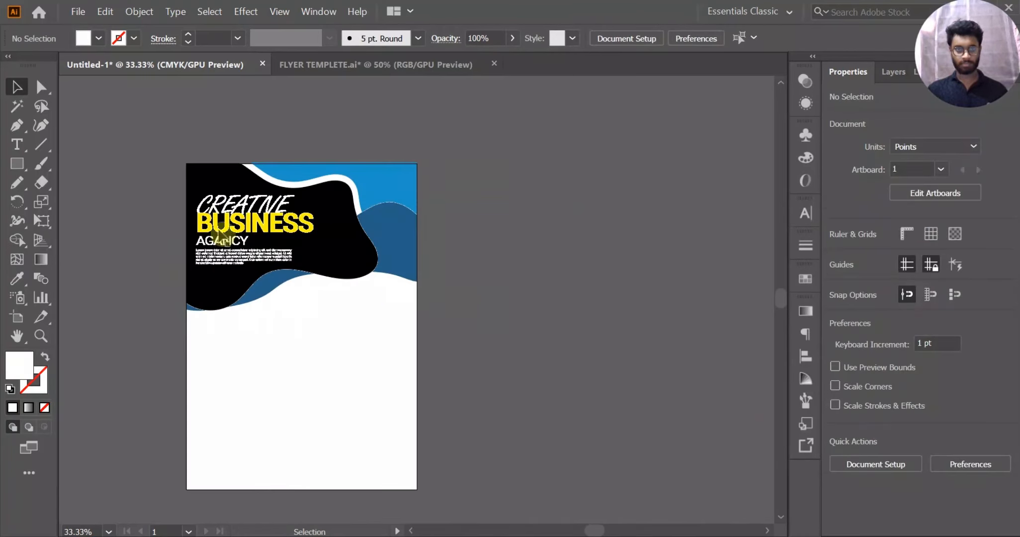
Add the text "logo" on the light blue area and shrink it into the upper-right corner of the flyer.
{"action": "scroll", "coordinate": [246, 196], "scroll_direction": "up", "scroll_amount": 2}
{"action": "left_click_drag", "start_coordinate": [291, 195], "coordinate": [240, 224]}
{"action": "key", "text": "t"}
{"action": "left_click", "coordinate": [410, 197]}
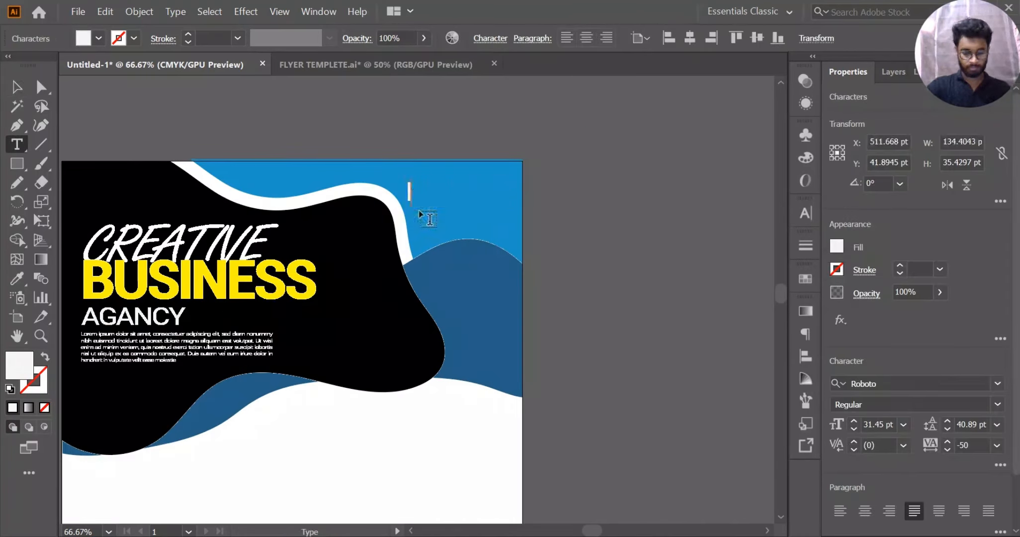
{"action": "left_click", "coordinate": [472, 194]}
{"action": "scroll", "coordinate": [456, 198], "scroll_direction": "up", "scroll_amount": 3}
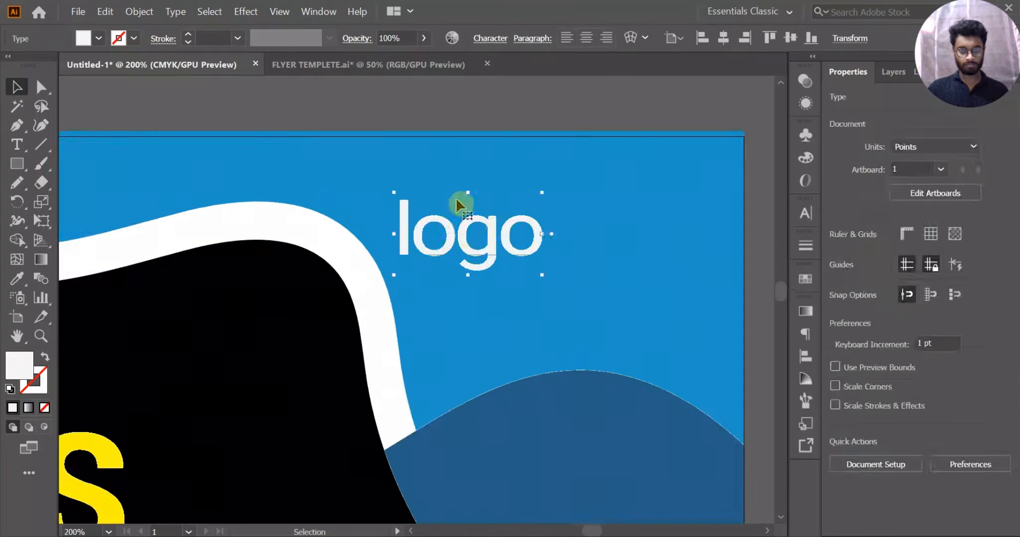
{"action": "left_click", "coordinate": [477, 260]}
{"action": "key", "text": "ctrl+0"}
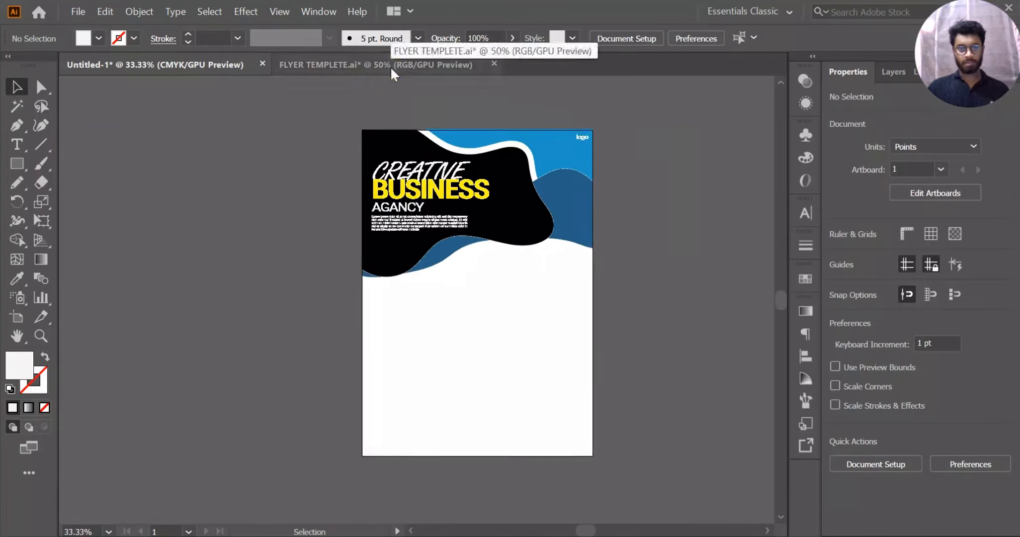
Copy the ABOUT US and BEST SERVICES headings from FLYER TEMPLETE.ai into the Untitled-1 flyer and fill them with black.
{"action": "left_click", "coordinate": [391, 65]}
{"action": "scroll", "coordinate": [385, 268], "scroll_direction": "down", "scroll_amount": 2}
{"action": "left_click_drag", "start_coordinate": [354, 215], "coordinate": [513, 276]}
{"action": "key", "text": "ctrl+c"}
{"action": "left_click", "coordinate": [184, 65]}
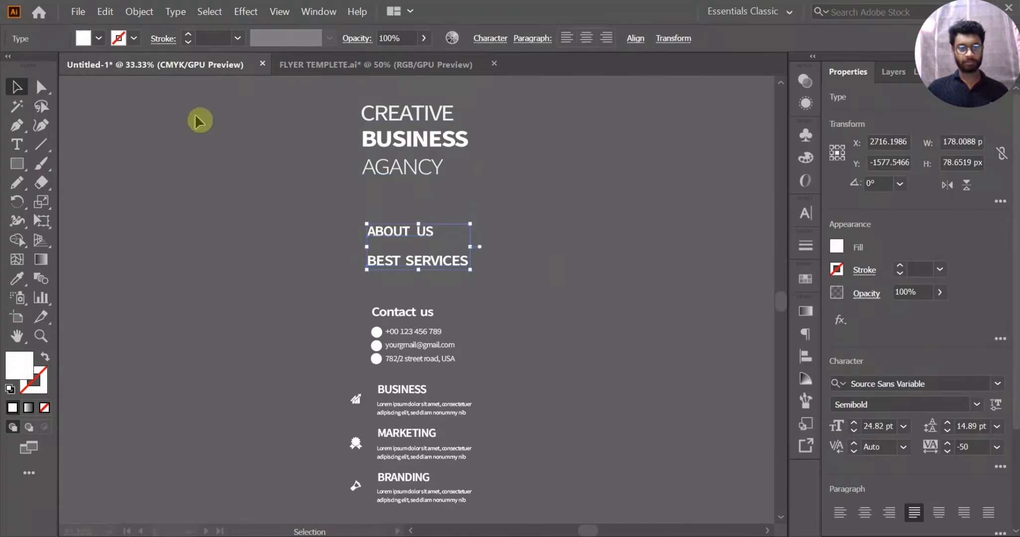
{"action": "key", "text": "ctrl+v"}
{"action": "left_click", "coordinate": [837, 246]}
{"action": "left_click", "coordinate": [696, 303]}
{"action": "left_click", "coordinate": [422, 257]}
{"action": "scroll", "coordinate": [422, 257], "scroll_direction": "up", "scroll_amount": 2}
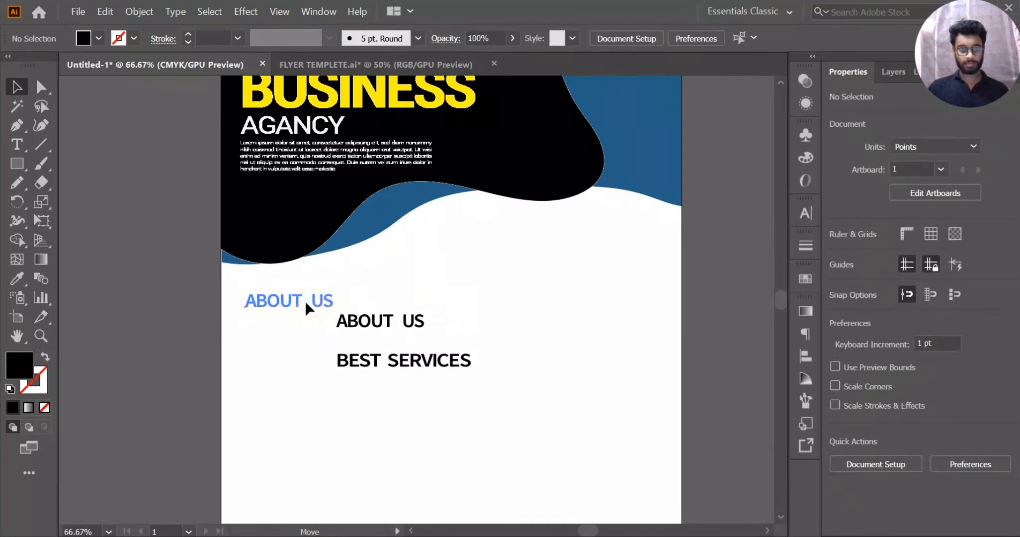
Place ABOUT US below the wave on the left half of the flyer and BEST SERVICES to its right.
{"action": "left_click_drag", "start_coordinate": [305, 302], "coordinate": [307, 301]}
{"action": "left_click_drag", "start_coordinate": [444, 364], "coordinate": [579, 311]}
{"action": "left_click", "coordinate": [653, 289]}
Place a dark gray copy of the Lorem ipsum paragraph beneath ABOUT US and move BEST SERVICES below it.
{"action": "left_click_drag", "start_coordinate": [309, 156], "coordinate": [312, 334]}
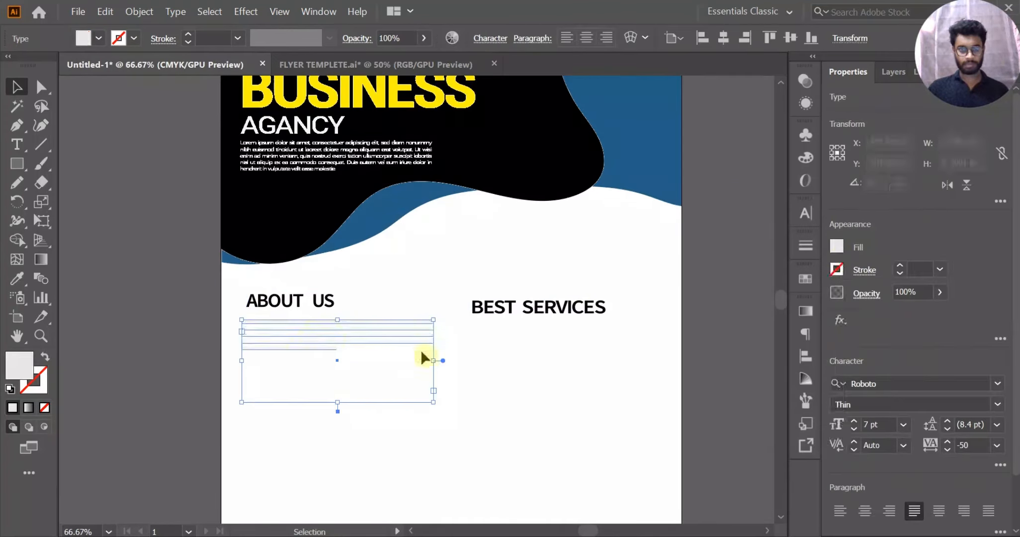
{"action": "left_click", "coordinate": [837, 246]}
{"action": "left_click", "coordinate": [696, 350]}
{"action": "left_click", "coordinate": [124, 296]}
{"action": "left_click_drag", "start_coordinate": [472, 342], "coordinate": [429, 306]}
{"action": "left_click_drag", "start_coordinate": [491, 275], "coordinate": [264, 349]}
Copy the BUSINESS, MARKETING and BRANDING text blocks with their icons from FLYER TEMPLETE.ai into the Untitled-1 flyer.
{"action": "left_click", "coordinate": [418, 63]}
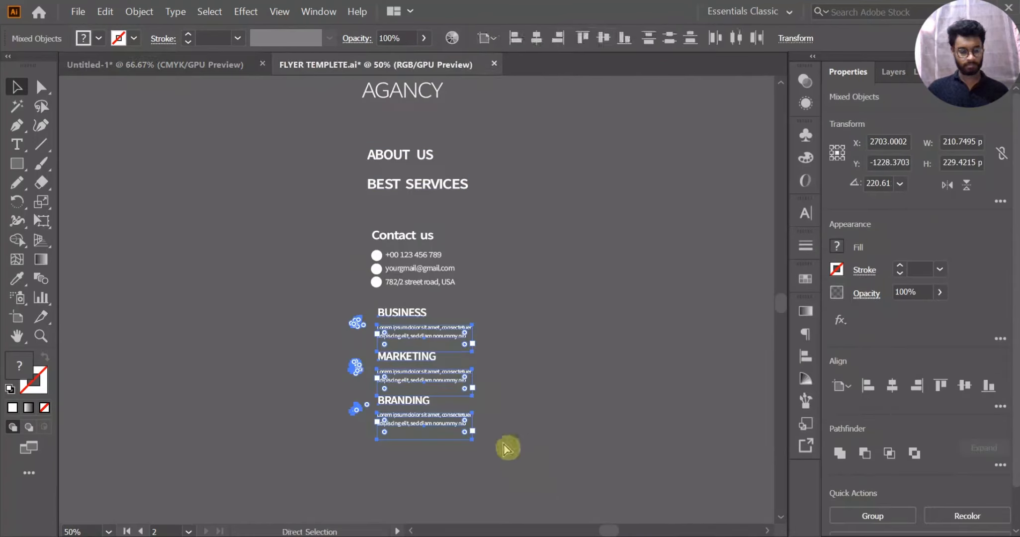
{"action": "key", "text": "ctrl+c"}
{"action": "left_click", "coordinate": [159, 63]}
{"action": "key", "text": "ctrl+v"}
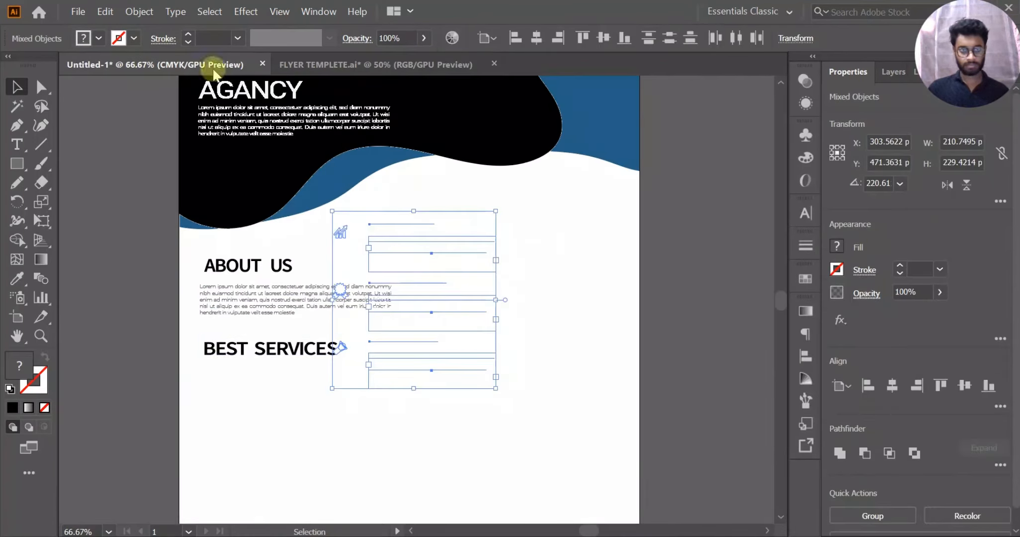
Fill the pasted service blocks and icons with black and move them to the right half of the flyer.
{"action": "left_click", "coordinate": [835, 246]}
{"action": "left_click", "coordinate": [707, 303]}
{"action": "left_click", "coordinate": [488, 244]}
{"action": "left_click_drag", "start_coordinate": [419, 227], "coordinate": [536, 231]}
{"action": "left_click", "coordinate": [678, 204]}
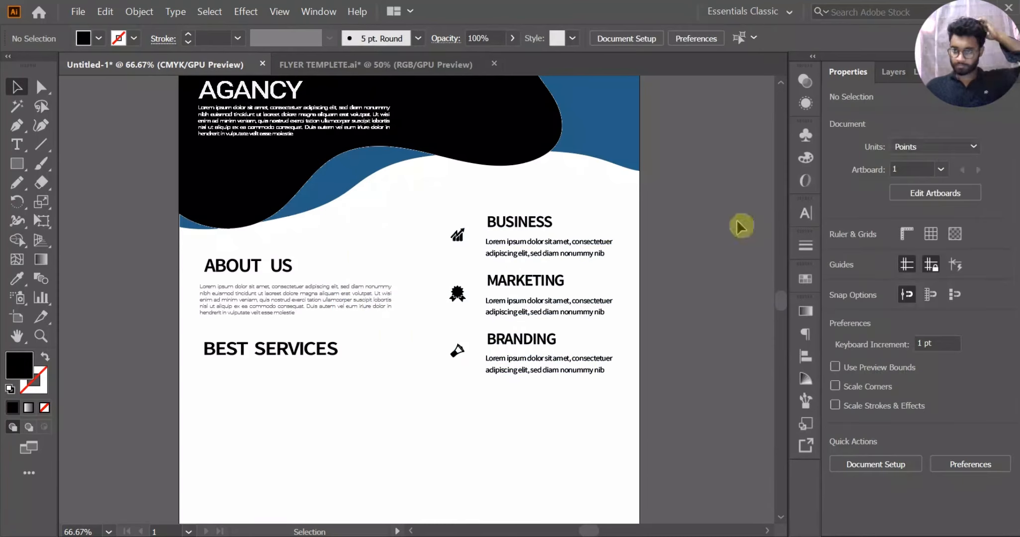
Set the document units to Pixels and the transparency preset to High Resolution.
{"action": "left_click", "coordinate": [935, 147]}
{"action": "left_click", "coordinate": [951, 246]}
{"action": "left_click", "coordinate": [874, 466]}
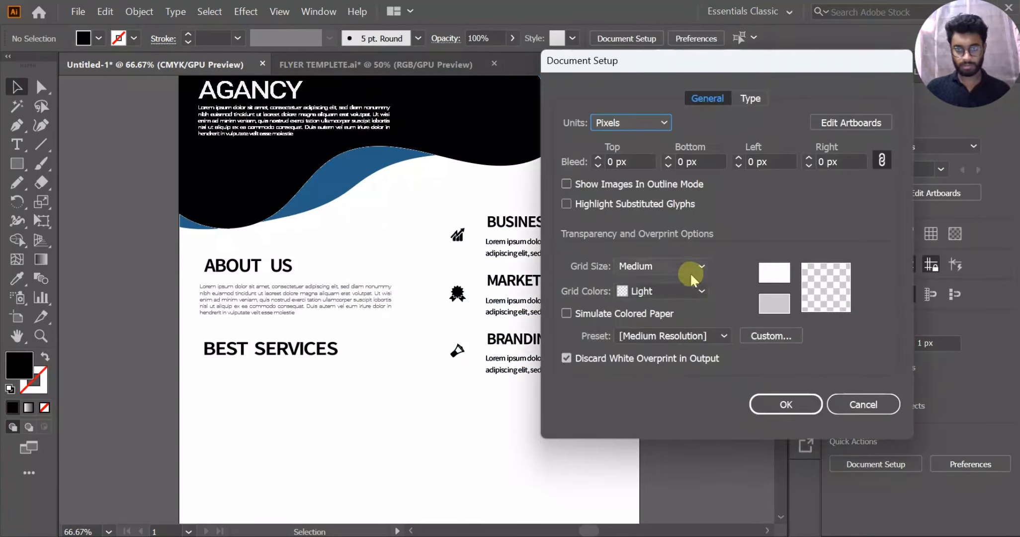
{"action": "left_click", "coordinate": [706, 339]}
{"action": "left_click", "coordinate": [695, 373]}
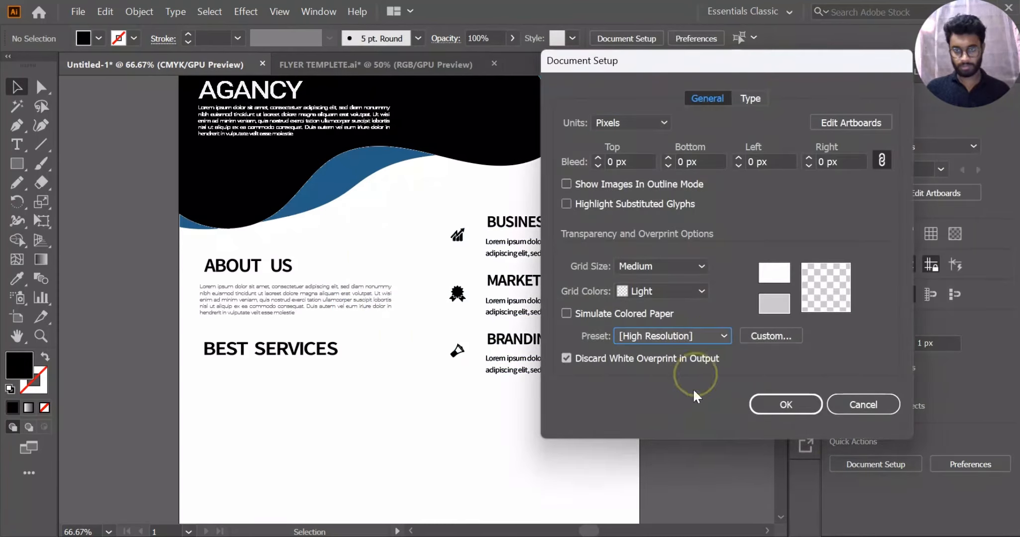
{"action": "left_click", "coordinate": [782, 406]}
{"action": "left_click", "coordinate": [284, 11]}
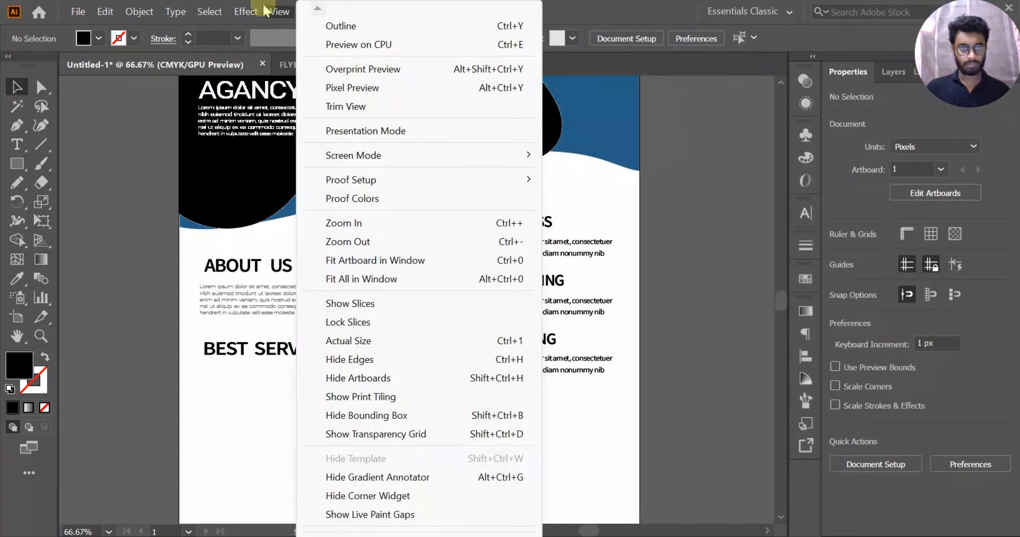
{"action": "mouse_move", "coordinate": [189, 15]}
{"action": "left_click", "coordinate": [111, 108]}
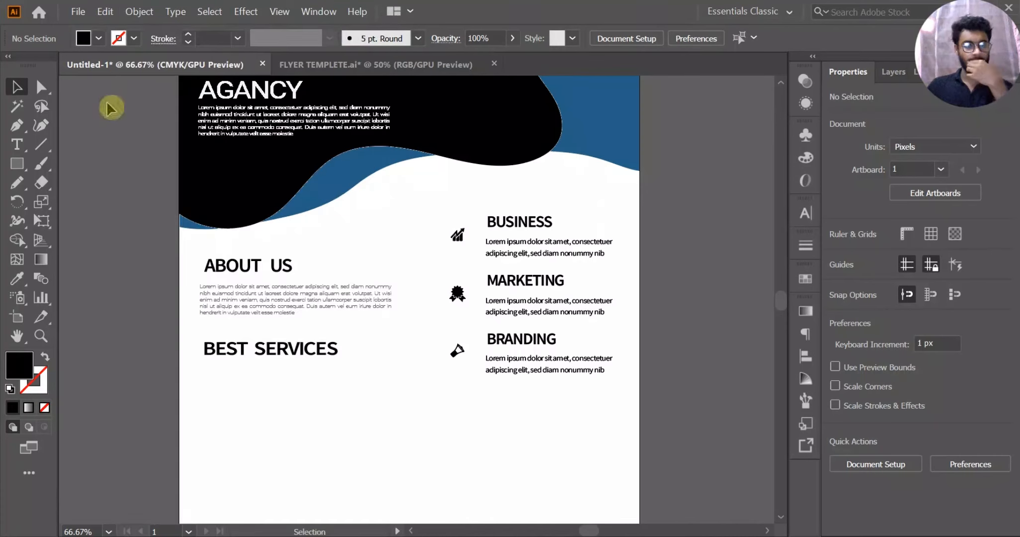
{"action": "left_click", "coordinate": [947, 193]}
{"action": "left_click", "coordinate": [17, 87]}
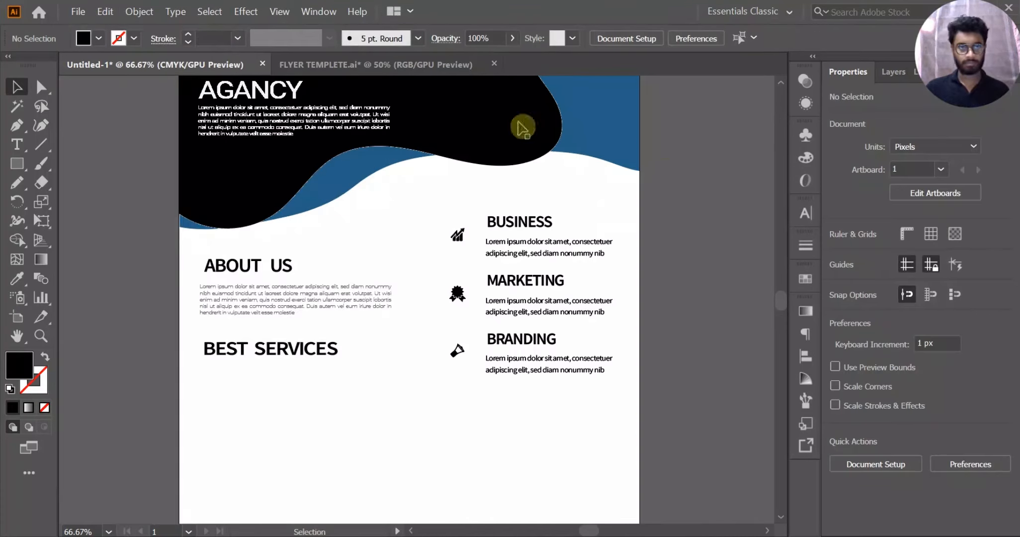
{"action": "scroll", "coordinate": [715, 173], "scroll_direction": "up", "scroll_amount": 3}
{"action": "scroll", "coordinate": [715, 173], "scroll_direction": "left", "scroll_amount": 1}
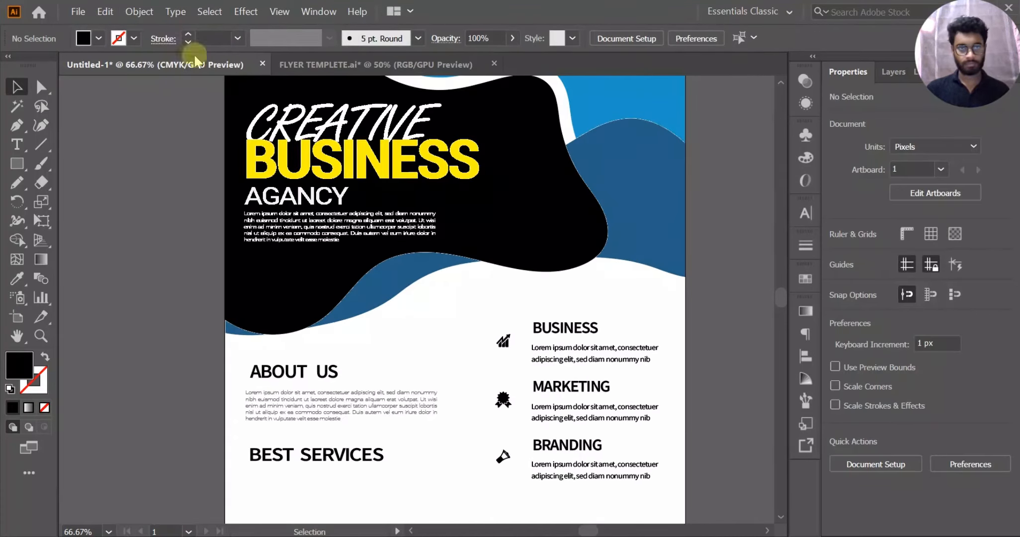
{"action": "left_click", "coordinate": [280, 12]}
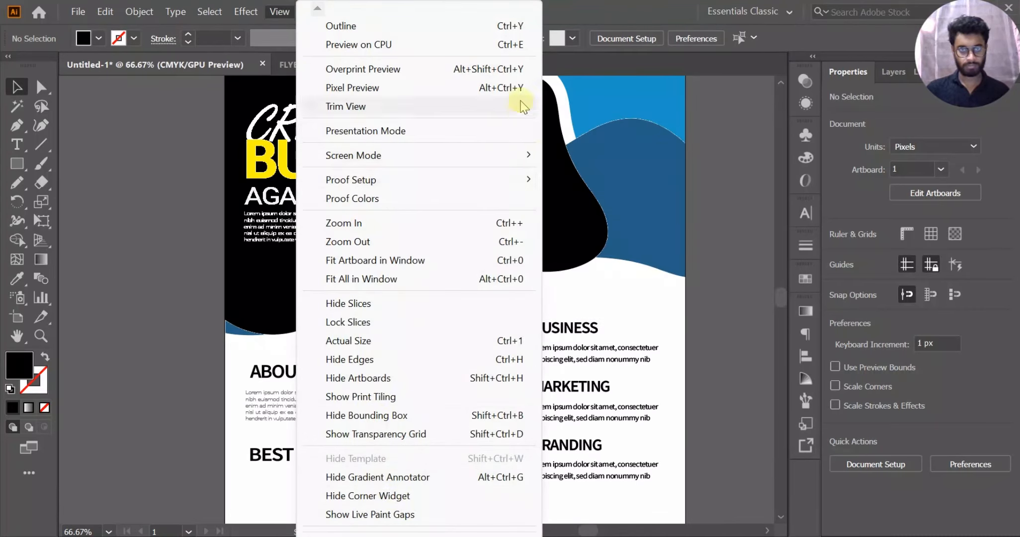
{"action": "left_click", "coordinate": [743, 140]}
{"action": "left_click", "coordinate": [693, 39]}
{"action": "left_click", "coordinate": [842, 517]}
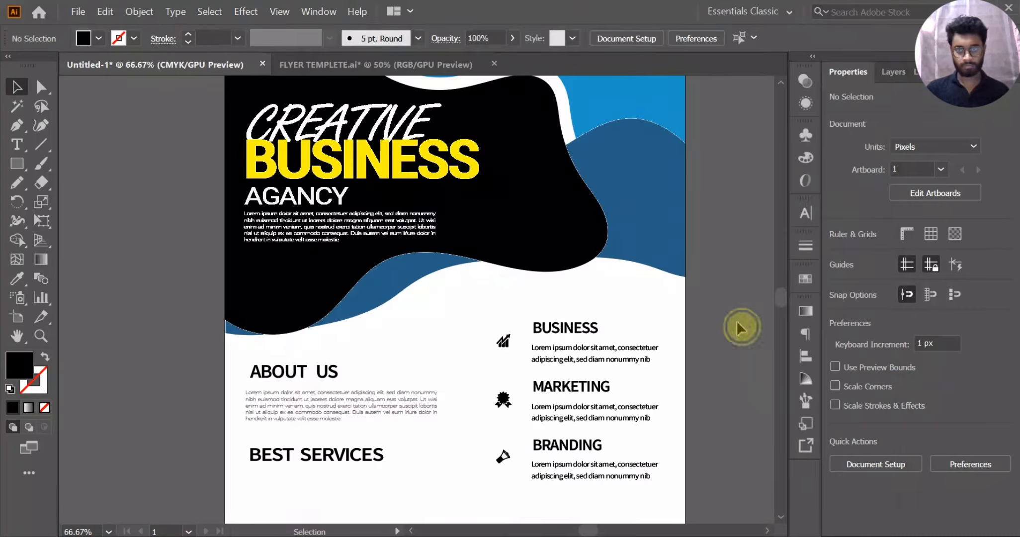
{"action": "scroll", "coordinate": [738, 328], "scroll_direction": "down", "scroll_amount": 1}
{"action": "left_click_drag", "start_coordinate": [738, 328], "coordinate": [689, 303]}
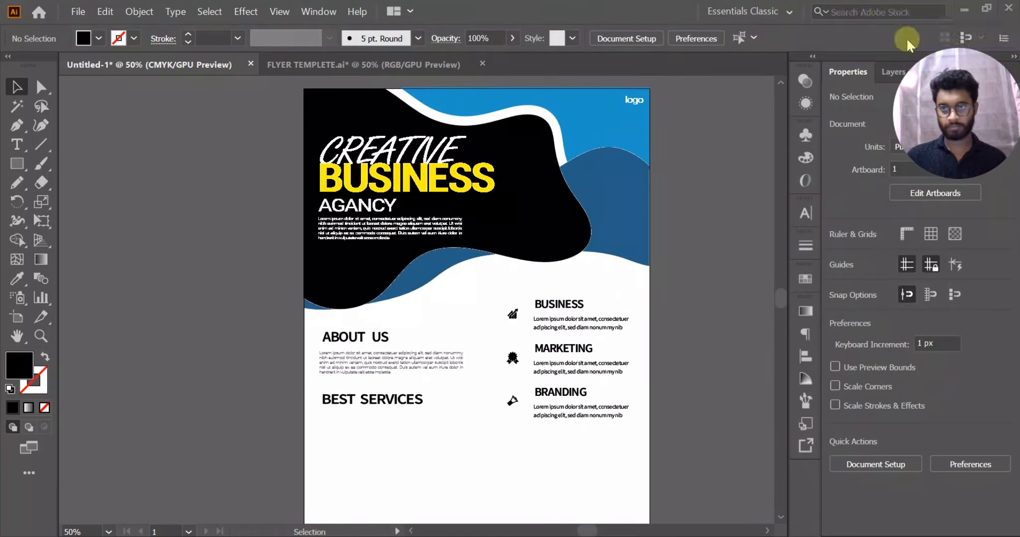
{"action": "left_click", "coordinate": [859, 29]}
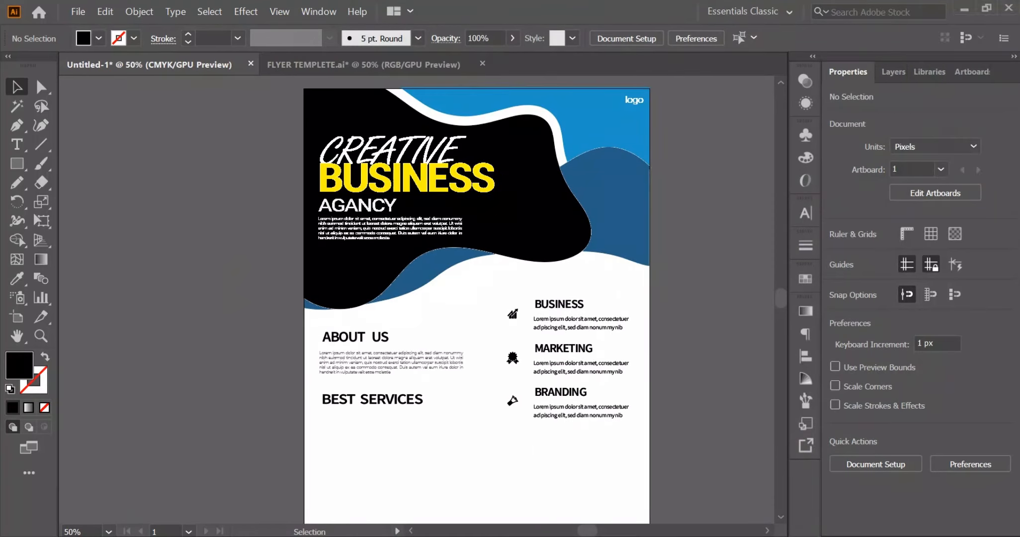
{"action": "left_click", "coordinate": [962, 29]}
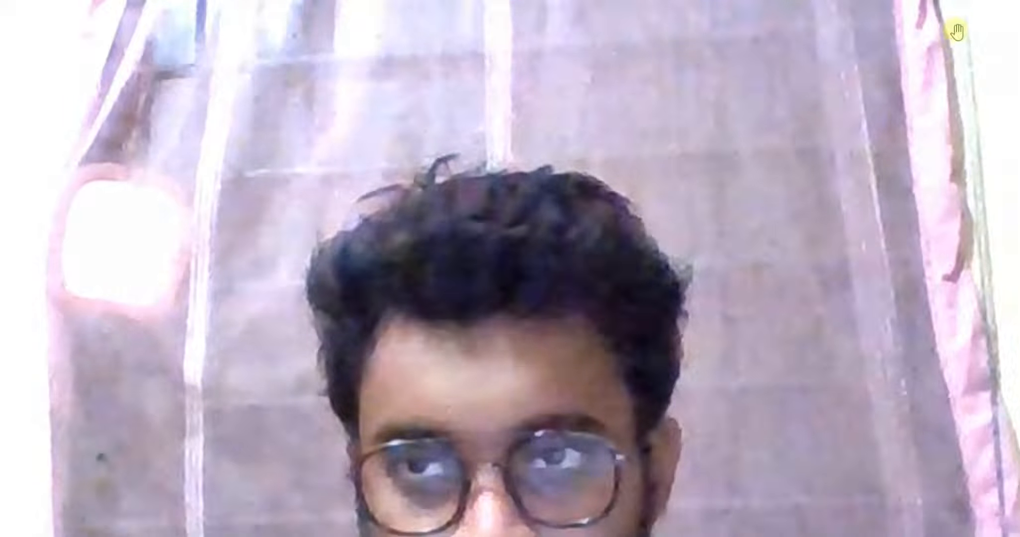
{"action": "left_click", "coordinate": [467, 18]}
{"action": "scroll", "coordinate": [688, 184], "scroll_direction": "down", "scroll_amount": 3}
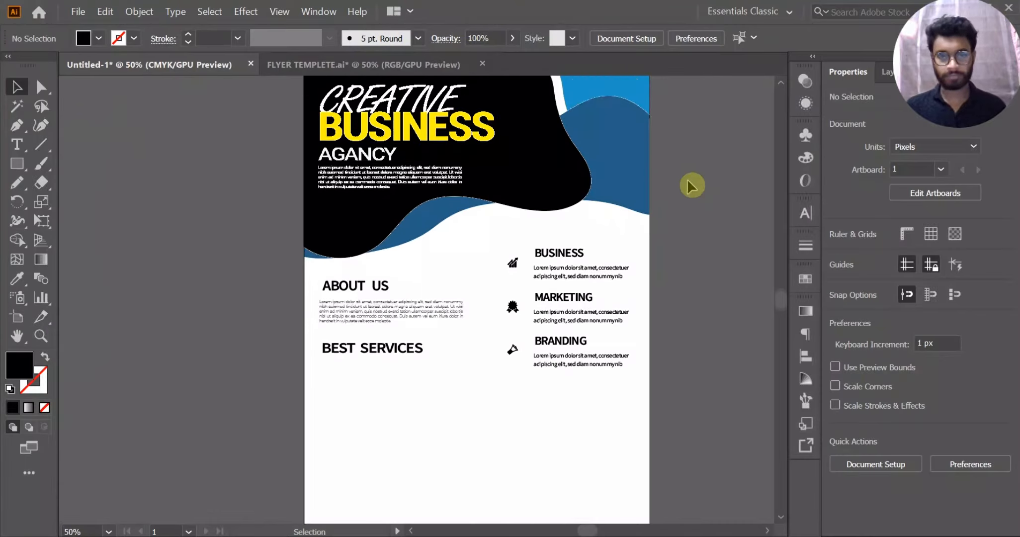
{"action": "scroll", "coordinate": [524, 262], "scroll_direction": "up", "scroll_amount": 1}
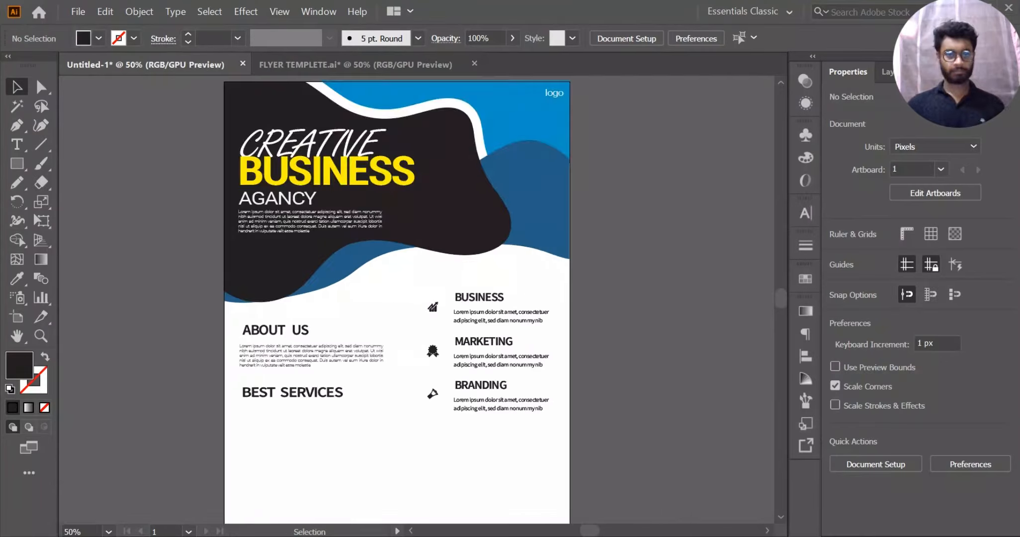
Apply AGANCY's text style to the BUSINESS, MARKETING and BRANDING service titles with the Eyedropper.
{"action": "scroll", "coordinate": [444, 325], "scroll_direction": "up", "scroll_amount": 1}
{"action": "scroll", "coordinate": [695, 416], "scroll_direction": "down", "scroll_amount": 3}
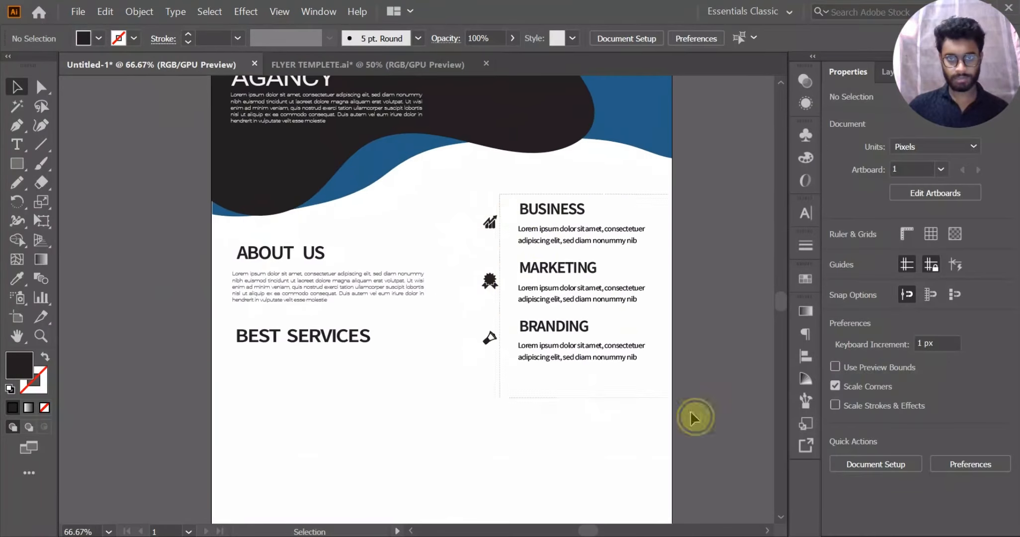
{"action": "left_click", "coordinate": [475, 193]}
{"action": "left_click_drag", "start_coordinate": [516, 190], "coordinate": [651, 388]}
{"action": "left_click", "coordinate": [169, 268]}
{"action": "left_click", "coordinate": [557, 211]}
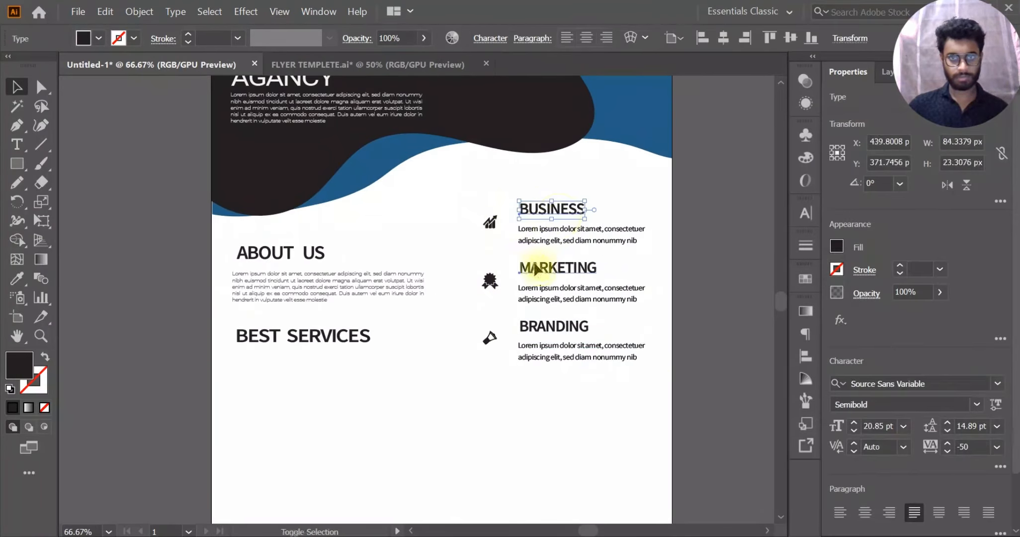
{"action": "scroll", "coordinate": [311, 126], "scroll_direction": "up", "scroll_amount": 1}
{"action": "left_click", "coordinate": [310, 127]}
Fill the three service titles with blue and set their font size to 25 pt.
{"action": "left_click", "coordinate": [837, 246]}
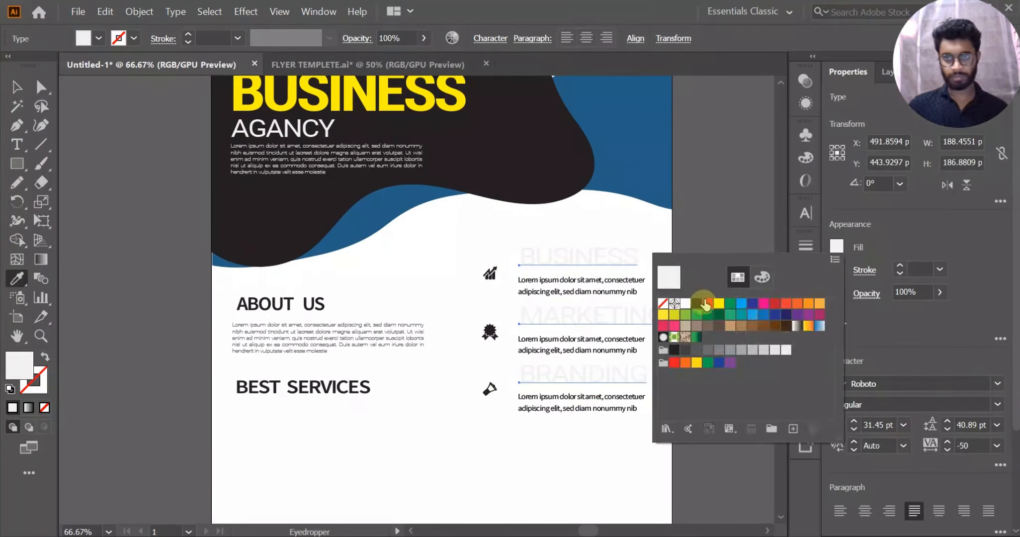
{"action": "left_click", "coordinate": [697, 303]}
{"action": "left_click", "coordinate": [753, 314]}
{"action": "left_click", "coordinate": [763, 315]}
{"action": "left_click", "coordinate": [90, 149]}
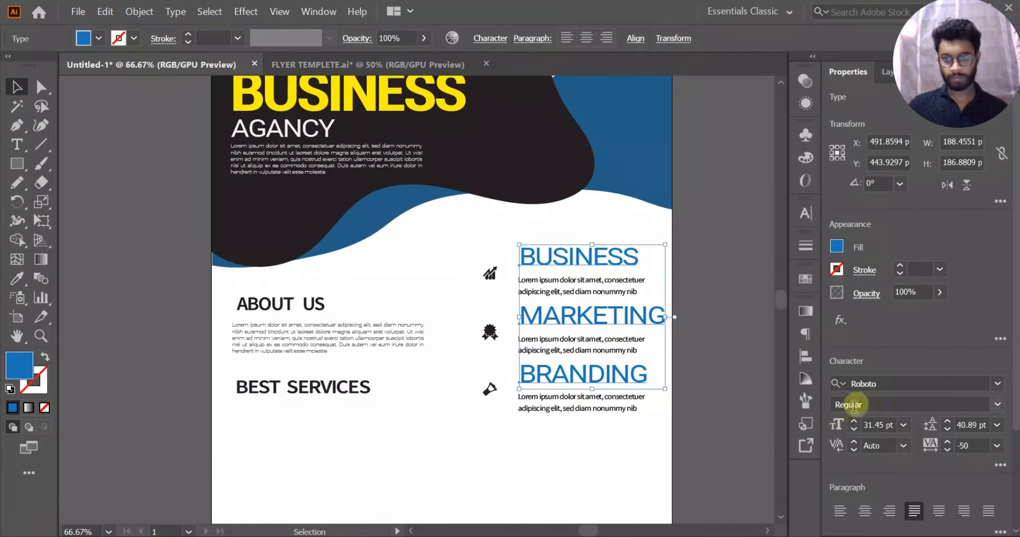
{"action": "left_click", "coordinate": [876, 425]}
{"action": "type", "text": "25"}
{"action": "key", "text": "Return"}
{"action": "left_click", "coordinate": [714, 359]}
Fill the chart icon with light blue and move it beside the BUSINESS title.
{"action": "scroll", "coordinate": [481, 267], "scroll_direction": "up", "scroll_amount": 3}
{"action": "left_click", "coordinate": [493, 278]}
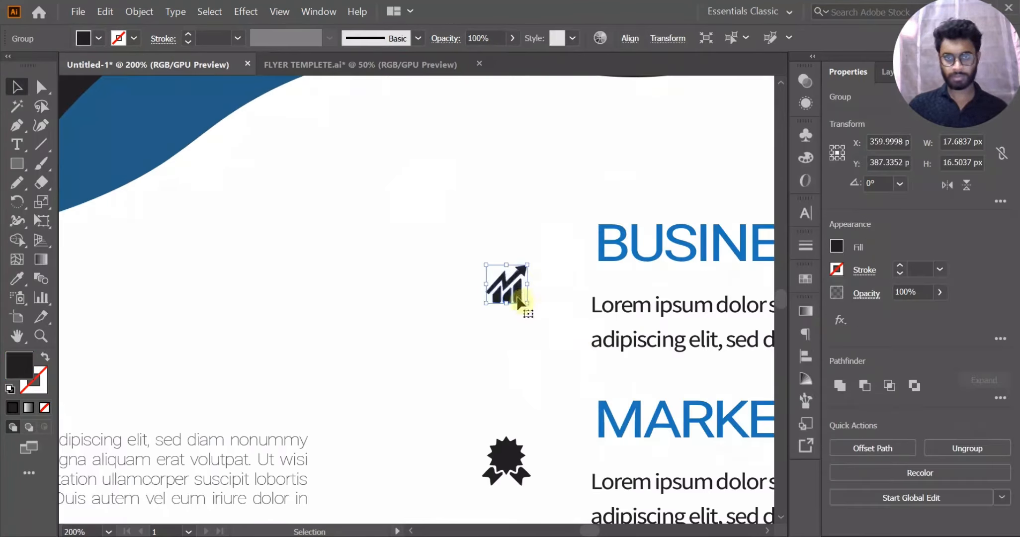
{"action": "left_click", "coordinate": [837, 246]}
{"action": "left_click", "coordinate": [752, 314]}
{"action": "left_click", "coordinate": [495, 356]}
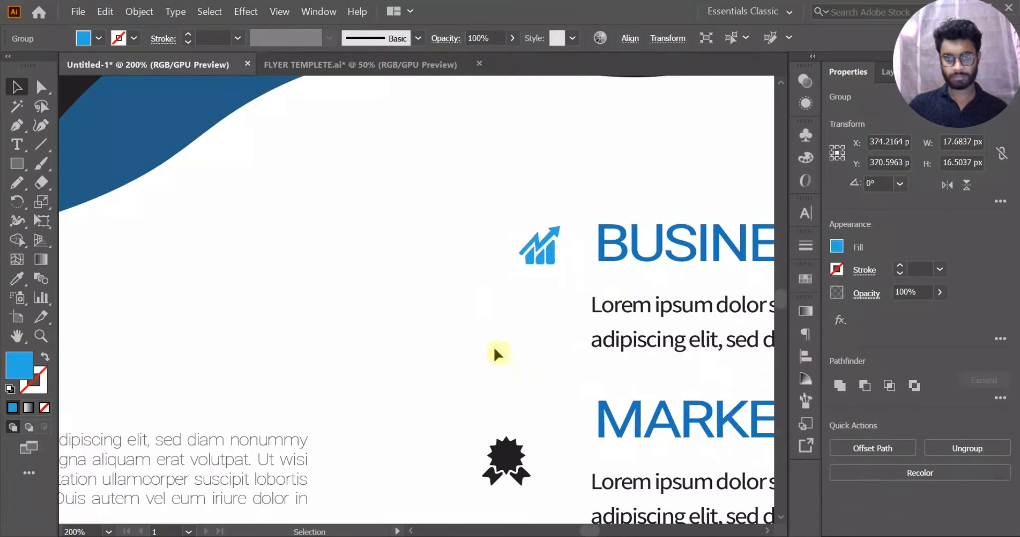
Move the badge icon beside the MARKETING title and match its fill to the chart icon's light blue.
{"action": "scroll", "coordinate": [494, 356], "scroll_direction": "down", "scroll_amount": 3}
{"action": "scroll", "coordinate": [510, 395], "scroll_direction": "up", "scroll_amount": 4}
{"action": "left_click", "coordinate": [449, 362]}
{"action": "left_click_drag", "start_coordinate": [504, 311], "coordinate": [511, 309]}
{"action": "left_click", "coordinate": [17, 278]}
{"action": "scroll", "coordinate": [490, 91], "scroll_direction": "up", "scroll_amount": 1}
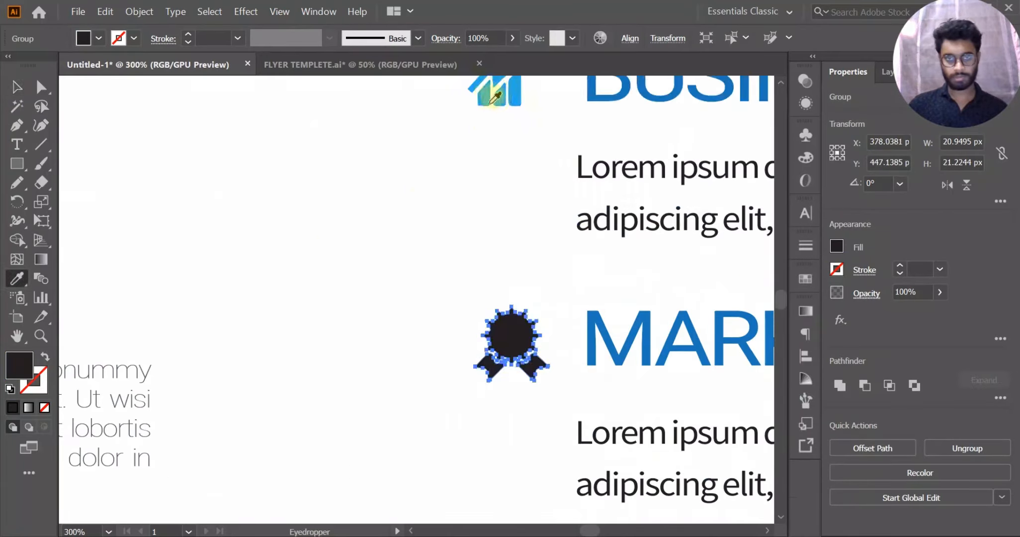
{"action": "left_click", "coordinate": [490, 91]}
{"action": "key", "text": "v"}
{"action": "left_click", "coordinate": [266, 253]}
Place the remaining black icon beside the BRANDING title and match its fill to the other icons' light blue.
{"action": "scroll", "coordinate": [266, 252], "scroll_direction": "down", "scroll_amount": 4}
{"action": "scroll", "coordinate": [410, 403], "scroll_direction": "up", "scroll_amount": 3}
{"action": "left_click_drag", "start_coordinate": [462, 352], "coordinate": [463, 352]}
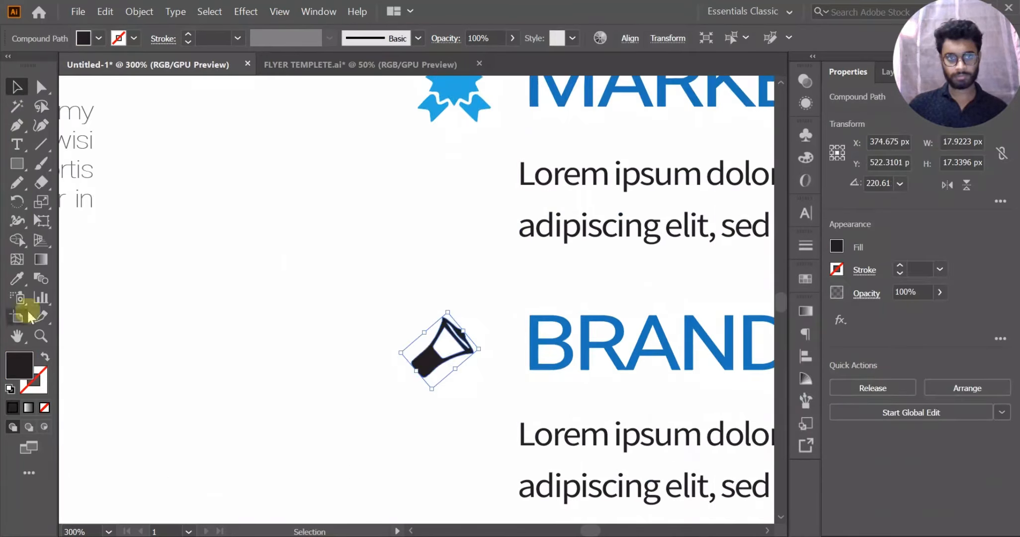
{"action": "left_click", "coordinate": [18, 87]}
{"action": "left_click", "coordinate": [259, 292]}
{"action": "scroll", "coordinate": [256, 289], "scroll_direction": "down", "scroll_amount": 2}
{"action": "scroll", "coordinate": [350, 322], "scroll_direction": "up", "scroll_amount": 3}
{"action": "left_click_drag", "start_coordinate": [332, 332], "coordinate": [347, 320]}
{"action": "scroll", "coordinate": [343, 358], "scroll_direction": "down", "scroll_amount": 3}
Match the three service descriptions to the header paragraph's Roboto Thin 7 pt text style and fill them with dark gray.
{"action": "left_click", "coordinate": [456, 384]}
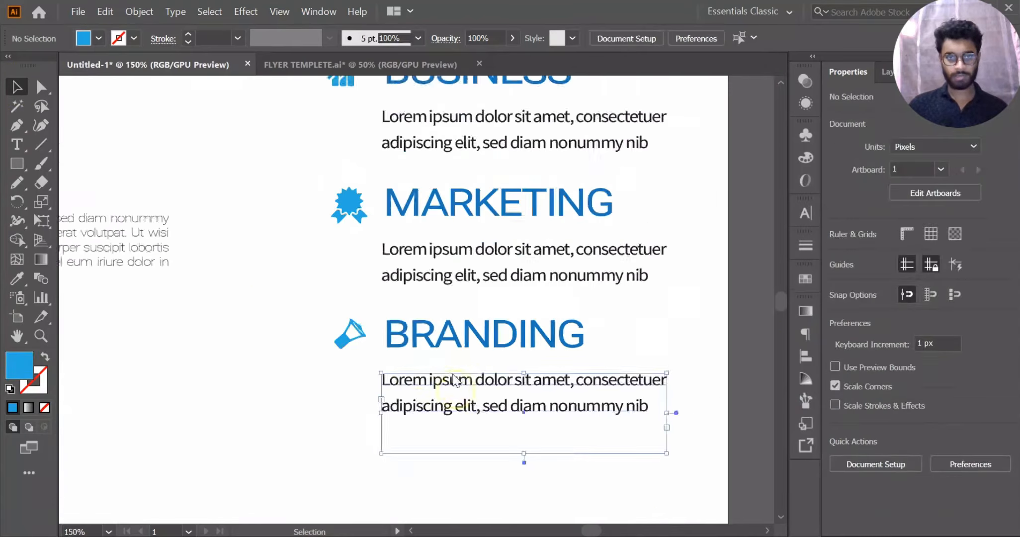
{"action": "scroll", "coordinate": [229, 179], "scroll_direction": "up", "scroll_amount": 3}
{"action": "left_click", "coordinate": [229, 113]}
{"action": "left_click", "coordinate": [18, 87]}
{"action": "left_click", "coordinate": [835, 246]}
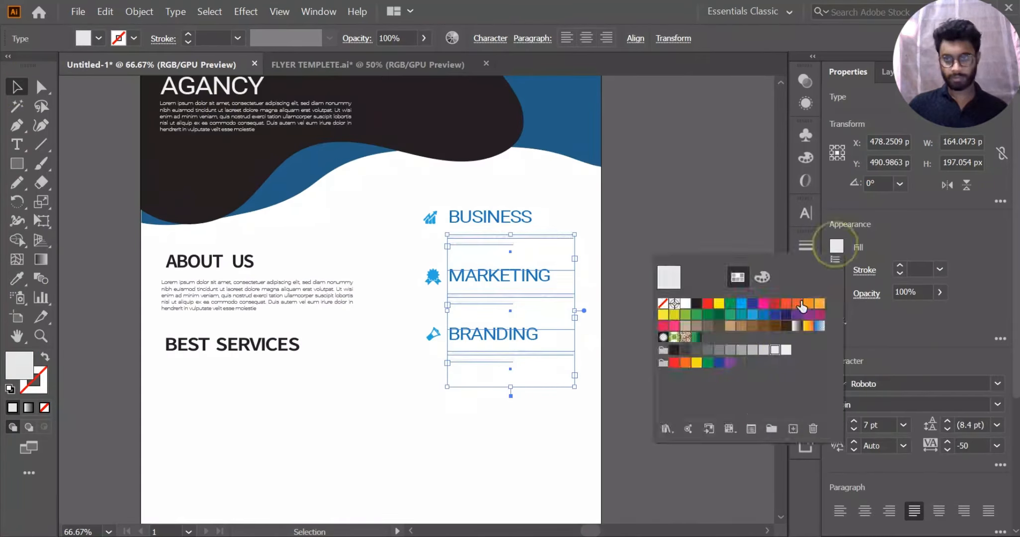
{"action": "left_click", "coordinate": [692, 354]}
{"action": "left_click", "coordinate": [692, 217]}
Apply the BUSINESS title's blue Roboto Regular style to the ABOUT US and BEST SERVICES headings with the Eyedropper.
{"action": "scroll", "coordinate": [211, 306], "scroll_direction": "up", "scroll_amount": 2}
{"action": "left_click", "coordinate": [209, 209]}
{"action": "left_click", "coordinate": [209, 391], "text": "shift"}
{"action": "left_click", "coordinate": [17, 278]}
{"action": "scroll", "coordinate": [158, 277], "scroll_direction": "down", "scroll_amount": 2}
{"action": "left_click", "coordinate": [461, 201]}
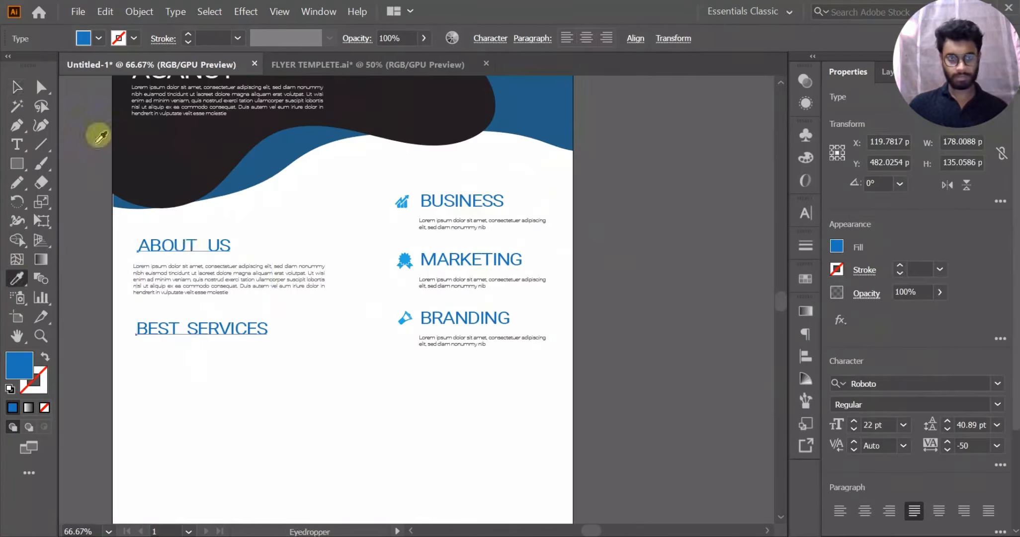
{"action": "left_click", "coordinate": [17, 87]}
Set the ABOUT US heading in a heavy bold Roboto weight.
{"action": "scroll", "coordinate": [128, 252], "scroll_direction": "up", "scroll_amount": 1}
{"action": "left_click", "coordinate": [187, 242]}
{"action": "left_click", "coordinate": [997, 404]}
{"action": "left_click", "coordinate": [895, 336]}
{"action": "left_click", "coordinate": [447, 308]}
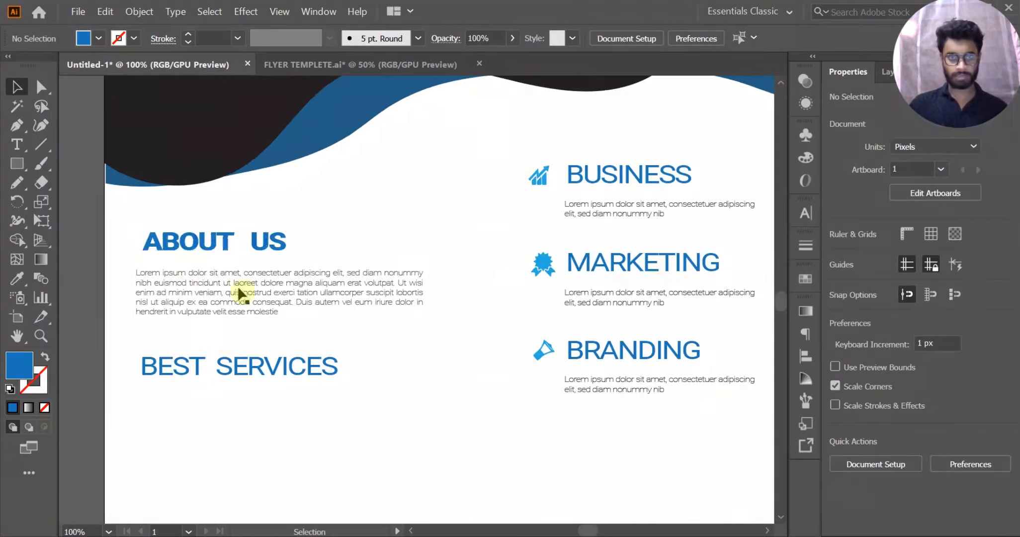
Move the three service blocks down the page and place the BEST SERVICES heading above them.
{"action": "scroll", "coordinate": [240, 288], "scroll_direction": "down", "scroll_amount": 1}
{"action": "left_click_drag", "start_coordinate": [417, 195], "coordinate": [585, 410]}
{"action": "left_click_drag", "start_coordinate": [514, 212], "coordinate": [482, 330]}
{"action": "left_click", "coordinate": [355, 336]}
{"action": "left_click_drag", "start_coordinate": [271, 338], "coordinate": [504, 240]}
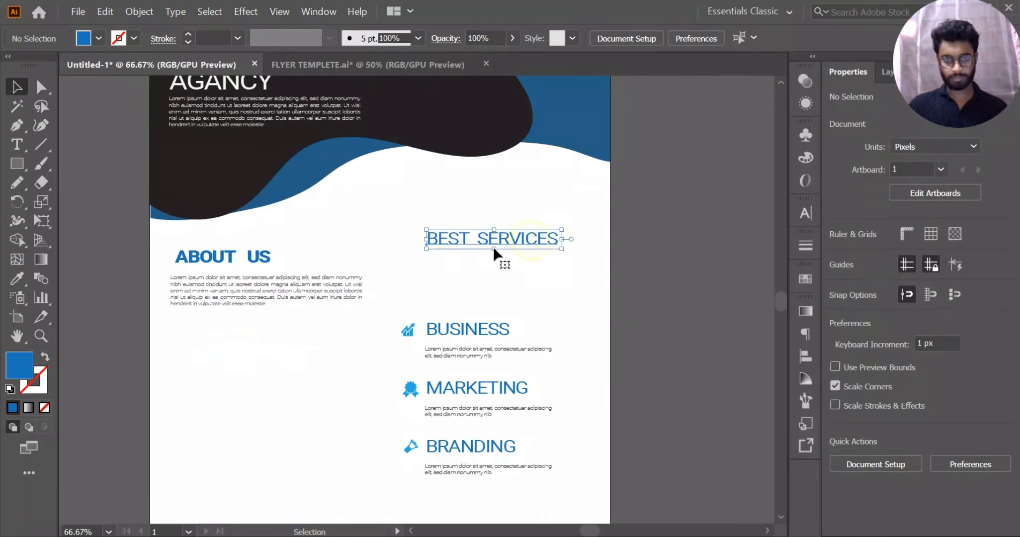
Duplicate the ABOUT US paragraph and place the copy under the BEST SERVICES heading.
{"action": "left_click_drag", "start_coordinate": [302, 291], "coordinate": [546, 292]}
{"action": "mouse_move", "coordinate": [463, 291]}
{"action": "left_mouse_down"}
{"action": "mouse_move", "coordinate": [474, 267]}
{"action": "mouse_move", "coordinate": [466, 276]}
{"action": "left_mouse_up"}
{"action": "left_click", "coordinate": [470, 256]}
{"action": "scroll", "coordinate": [468, 234], "scroll_direction": "up", "scroll_amount": 2}
{"action": "left_click", "coordinate": [453, 327]}
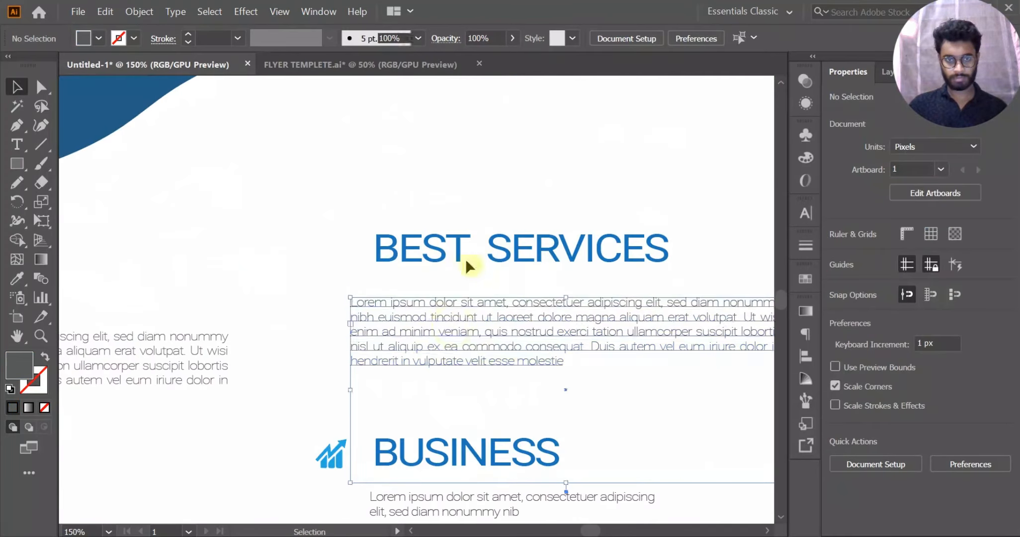
Set the BEST SERVICES heading in the same heavy bold weight as ABOUT US, near the left edge of its paragraph.
{"action": "left_click", "coordinate": [520, 253]}
{"action": "left_click", "coordinate": [997, 404]}
{"action": "left_click", "coordinate": [872, 334]}
{"action": "scroll", "coordinate": [517, 234], "scroll_direction": "down", "scroll_amount": 3}
{"action": "left_click", "coordinate": [433, 282]}
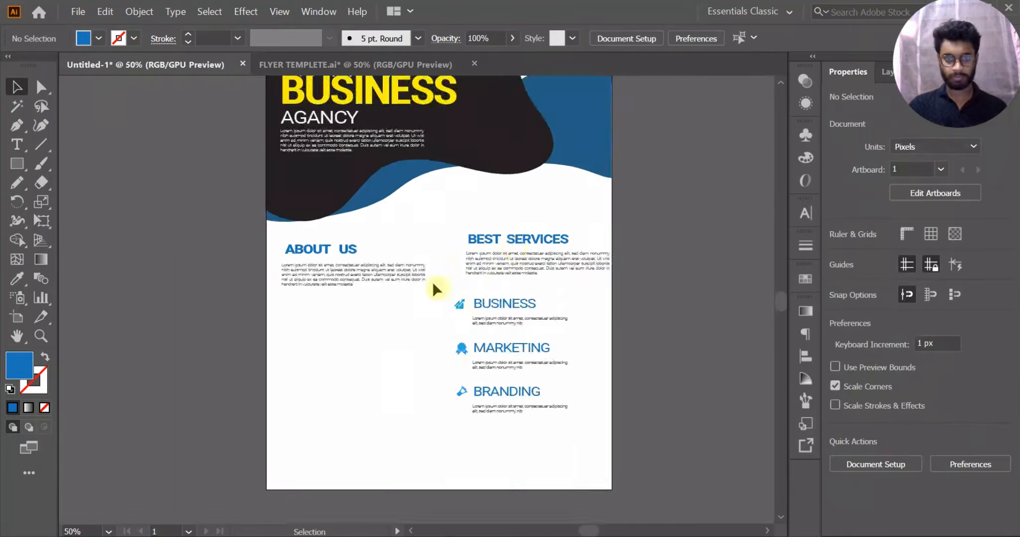
Reposition the three service blocks beneath the BEST SERVICES paragraph, slightly indented from its left edge.
{"action": "scroll", "coordinate": [433, 281], "scroll_direction": "up", "scroll_amount": 1}
{"action": "left_click_drag", "start_coordinate": [433, 288], "coordinate": [565, 472]}
{"action": "mouse_move", "coordinate": [540, 292]}
{"action": "left_mouse_down"}
{"action": "mouse_move", "coordinate": [546, 312]}
{"action": "mouse_move", "coordinate": [546, 294]}
{"action": "mouse_move", "coordinate": [543, 303]}
{"action": "left_mouse_up"}
{"action": "left_click", "coordinate": [701, 309]}
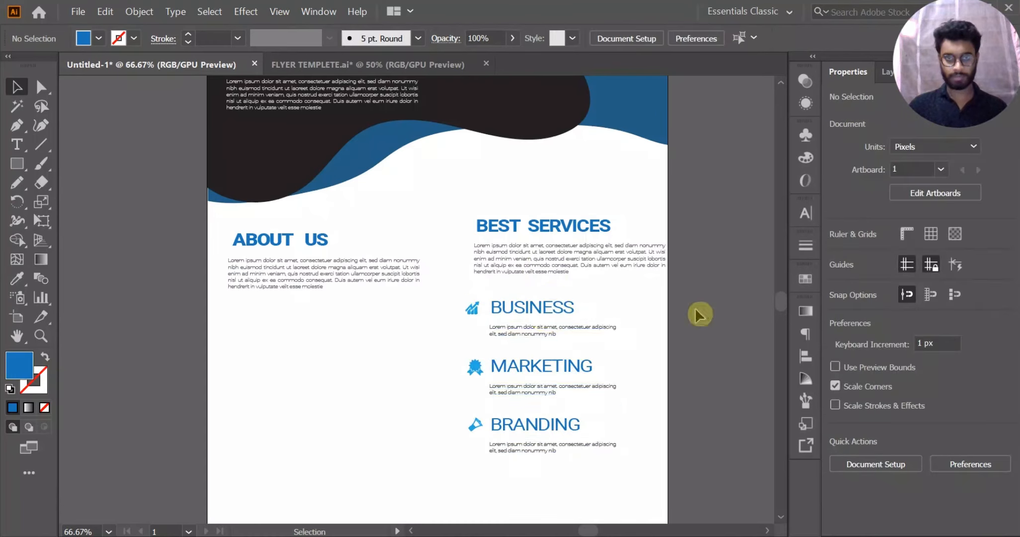
{"action": "scroll", "coordinate": [696, 309], "scroll_direction": "down", "scroll_amount": 1}
{"action": "scroll", "coordinate": [514, 307], "scroll_direction": "up", "scroll_amount": 2}
{"action": "scroll", "coordinate": [509, 320], "scroll_direction": "down", "scroll_amount": 2}
{"action": "scroll", "coordinate": [531, 307], "scroll_direction": "up", "scroll_amount": 3}
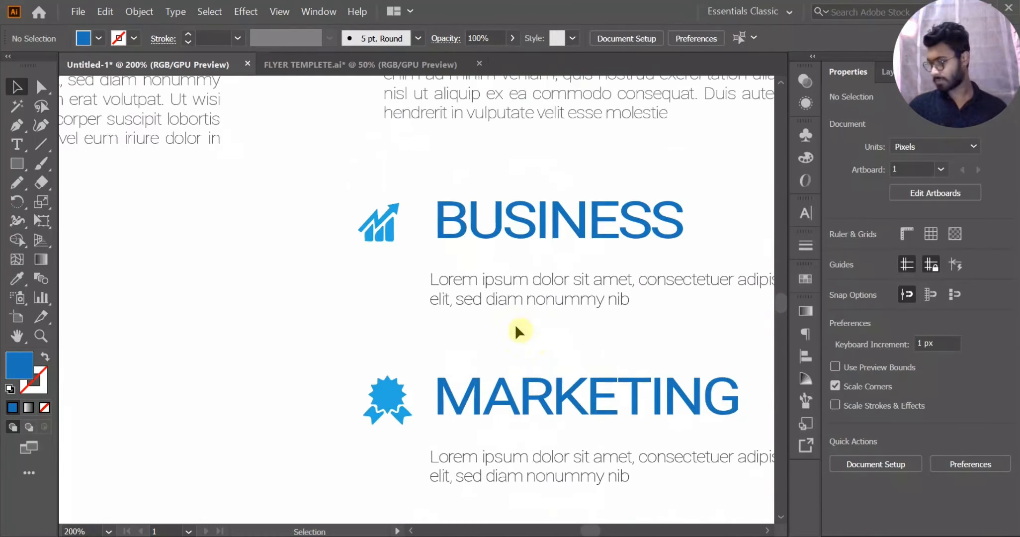
{"action": "scroll", "coordinate": [519, 344], "scroll_direction": "down", "scroll_amount": 1}
{"action": "scroll", "coordinate": [507, 261], "scroll_direction": "up", "scroll_amount": 2}
{"action": "scroll", "coordinate": [508, 261], "scroll_direction": "down", "scroll_amount": 5}
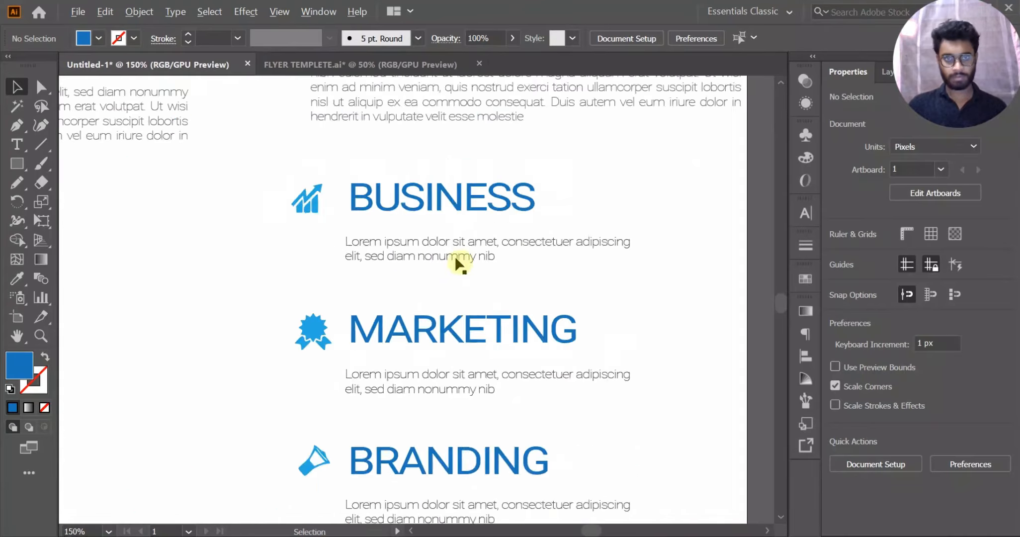
{"action": "scroll", "coordinate": [471, 278], "scroll_direction": "up", "scroll_amount": 2}
{"action": "left_click_drag", "start_coordinate": [490, 256], "coordinate": [493, 282]}
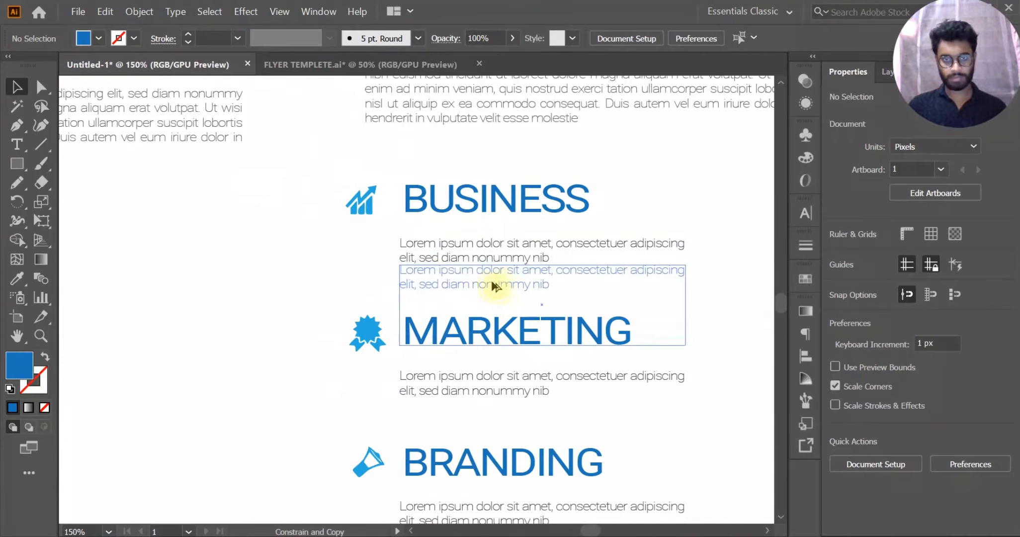
{"action": "left_click_drag", "start_coordinate": [526, 311], "coordinate": [527, 312]}
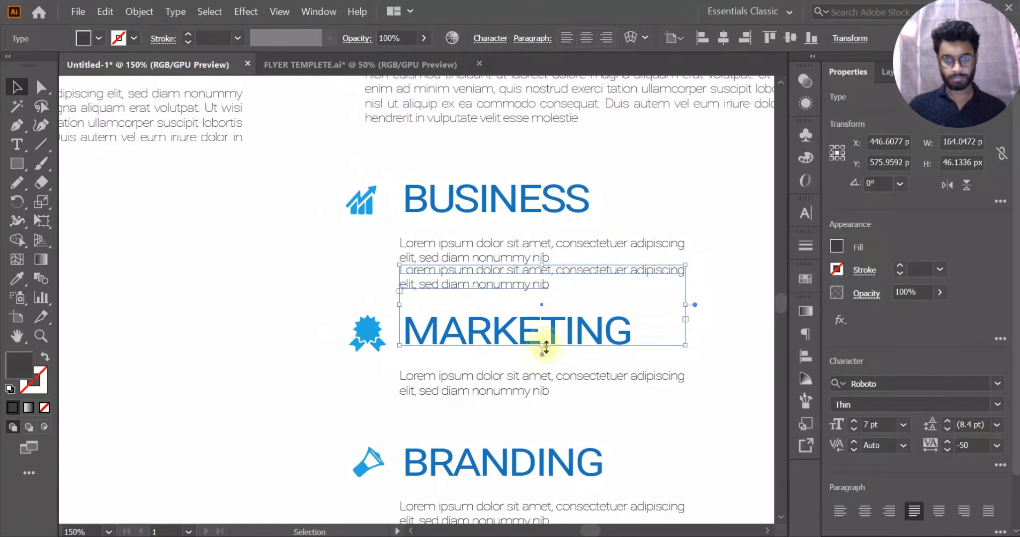
{"action": "left_click", "coordinate": [505, 243]}
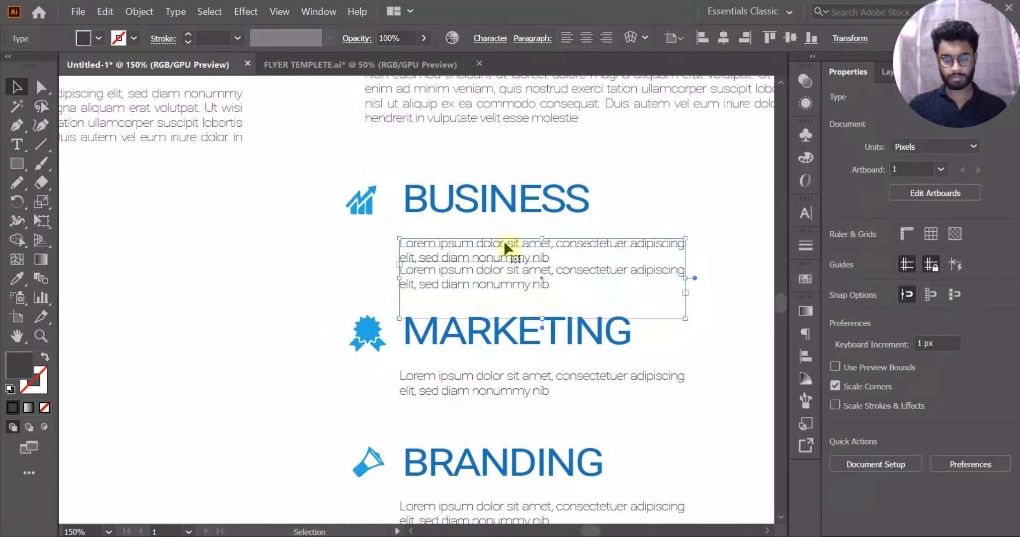
{"action": "left_click", "coordinate": [526, 307]}
{"action": "left_click", "coordinate": [527, 285]}
{"action": "left_click", "coordinate": [525, 283]}
{"action": "key", "text": "Delete"}
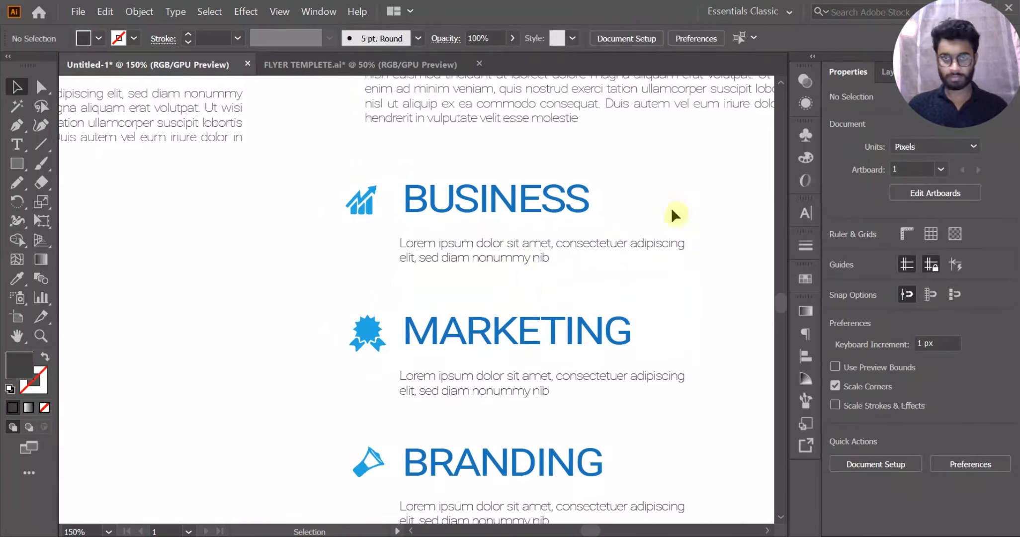
Nudge the three service blocks with their icons slightly down, leaving the BEST SERVICES paragraph out of the selection.
{"action": "scroll", "coordinate": [659, 210], "scroll_direction": "down", "scroll_amount": 2}
{"action": "left_click_drag", "start_coordinate": [453, 309], "coordinate": [478, 323]}
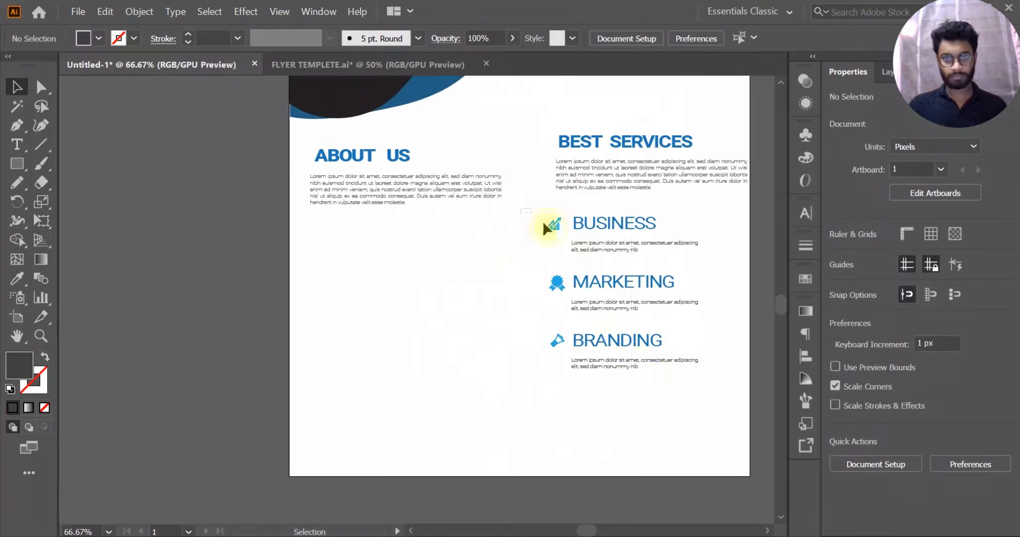
{"action": "left_click_drag", "start_coordinate": [544, 228], "coordinate": [655, 382]}
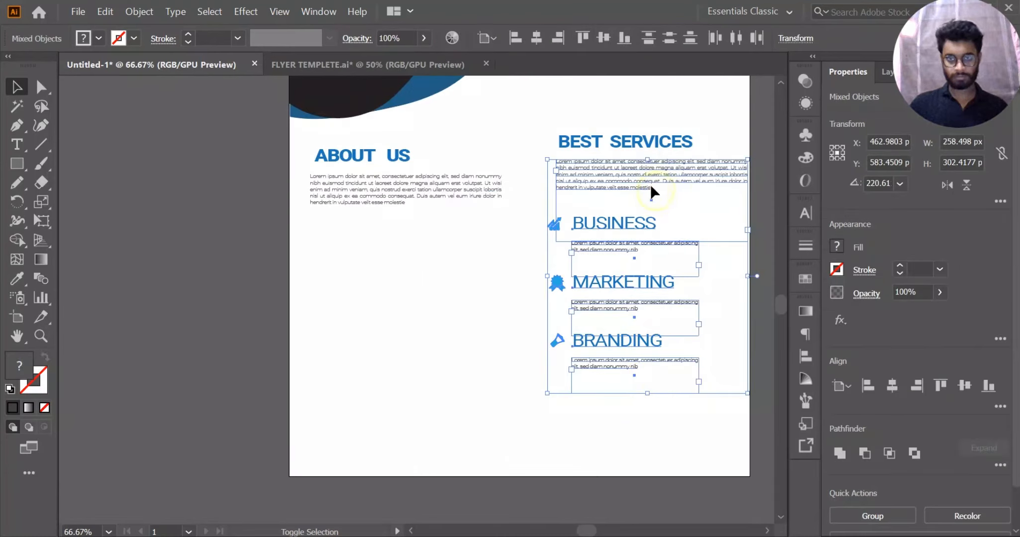
{"action": "left_click", "coordinate": [616, 174], "text": "shift"}
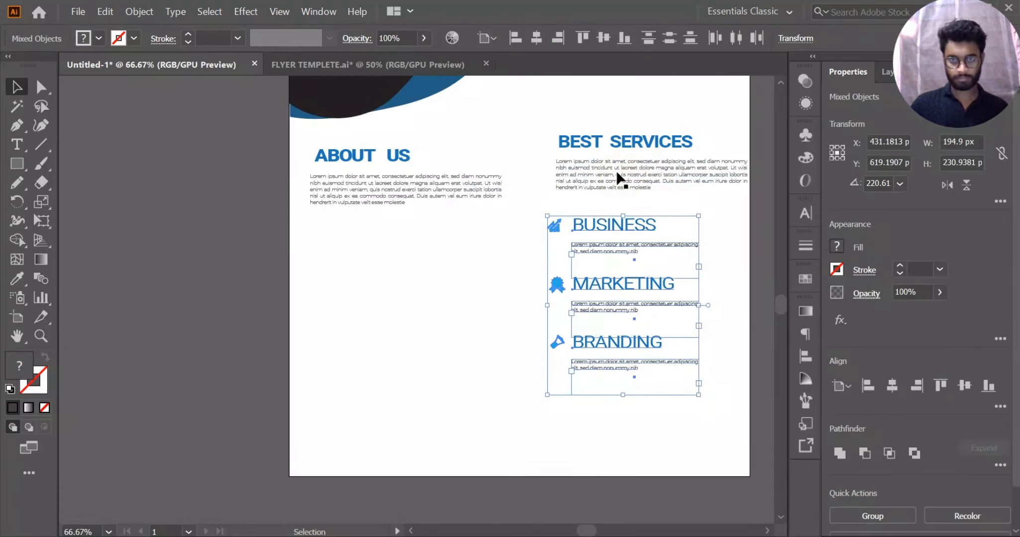
{"action": "key", "text": "Down"}
{"action": "key", "text": "Down"}
{"action": "key", "text": "Down"}
{"action": "left_click", "coordinate": [378, 247]}
{"action": "scroll", "coordinate": [353, 256], "scroll_direction": "down", "scroll_amount": 1}
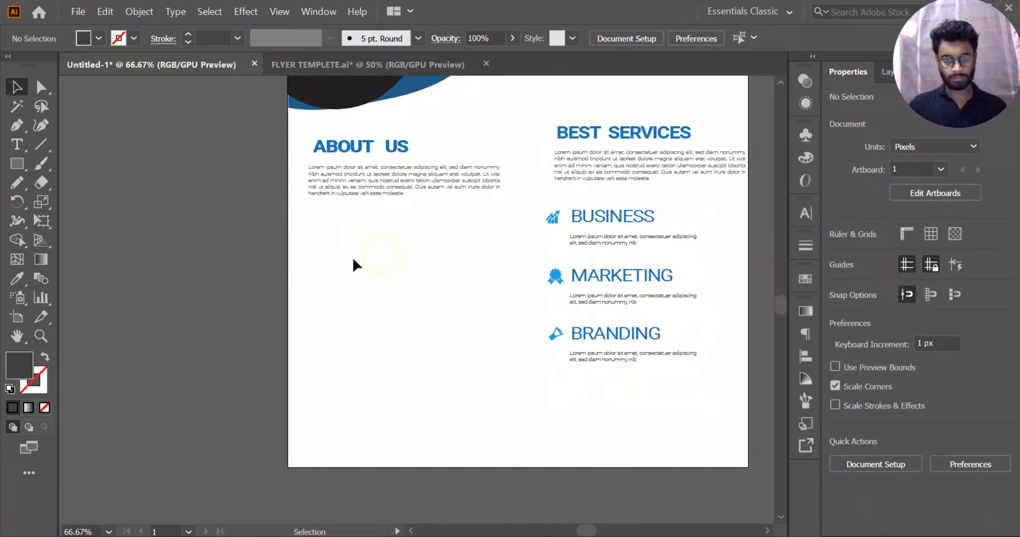
Copy the Contact us block from FLYER TEMPLETE.ai and paste it under the ABOUT US section in the Untitled-1 document.
{"action": "left_click", "coordinate": [360, 69]}
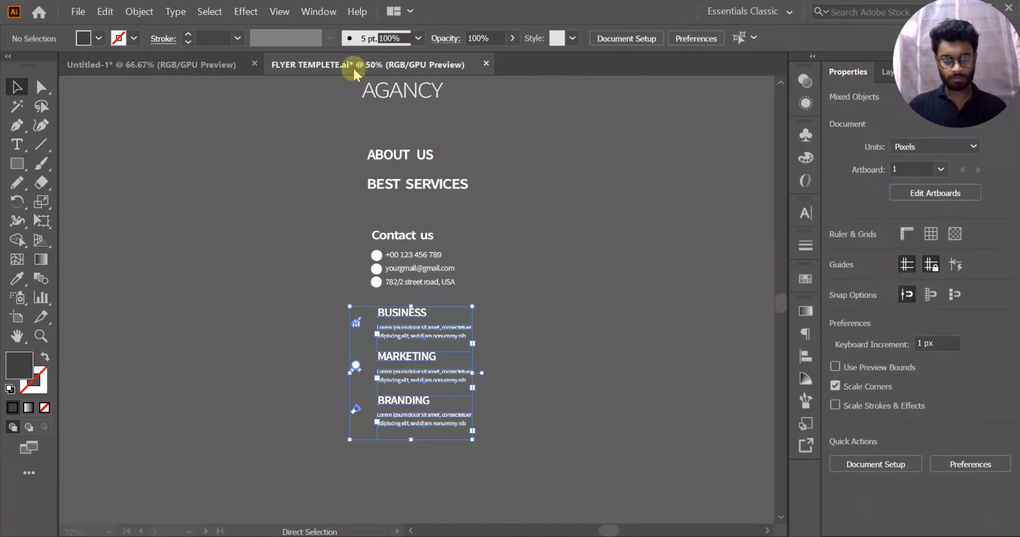
{"action": "left_click", "coordinate": [354, 205]}
{"action": "scroll", "coordinate": [348, 240], "scroll_direction": "up", "scroll_amount": 1}
{"action": "left_click_drag", "start_coordinate": [491, 339], "coordinate": [505, 313]}
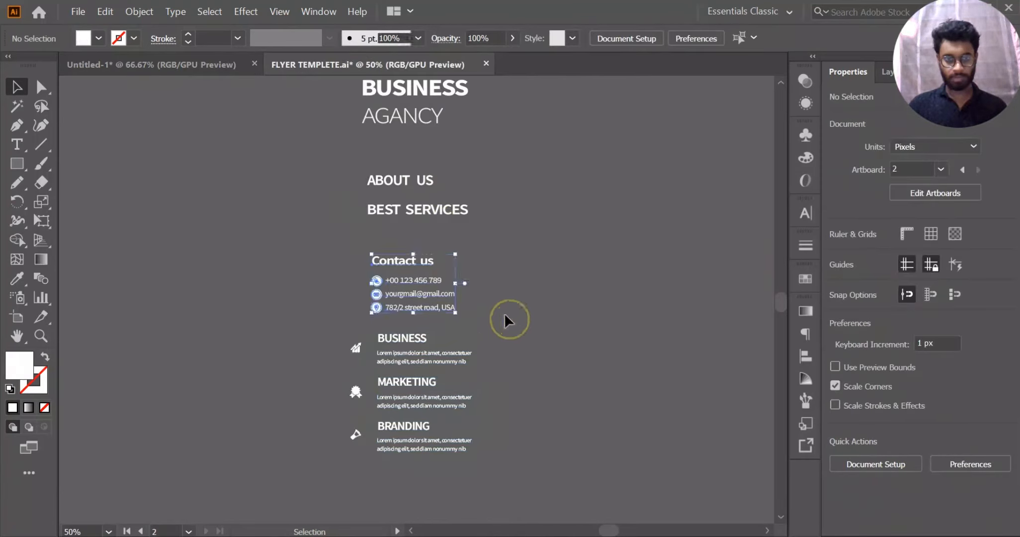
{"action": "key", "text": "ctrl+c"}
{"action": "left_click", "coordinate": [185, 63]}
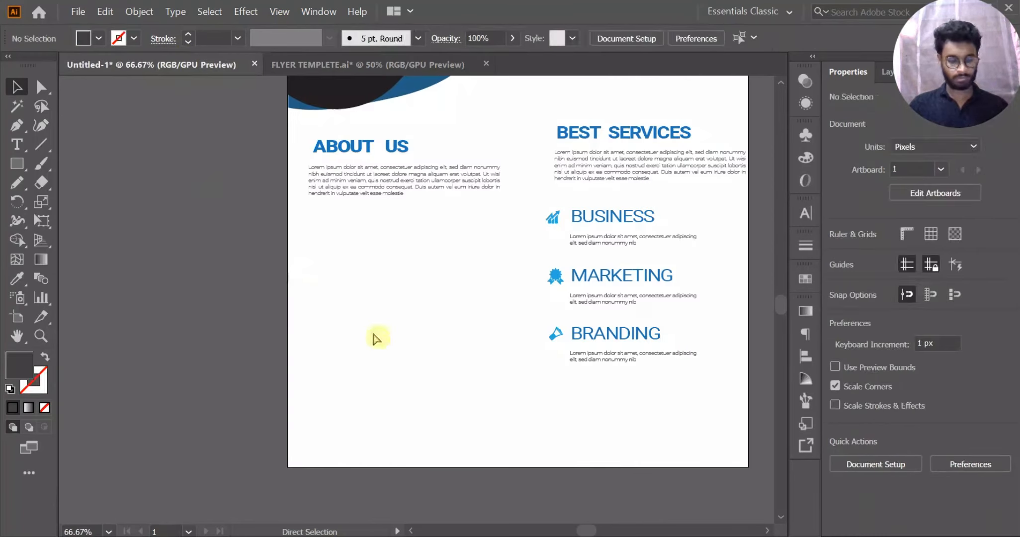
{"action": "key", "text": "ctrl+v"}
Fill the pasted Contact us block with the black wave's colour using the Eyedropper.
{"action": "left_click", "coordinate": [333, 81]}
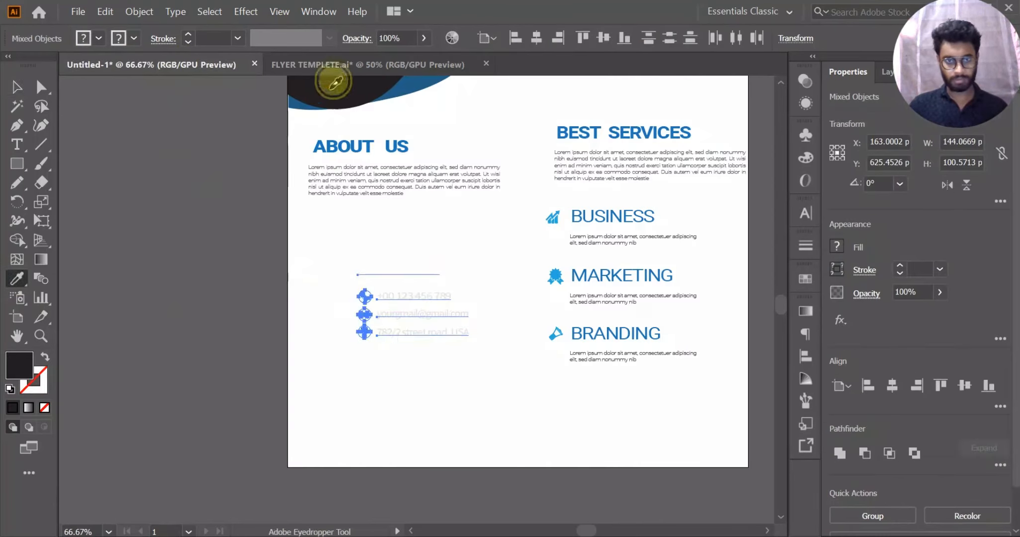
{"action": "left_click", "coordinate": [17, 87]}
{"action": "left_click", "coordinate": [74, 150]}
{"action": "scroll", "coordinate": [383, 297], "scroll_direction": "up", "scroll_amount": 3}
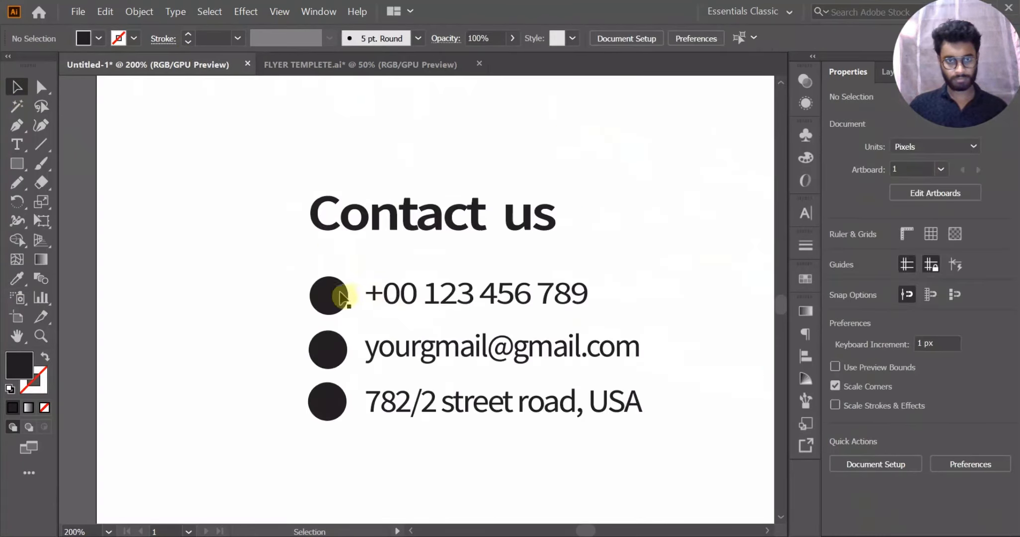
Fill the circle beside the phone number with light blue and send it behind the phone icon.
{"action": "left_click", "coordinate": [257, 353]}
{"action": "right_click", "coordinate": [325, 294]}
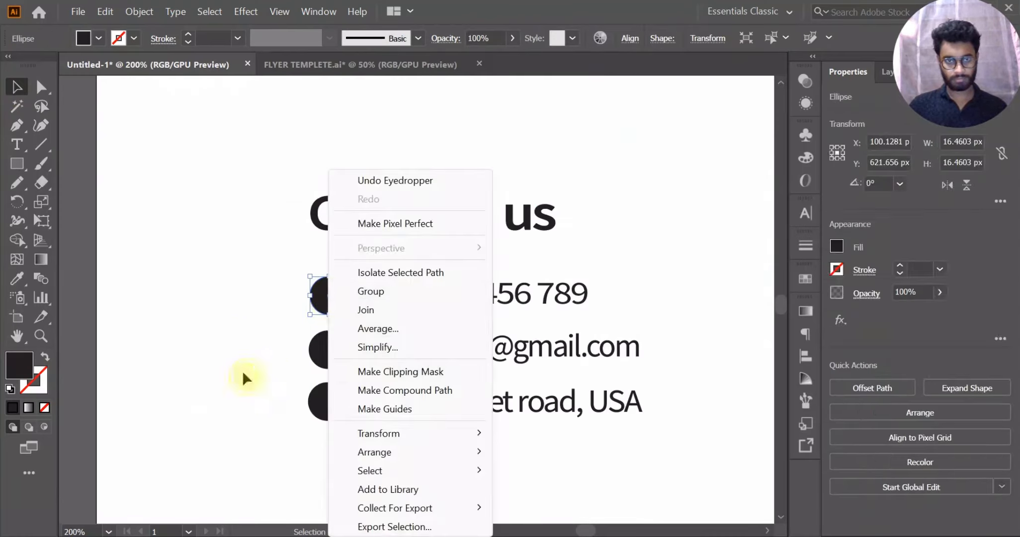
{"action": "left_click", "coordinate": [243, 379]}
{"action": "left_click", "coordinate": [351, 304]}
{"action": "left_click", "coordinate": [836, 246]}
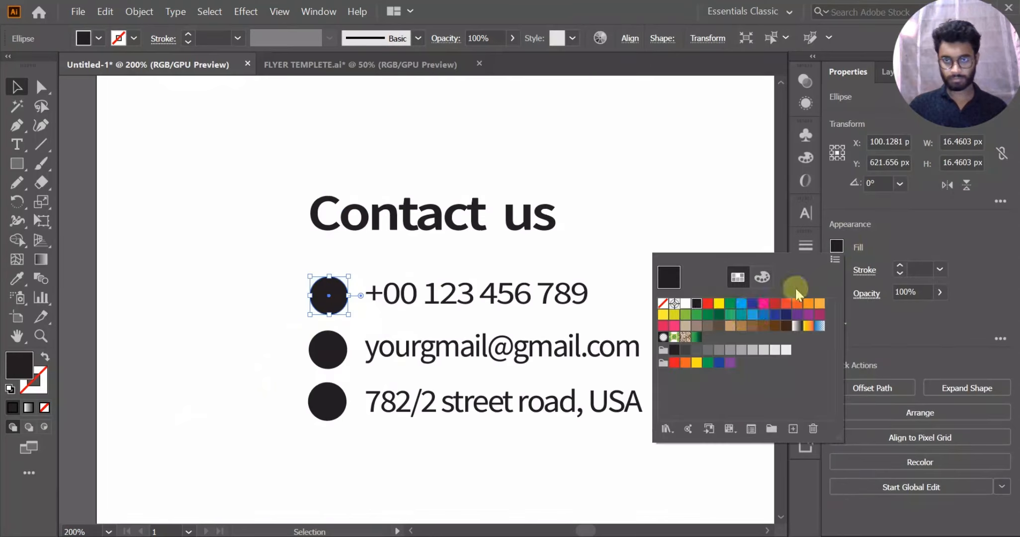
{"action": "key", "text": "Escape"}
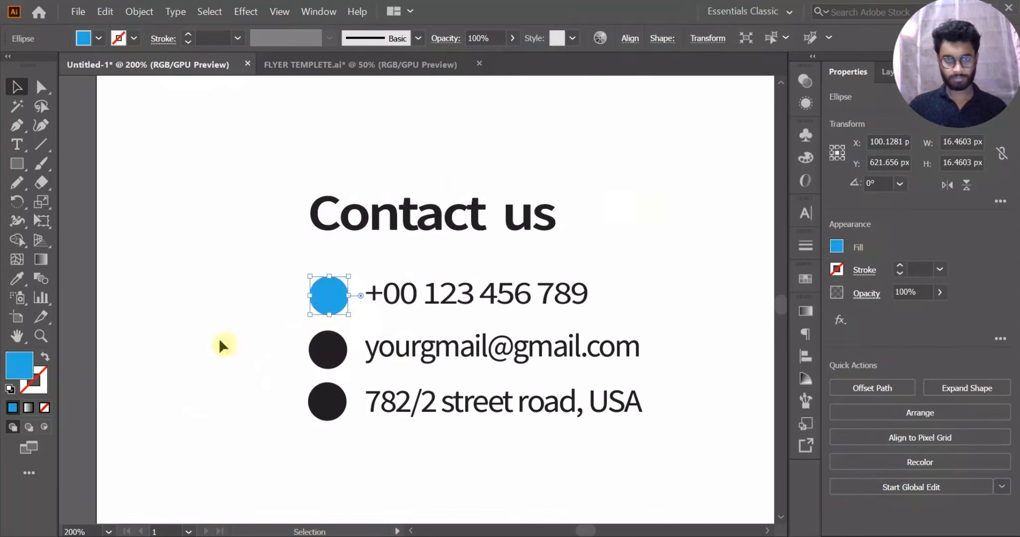
{"action": "right_click", "coordinate": [284, 329]}
{"action": "left_click", "coordinate": [489, 506]}
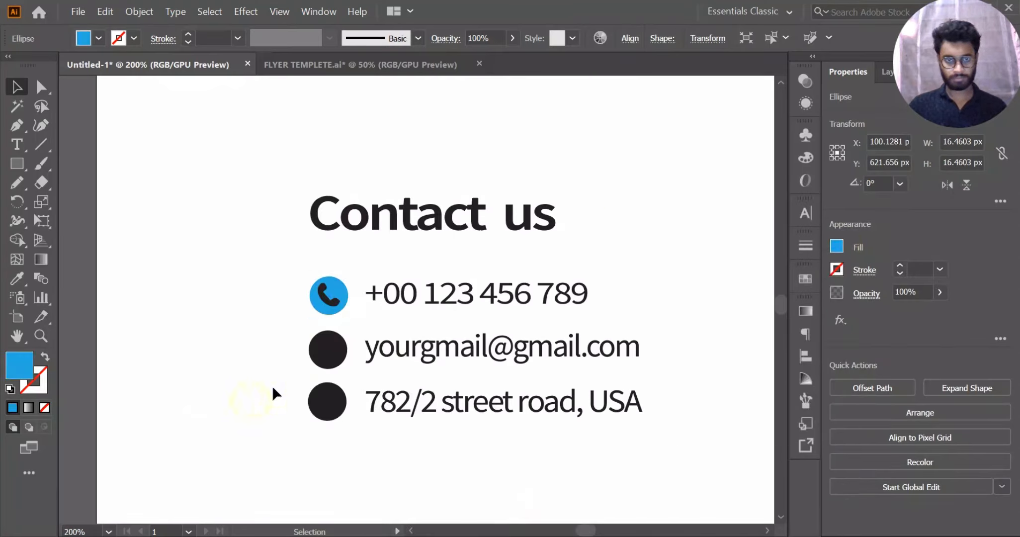
{"action": "left_click", "coordinate": [274, 387]}
Match the e-mail and address circles to the phone circle's light blue and send them behind their icons.
{"action": "left_click", "coordinate": [335, 359]}
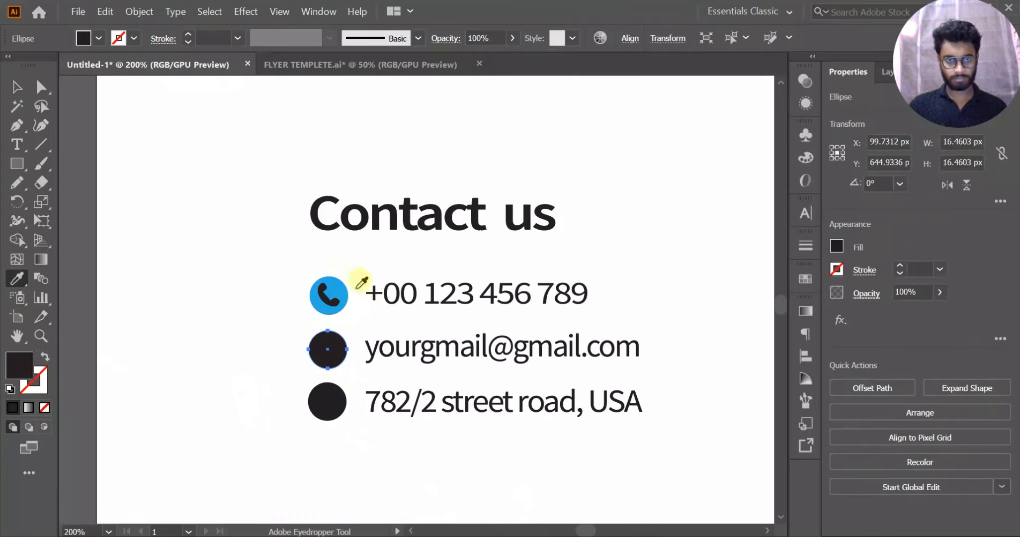
{"action": "left_click", "coordinate": [334, 416]}
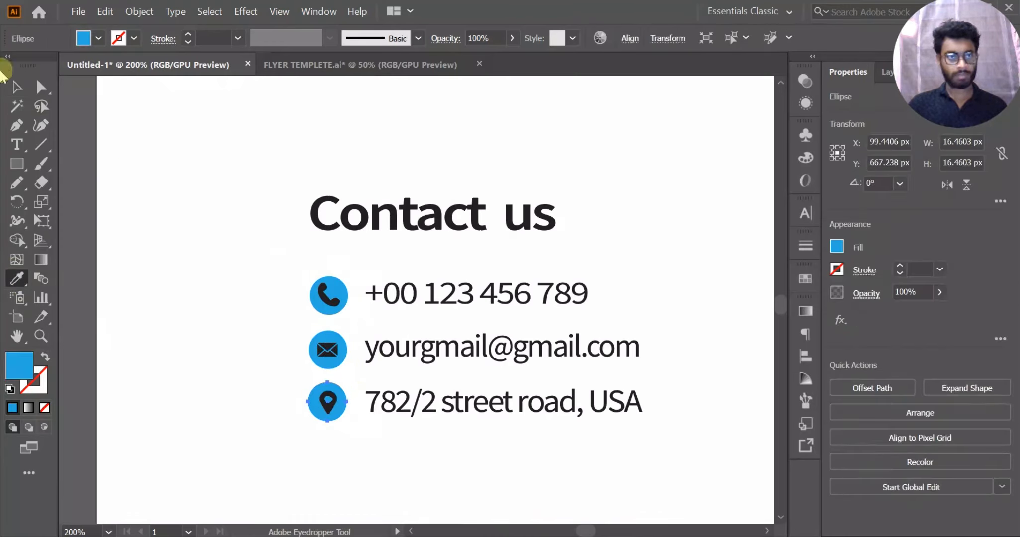
{"action": "left_click", "coordinate": [134, 173]}
Fill the phone and envelope icons with light gray.
{"action": "left_click", "coordinate": [328, 295]}
{"action": "left_click", "coordinate": [326, 349], "text": "shift"}
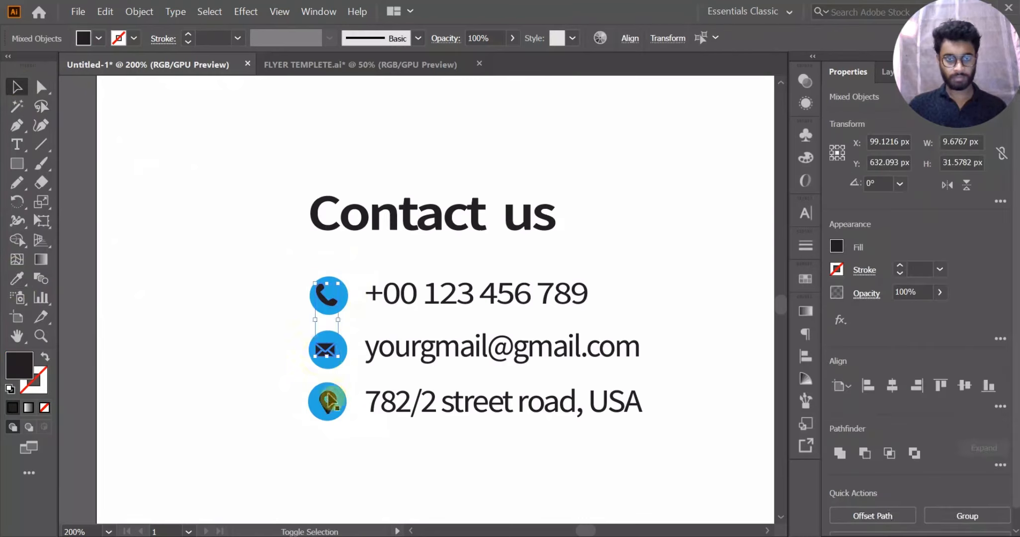
{"action": "left_click", "coordinate": [837, 245]}
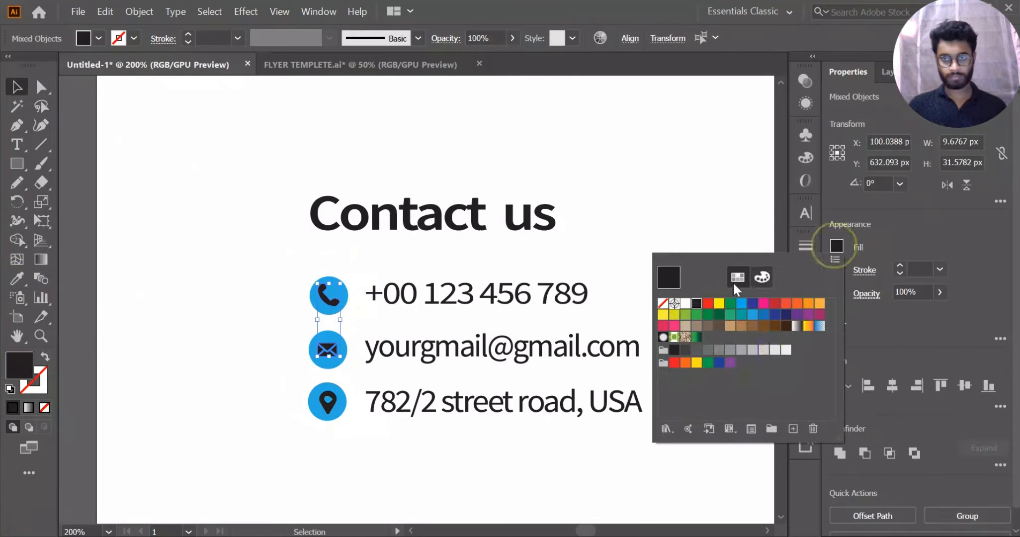
{"action": "left_click", "coordinate": [224, 225]}
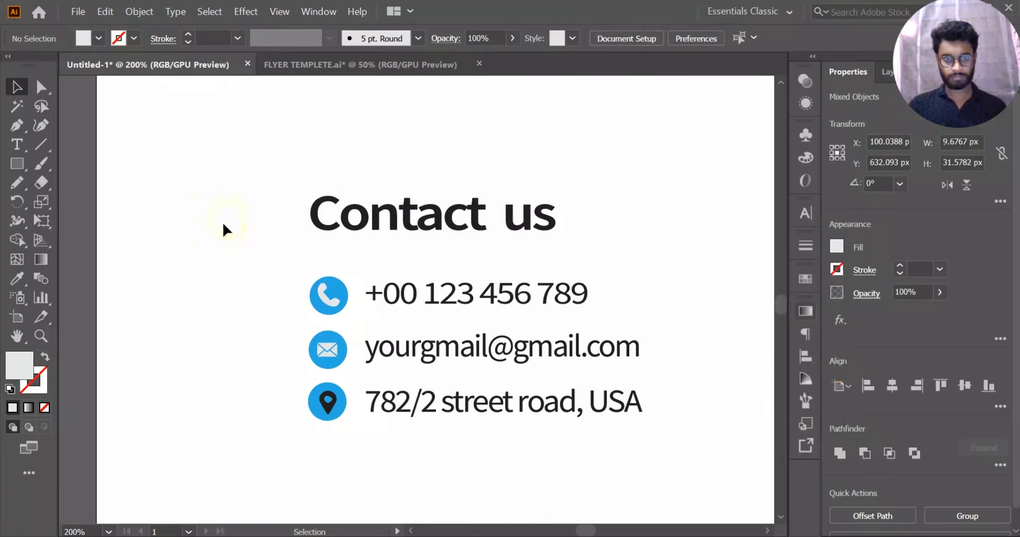
Fill the location pin icon with white.
{"action": "left_click", "coordinate": [330, 408]}
{"action": "left_click", "coordinate": [837, 247]}
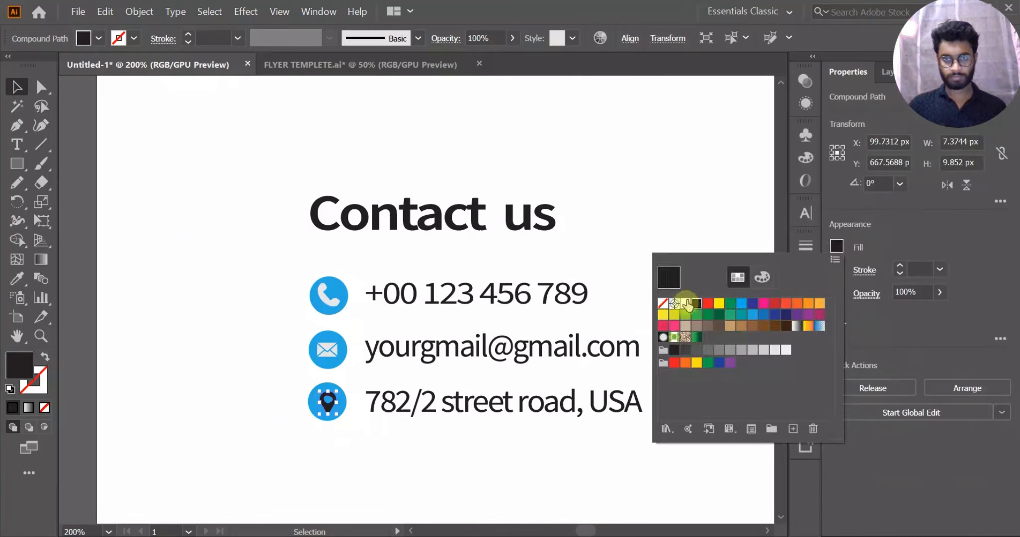
{"action": "left_click", "coordinate": [685, 304]}
{"action": "left_click", "coordinate": [248, 319]}
Fill the phone and envelope icons with white to match the location pin.
{"action": "left_click", "coordinate": [335, 353]}
{"action": "left_click", "coordinate": [336, 309], "text": "shift"}
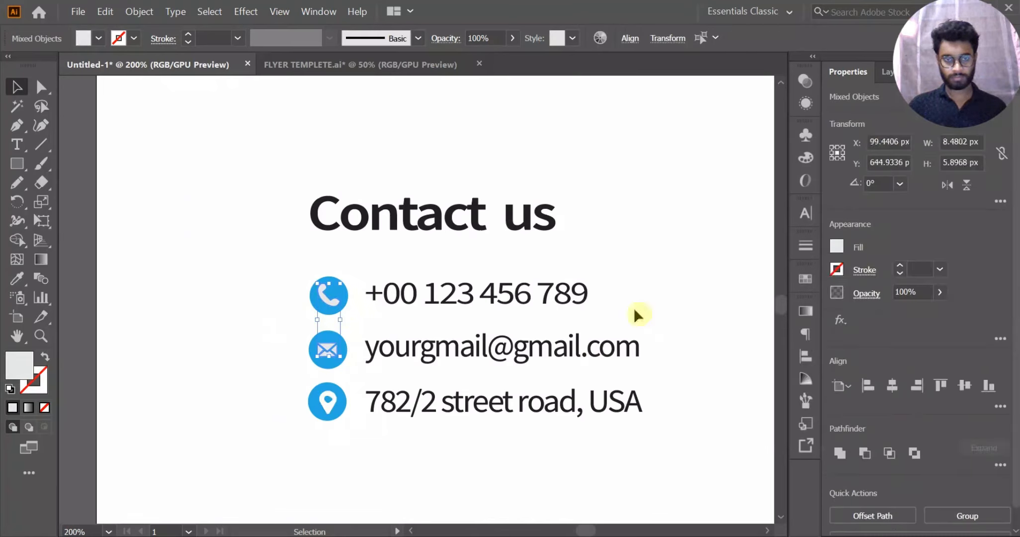
{"action": "left_click", "coordinate": [837, 246]}
{"action": "left_click", "coordinate": [685, 303]}
{"action": "left_click", "coordinate": [666, 216]}
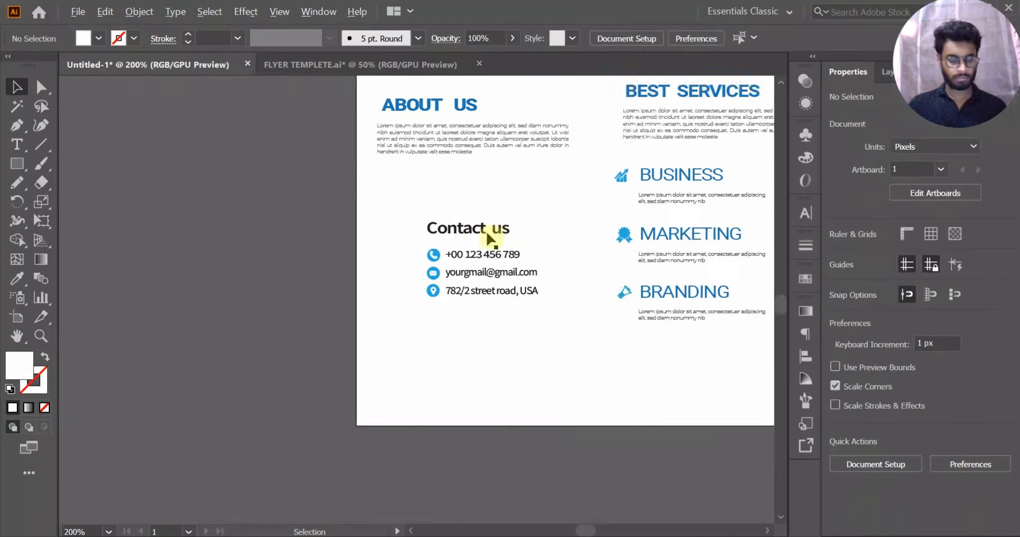
Match the Contact us heading to the flyer's blue section heading style using the Eyedropper.
{"action": "left_click_drag", "start_coordinate": [500, 230], "coordinate": [397, 317]}
{"action": "left_click", "coordinate": [397, 317]}
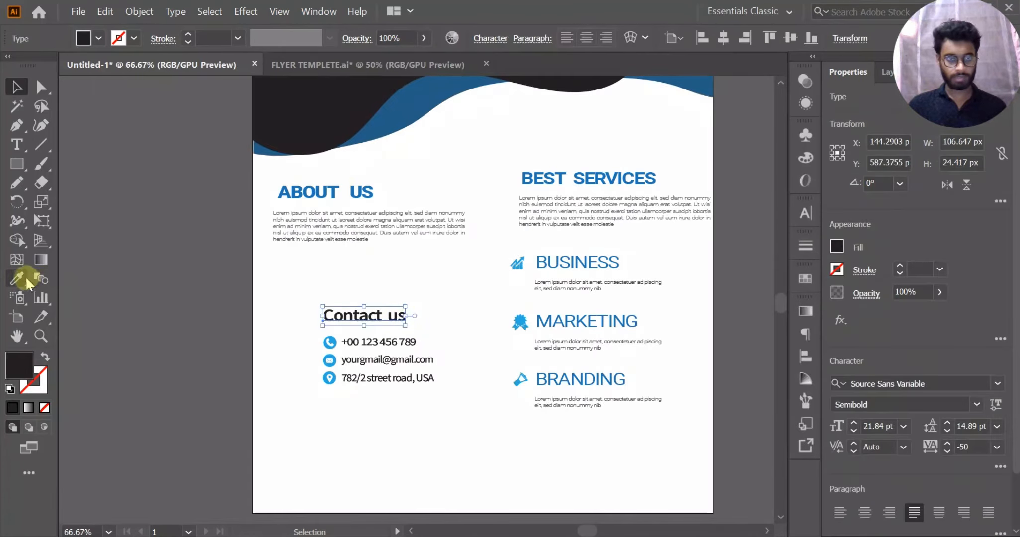
{"action": "left_click", "coordinate": [20, 278]}
{"action": "left_click", "coordinate": [17, 87]}
{"action": "left_click", "coordinate": [87, 171]}
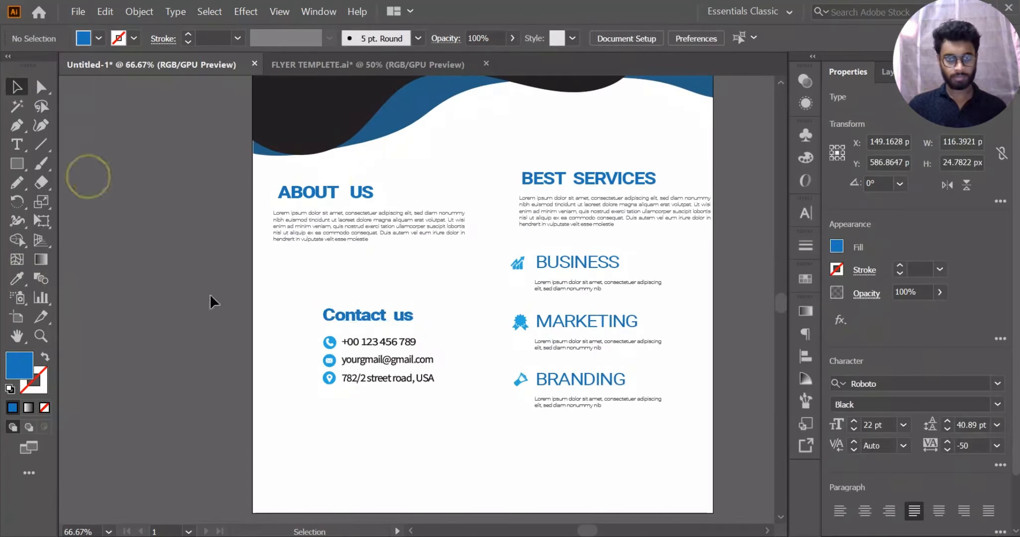
Apply the BUSINESS title's text style to the phone, e-mail and address lines using the Eyedropper.
{"action": "left_click", "coordinate": [400, 391], "text": "ctrl+space"}
{"action": "left_click_drag", "start_coordinate": [386, 307], "coordinate": [386, 306]}
{"action": "left_click", "coordinate": [17, 278]}
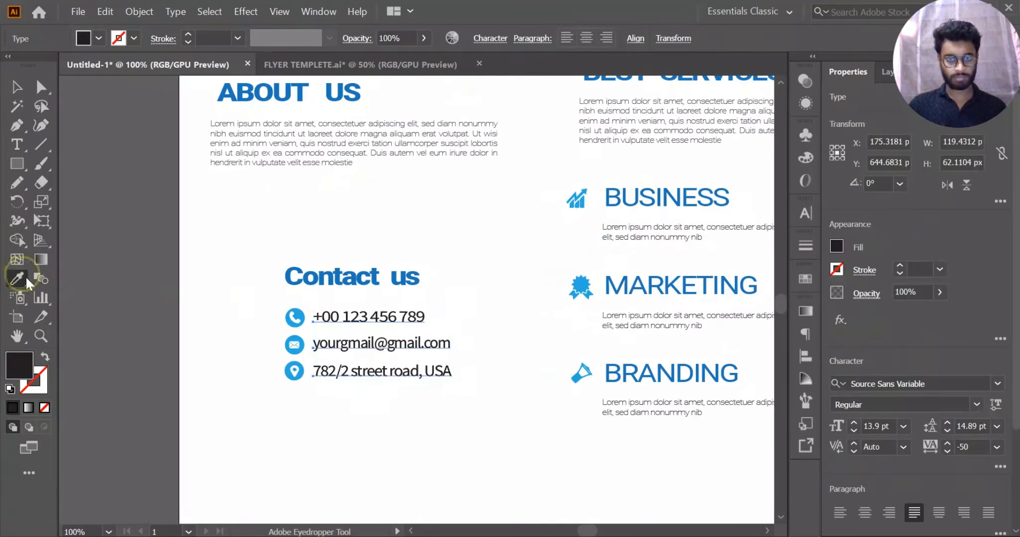
{"action": "left_click", "coordinate": [667, 203]}
{"action": "left_click", "coordinate": [17, 88]}
{"action": "left_click", "coordinate": [114, 185]}
{"action": "scroll", "coordinate": [359, 344], "scroll_direction": "up", "scroll_amount": 3}
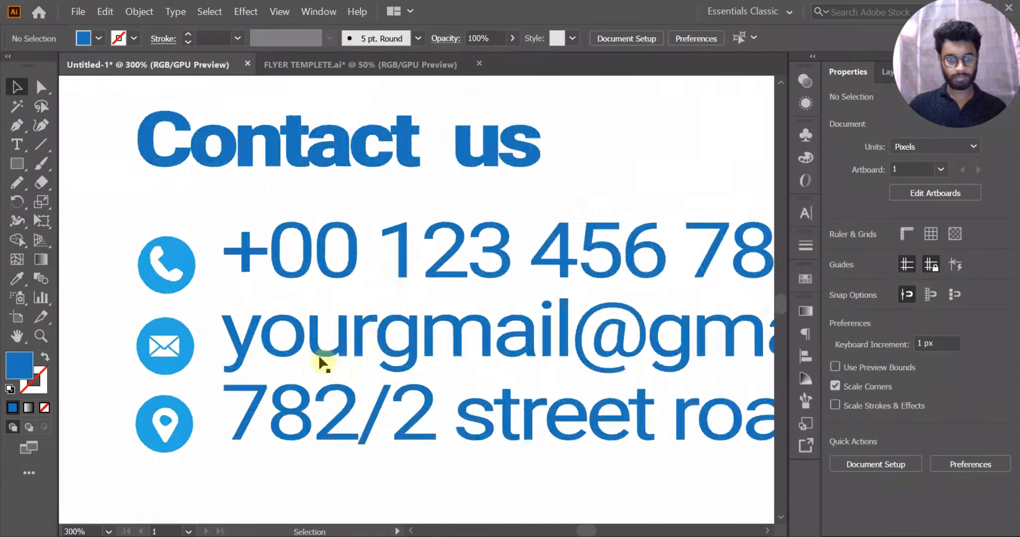
{"action": "scroll", "coordinate": [345, 324], "scroll_direction": "down", "scroll_amount": 4}
Duplicate the ABOUT US paragraph directly below the original.
{"action": "left_click_drag", "start_coordinate": [362, 283], "coordinate": [328, 325]}
{"action": "left_click_drag", "start_coordinate": [342, 209], "coordinate": [340, 248]}
{"action": "left_click_drag", "start_coordinate": [275, 240], "coordinate": [275, 240]}
{"action": "left_click", "coordinate": [153, 244]}
{"action": "scroll", "coordinate": [353, 260], "scroll_direction": "down", "scroll_amount": 1}
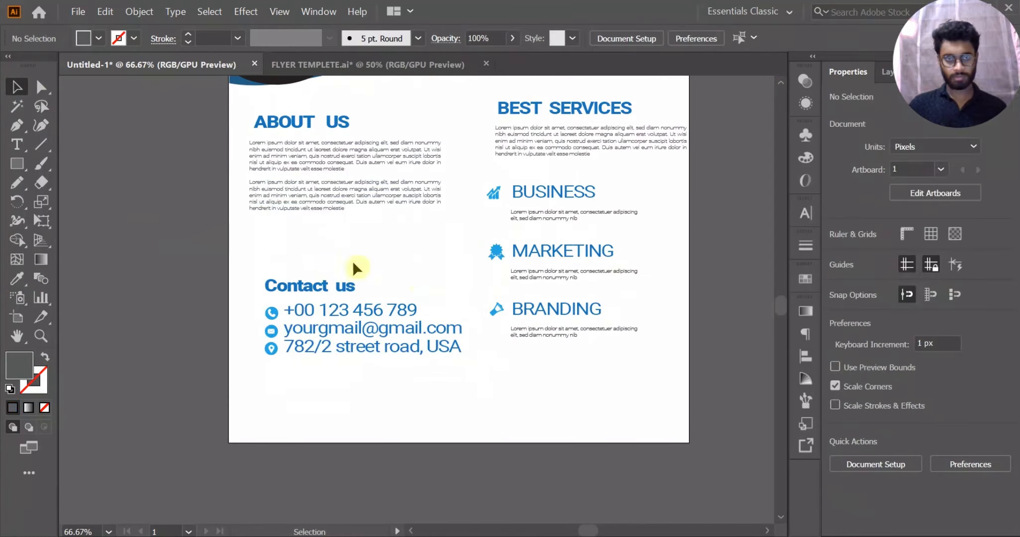
{"action": "scroll", "coordinate": [500, 243], "scroll_direction": "down", "scroll_amount": 1}
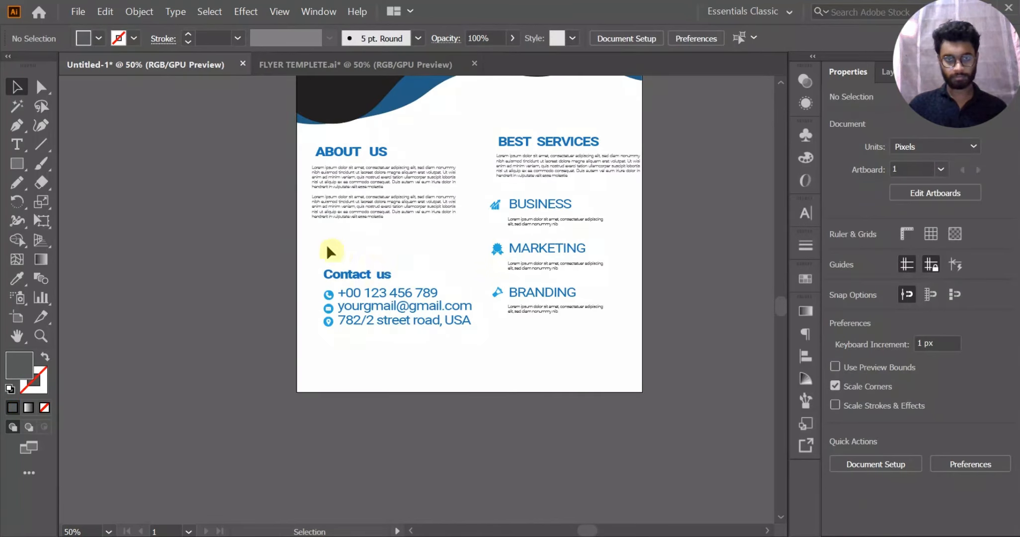
Move the whole Contact us block off the artboard, leaving the second ABOUT US paragraph in place.
{"action": "left_click_drag", "start_coordinate": [442, 385], "coordinate": [442, 385]}
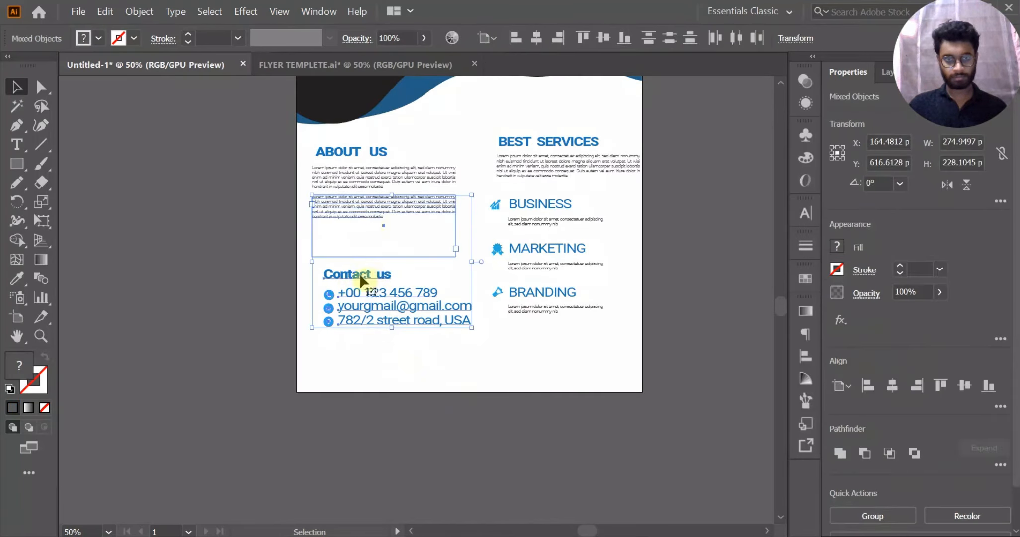
{"action": "left_click", "coordinate": [369, 204], "text": "shift"}
{"action": "left_click_drag", "start_coordinate": [360, 276], "coordinate": [143, 232]}
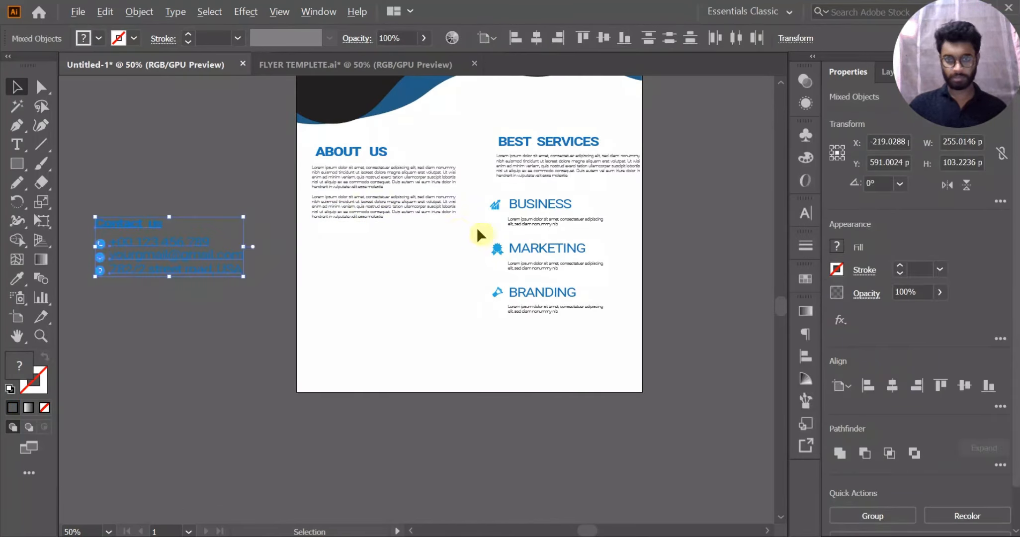
Move the BUSINESS, MARKETING and BRANDING items with their icons off the artboard above the contact block.
{"action": "scroll", "coordinate": [477, 231], "scroll_direction": "up", "scroll_amount": 1}
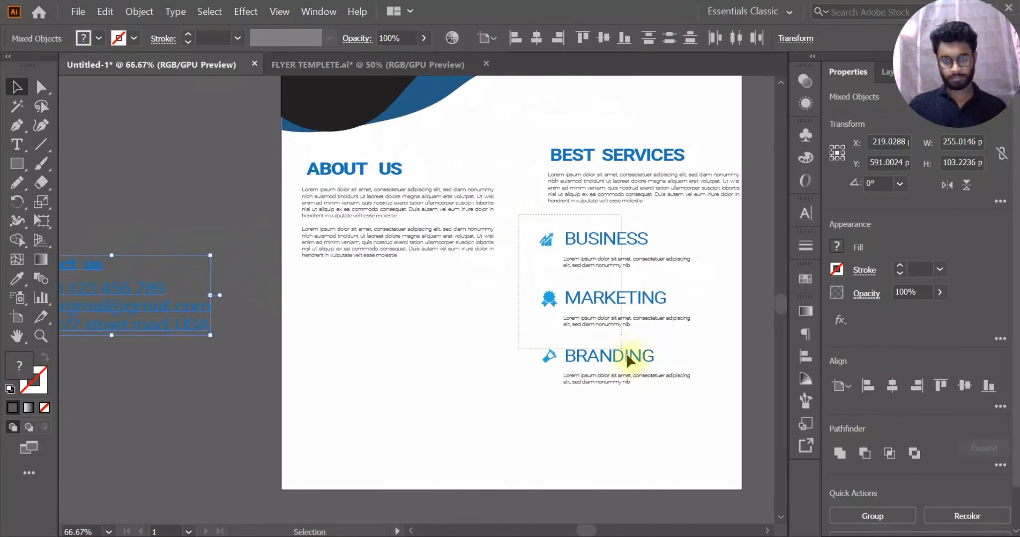
{"action": "left_click_drag", "start_coordinate": [719, 415], "coordinate": [570, 261]}
{"action": "left_click", "coordinate": [543, 260]}
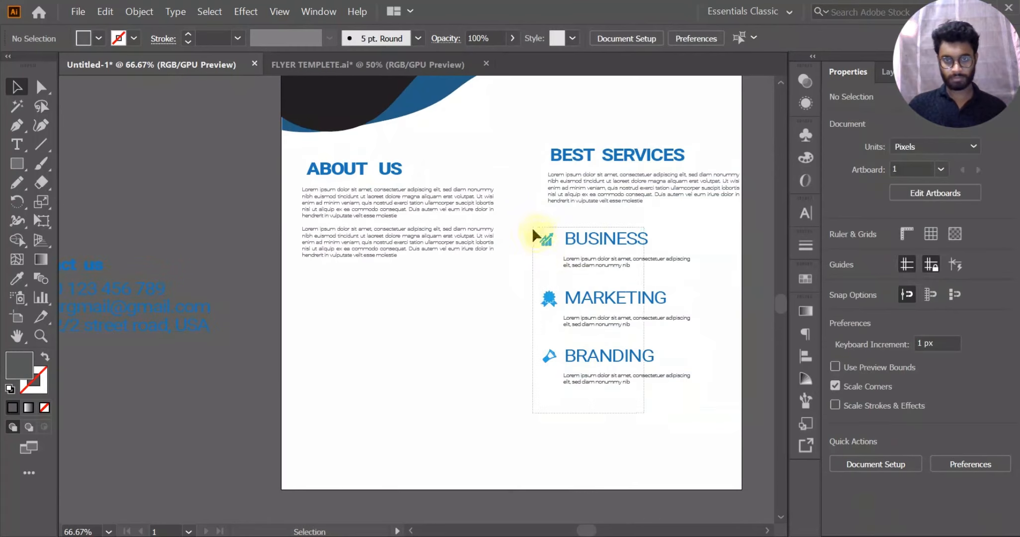
{"action": "left_click_drag", "start_coordinate": [532, 228], "coordinate": [533, 228]}
{"action": "scroll", "coordinate": [570, 252], "scroll_direction": "down", "scroll_amount": 1}
{"action": "left_click_drag", "start_coordinate": [598, 238], "coordinate": [250, 119]}
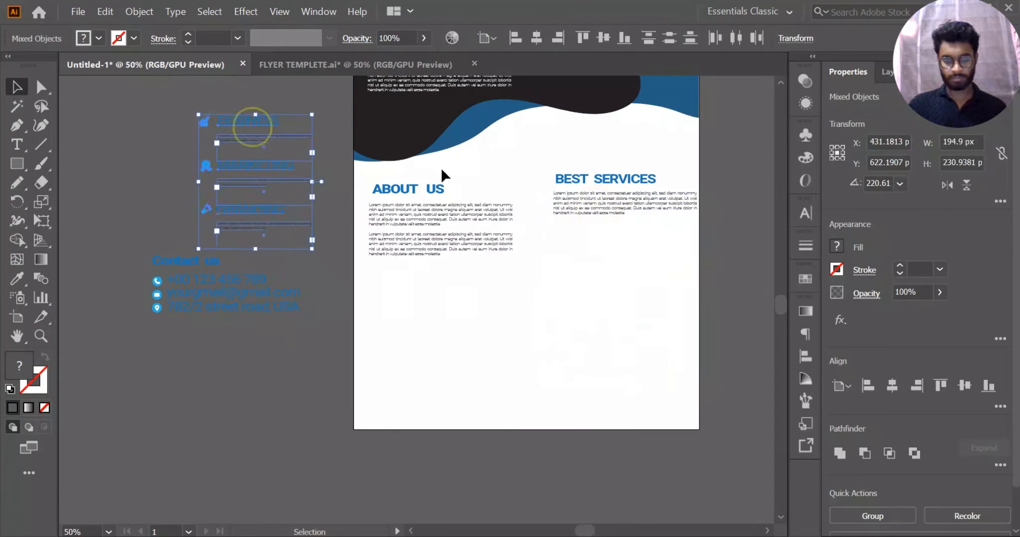
Duplicate the BEST SERVICES paragraph below the original.
{"action": "scroll", "coordinate": [588, 219], "scroll_direction": "up", "scroll_amount": 1}
{"action": "left_click_drag", "start_coordinate": [589, 211], "coordinate": [587, 262]}
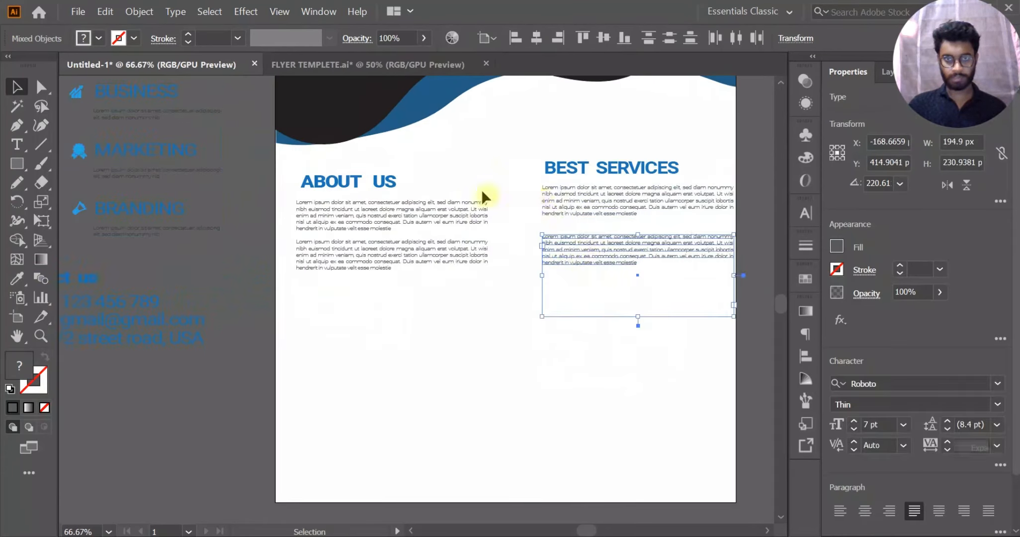
{"action": "scroll", "coordinate": [557, 181], "scroll_direction": "down", "scroll_amount": 1}
{"action": "scroll", "coordinate": [517, 171], "scroll_direction": "up", "scroll_amount": 2}
Nudge the BEST SERVICES heading and its two paragraphs down level with the ABOUT US heading.
{"action": "left_click", "coordinate": [517, 172]}
{"action": "left_click", "coordinate": [534, 219], "text": "shift"}
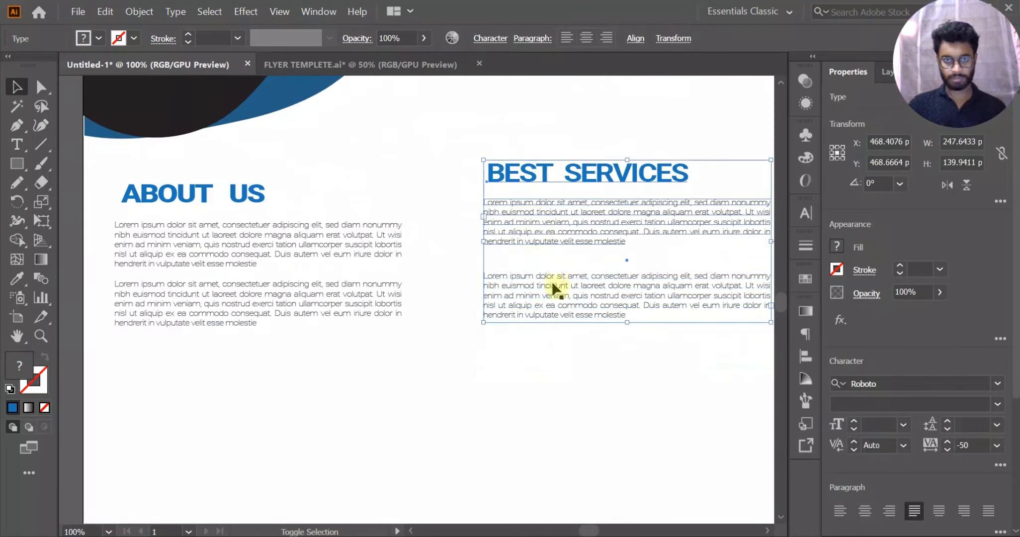
{"action": "left_click", "coordinate": [547, 287], "text": "shift"}
{"action": "key", "text": "Down"}
{"action": "key", "text": "Down"}
{"action": "key", "text": "Down"}
{"action": "key", "text": "Down"}
{"action": "key", "text": "Down"}
{"action": "key", "text": "Down"}
{"action": "key", "text": "Down"}
{"action": "key", "text": "Down"}
{"action": "key", "text": "Down"}
{"action": "key", "text": "Down"}
{"action": "key", "text": "Down"}
{"action": "key", "text": "Down"}
{"action": "key", "text": "Down"}
{"action": "key", "text": "Down"}
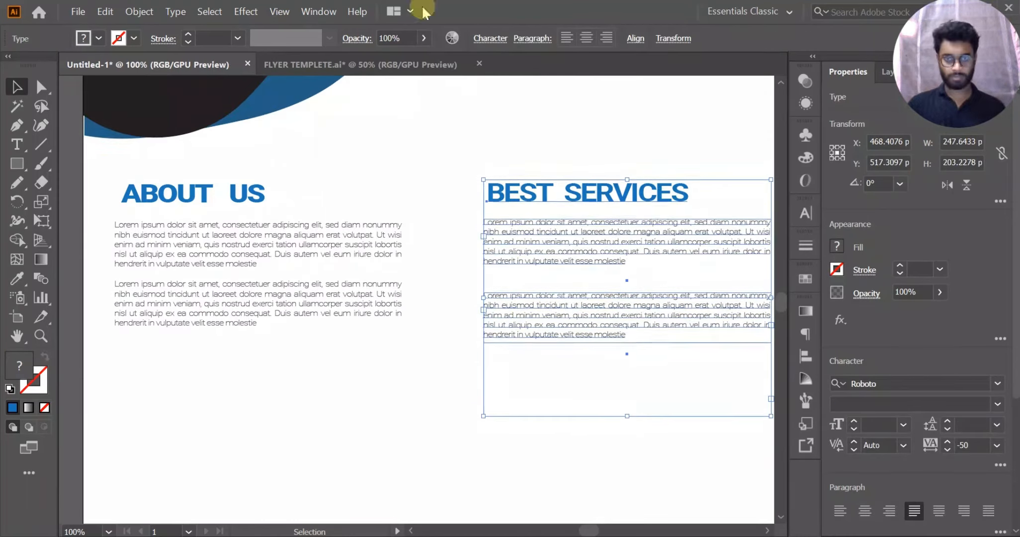
{"action": "left_click", "coordinate": [466, 172]}
Move the three service items with their icons back onto the flyer beneath the BEST SERVICES paragraphs.
{"action": "scroll", "coordinate": [466, 172], "scroll_direction": "down", "scroll_amount": 2}
{"action": "left_click_drag", "start_coordinate": [469, 272], "coordinate": [460, 257]}
{"action": "left_click_drag", "start_coordinate": [142, 114], "coordinate": [177, 151]}
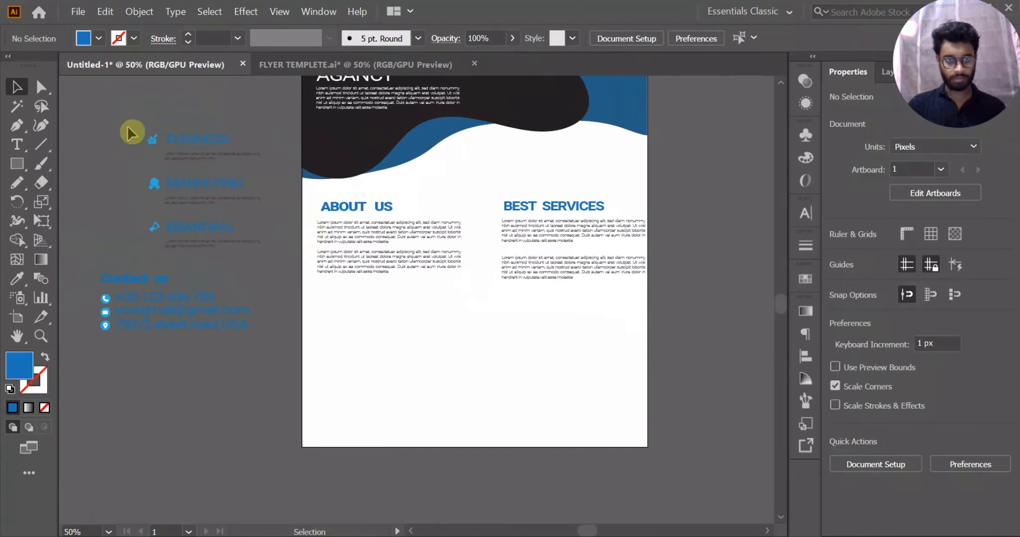
{"action": "left_click_drag", "start_coordinate": [273, 258], "coordinate": [269, 251]}
{"action": "left_click_drag", "start_coordinate": [214, 181], "coordinate": [564, 338]}
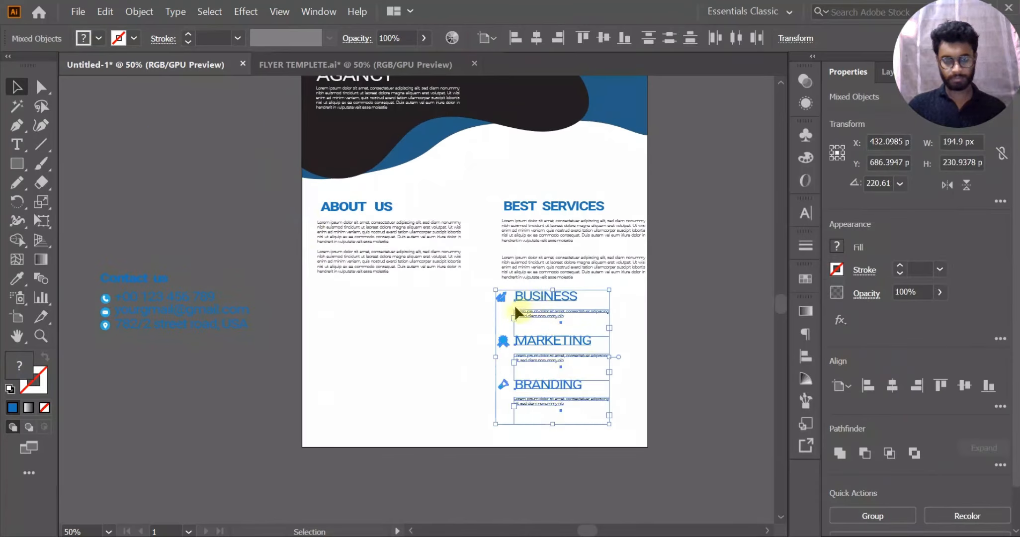
Duplicate the three service items with their icons beneath the ABOUT US paragraphs.
{"action": "left_click_drag", "start_coordinate": [518, 317], "coordinate": [371, 294]}
{"action": "left_click", "coordinate": [561, 492]}
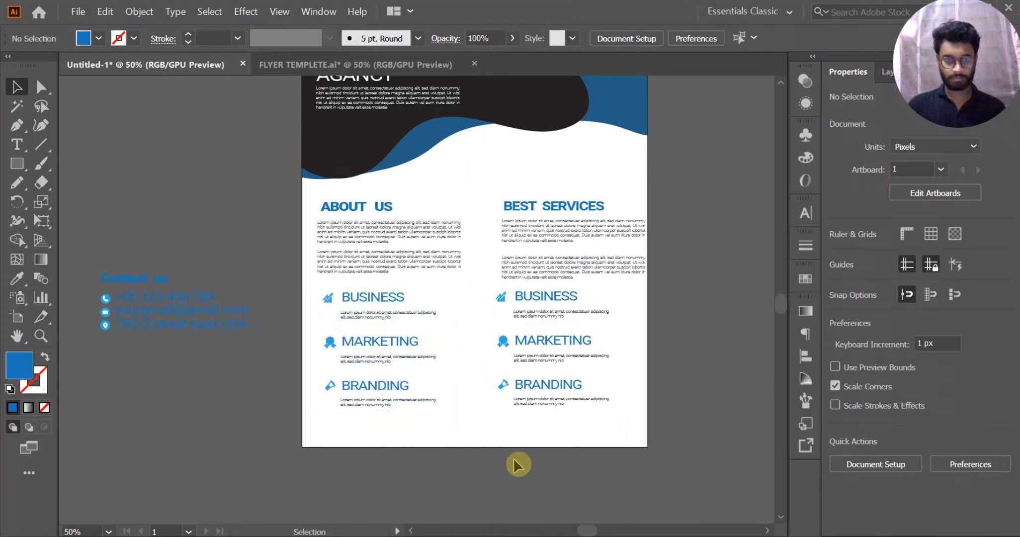
{"action": "scroll", "coordinate": [519, 462], "scroll_direction": "down", "scroll_amount": 1}
{"action": "scroll", "coordinate": [493, 424], "scroll_direction": "up", "scroll_amount": 1}
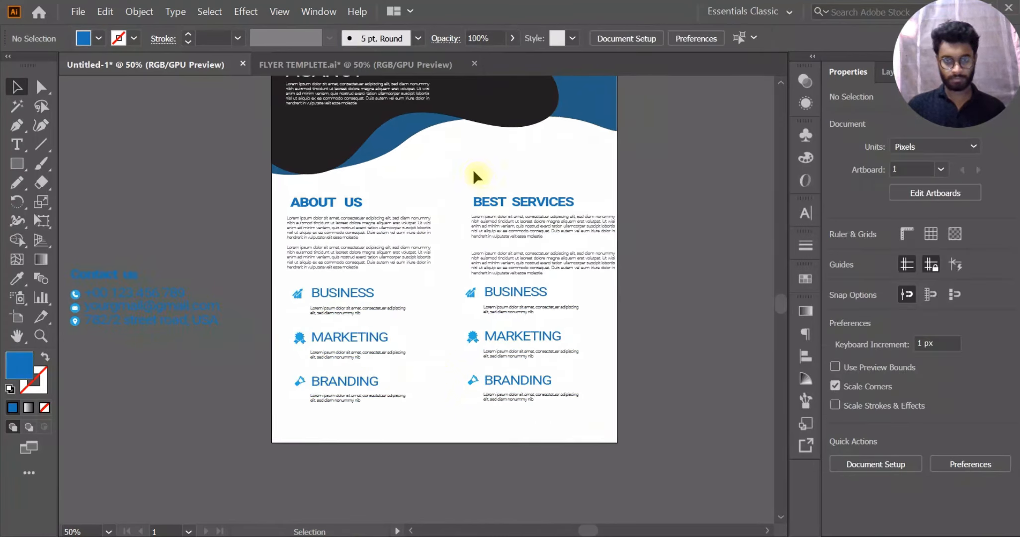
Move the whole BEST SERVICES column up to just below the wave shapes.
{"action": "left_click_drag", "start_coordinate": [472, 170], "coordinate": [598, 407]}
{"action": "scroll", "coordinate": [520, 191], "scroll_direction": "up", "scroll_amount": 1}
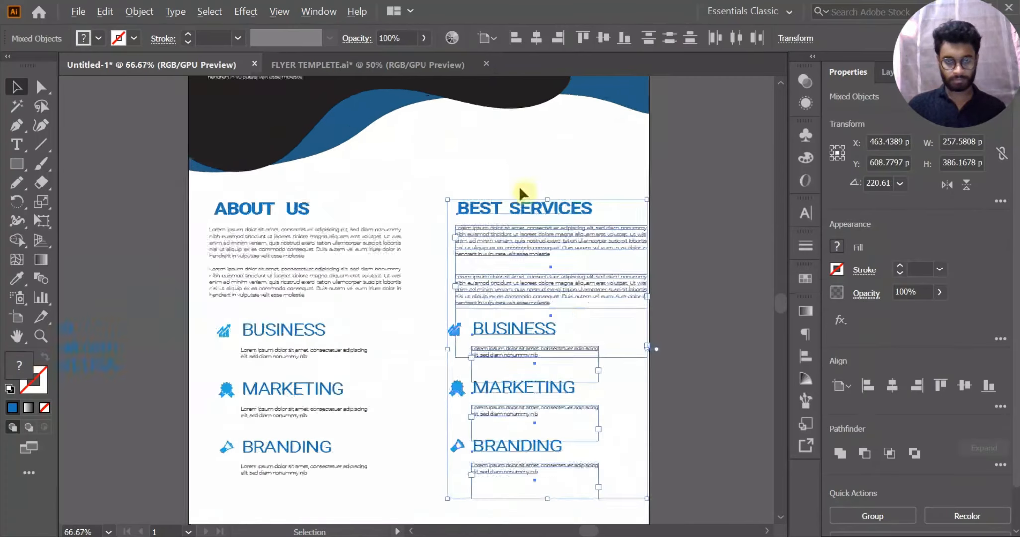
{"action": "scroll", "coordinate": [521, 191], "scroll_direction": "up", "scroll_amount": 1}
{"action": "left_click_drag", "start_coordinate": [529, 215], "coordinate": [526, 106]}
{"action": "scroll", "coordinate": [531, 124], "scroll_direction": "down", "scroll_amount": 2}
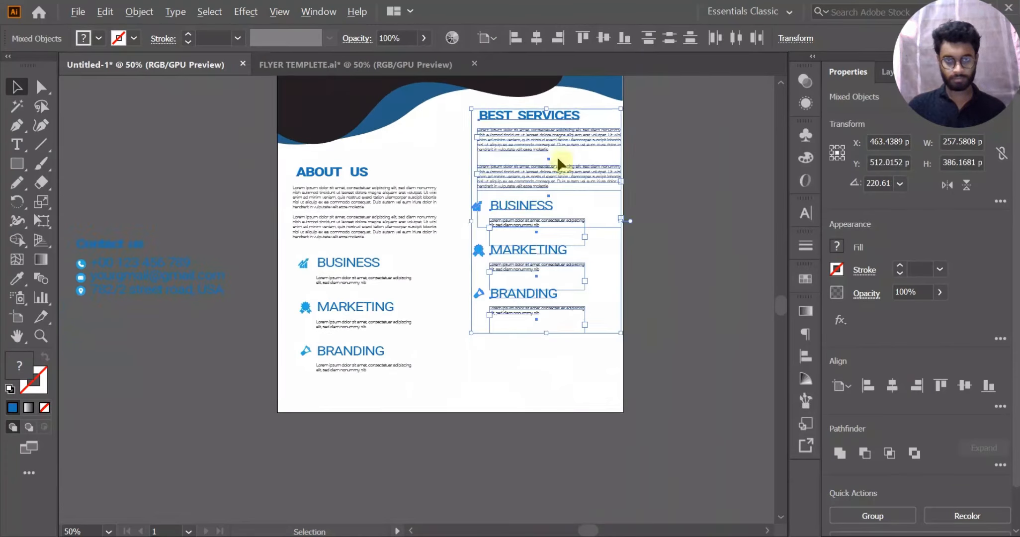
{"action": "left_click", "coordinate": [650, 247]}
{"action": "left_click_drag", "start_coordinate": [649, 247], "coordinate": [670, 277]}
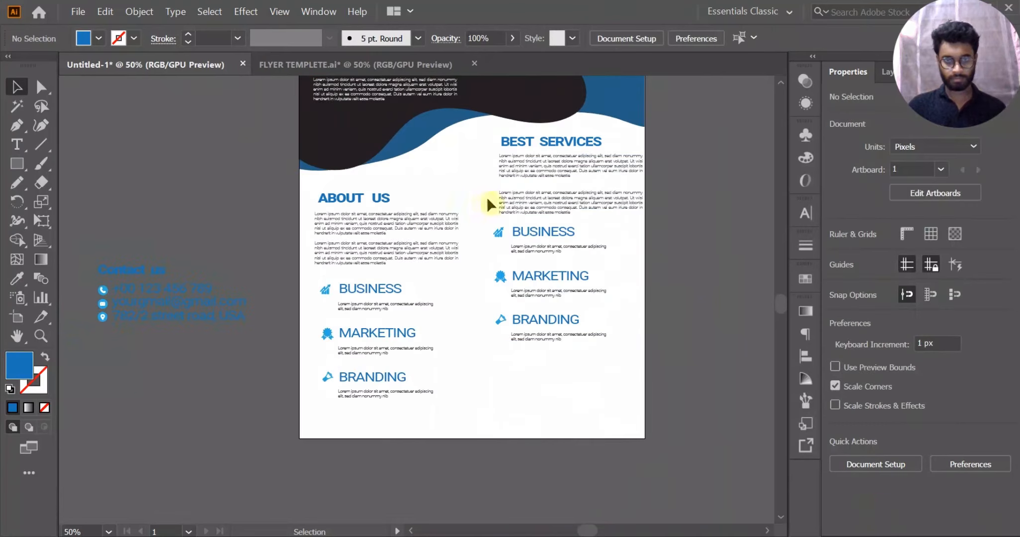
Move the second BEST SERVICES paragraph up closer to the first one.
{"action": "scroll", "coordinate": [516, 199], "scroll_direction": "up", "scroll_amount": 3}
{"action": "scroll", "coordinate": [532, 188], "scroll_direction": "down", "scroll_amount": 2}
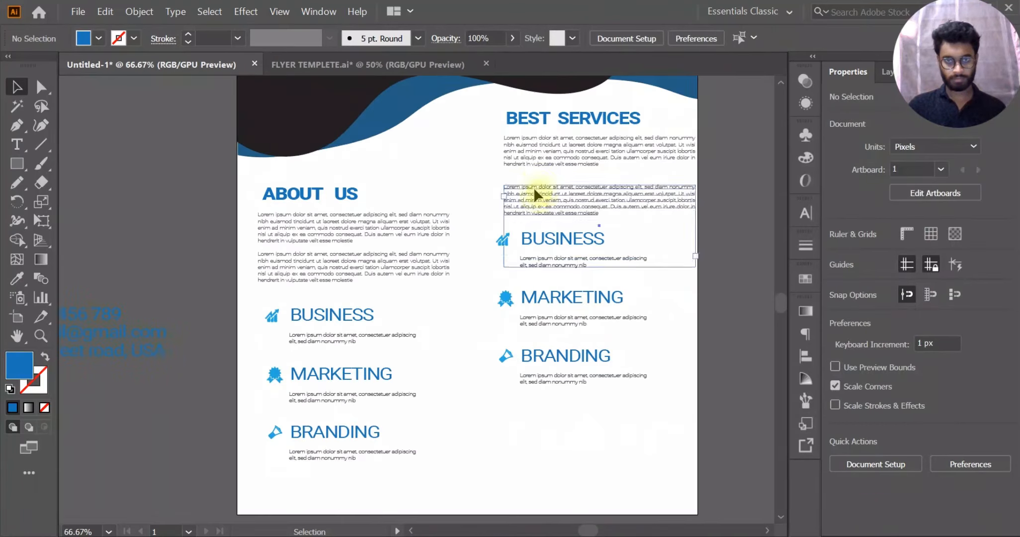
{"action": "left_click_drag", "start_coordinate": [536, 178], "coordinate": [533, 177]}
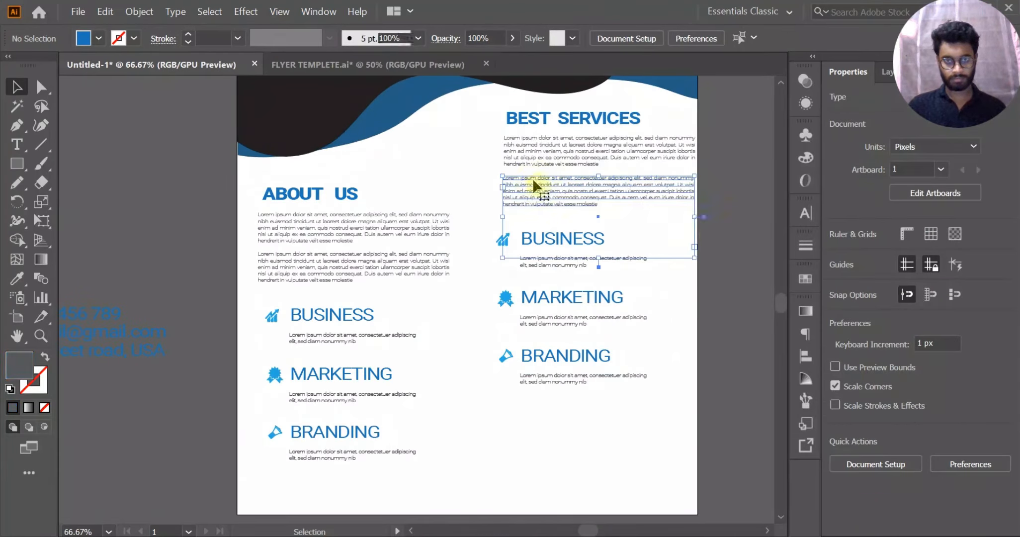
{"action": "left_click", "coordinate": [714, 229]}
{"action": "scroll", "coordinate": [728, 264], "scroll_direction": "down", "scroll_amount": 2}
{"action": "left_click_drag", "start_coordinate": [702, 286], "coordinate": [687, 324]}
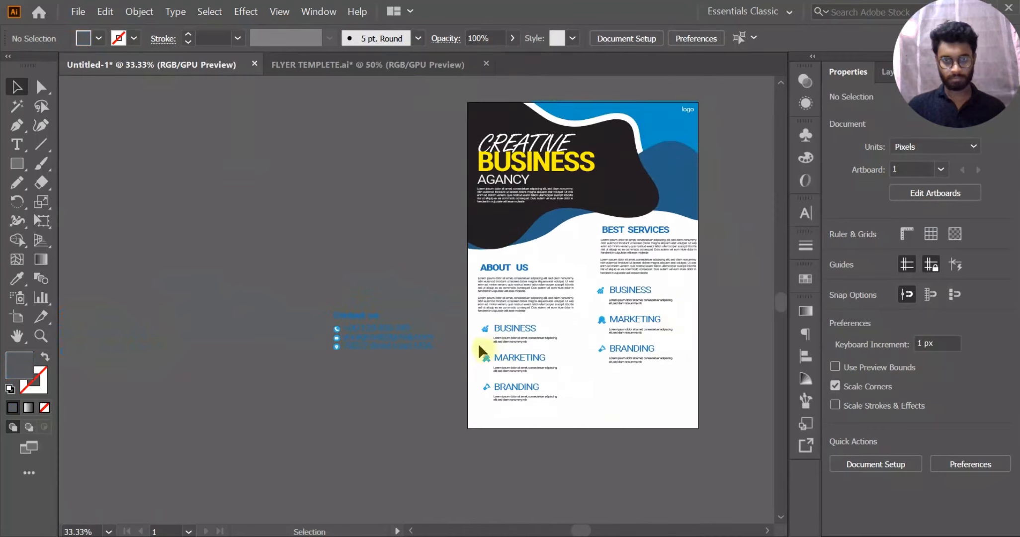
Move the copied service items beneath ABOUT US off the artboard, keeping both paragraphs in place.
{"action": "scroll", "coordinate": [475, 360], "scroll_direction": "up", "scroll_amount": 2}
{"action": "scroll", "coordinate": [461, 308], "scroll_direction": "down", "scroll_amount": 2}
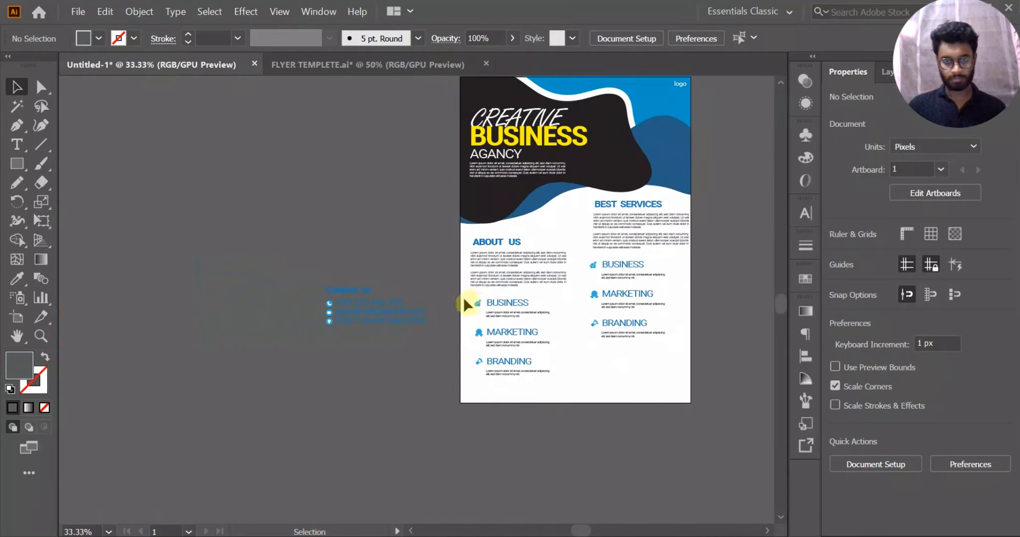
{"action": "left_click_drag", "start_coordinate": [464, 298], "coordinate": [496, 387]}
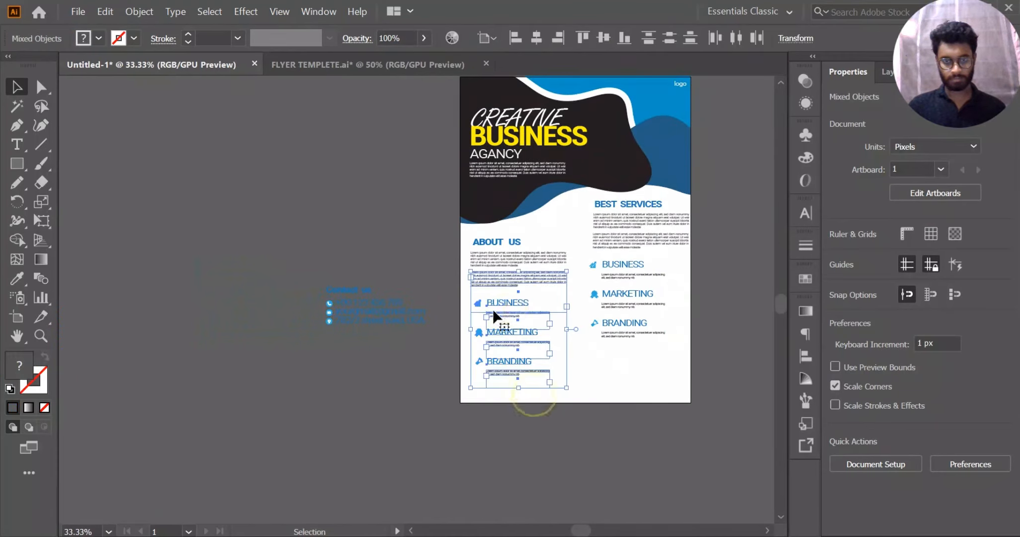
{"action": "left_click", "coordinate": [517, 276], "text": "shift"}
{"action": "left_click_drag", "start_coordinate": [507, 300], "coordinate": [350, 154]}
Place the Contact us heading below the ABOUT US text and match it to the ABOUT US heading's style with the Eyedropper.
{"action": "scroll", "coordinate": [617, 301], "scroll_direction": "up", "scroll_amount": 2}
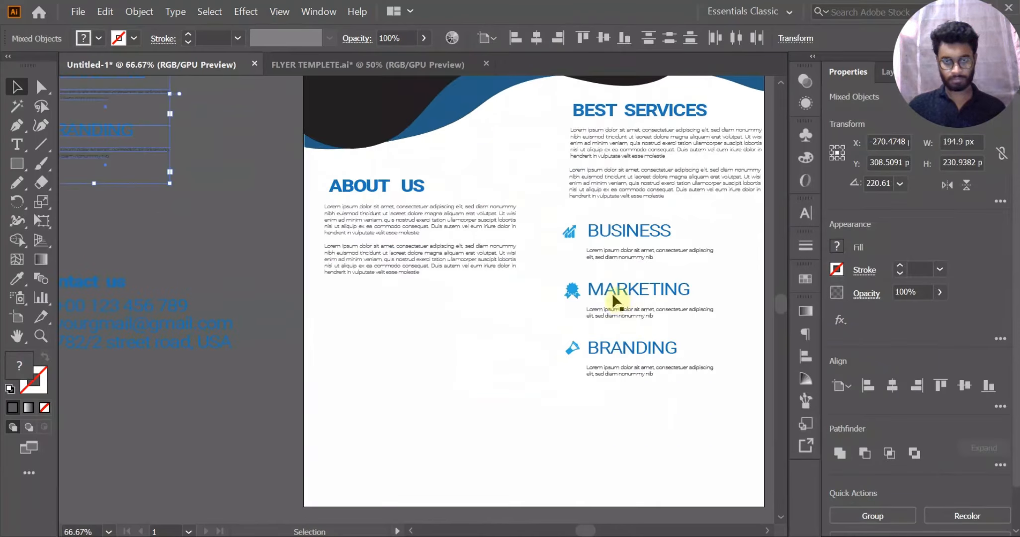
{"action": "left_click_drag", "start_coordinate": [184, 266], "coordinate": [520, 367]}
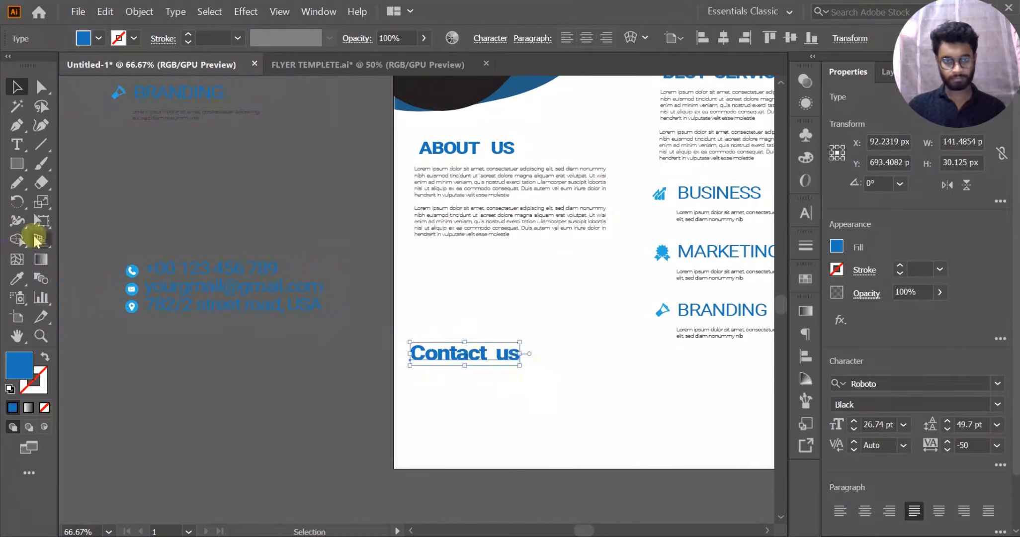
{"action": "left_click", "coordinate": [17, 278]}
{"action": "left_click", "coordinate": [433, 147]}
{"action": "left_click", "coordinate": [16, 87]}
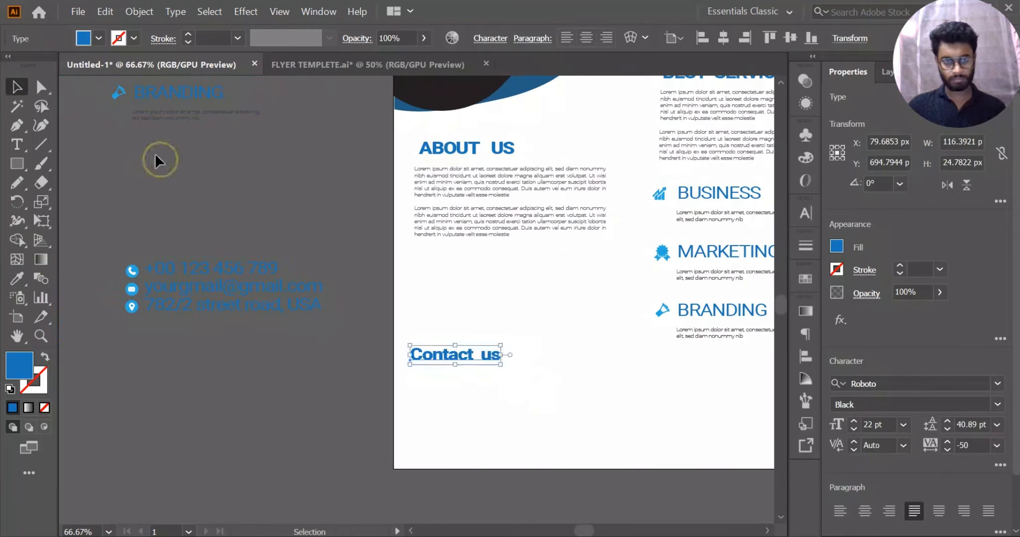
{"action": "left_click", "coordinate": [154, 159]}
Set the font size of the phone, e-mail and address lines to 19 pt.
{"action": "left_click", "coordinate": [189, 269]}
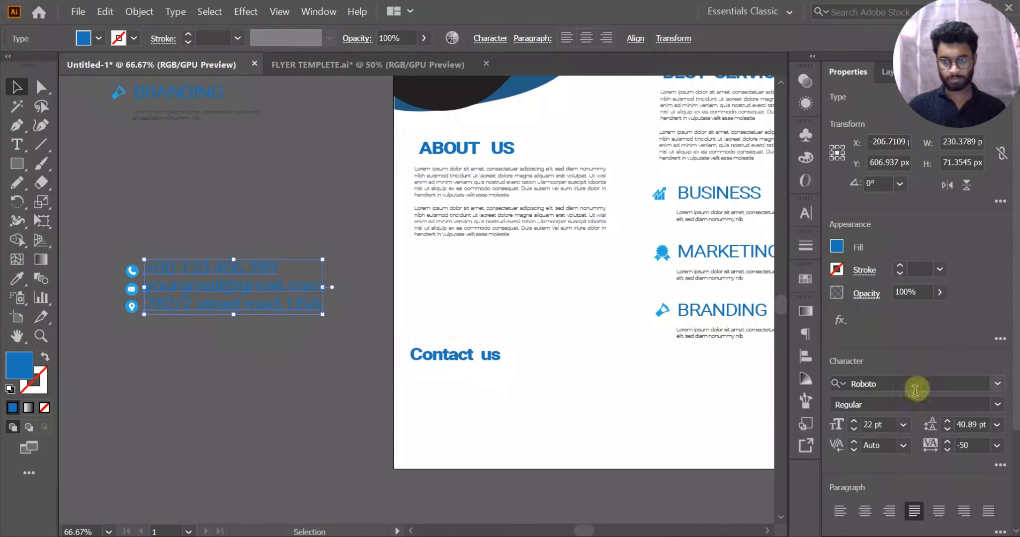
{"action": "scroll", "coordinate": [883, 420], "scroll_direction": "down", "scroll_amount": 3}
{"action": "left_click", "coordinate": [324, 415]}
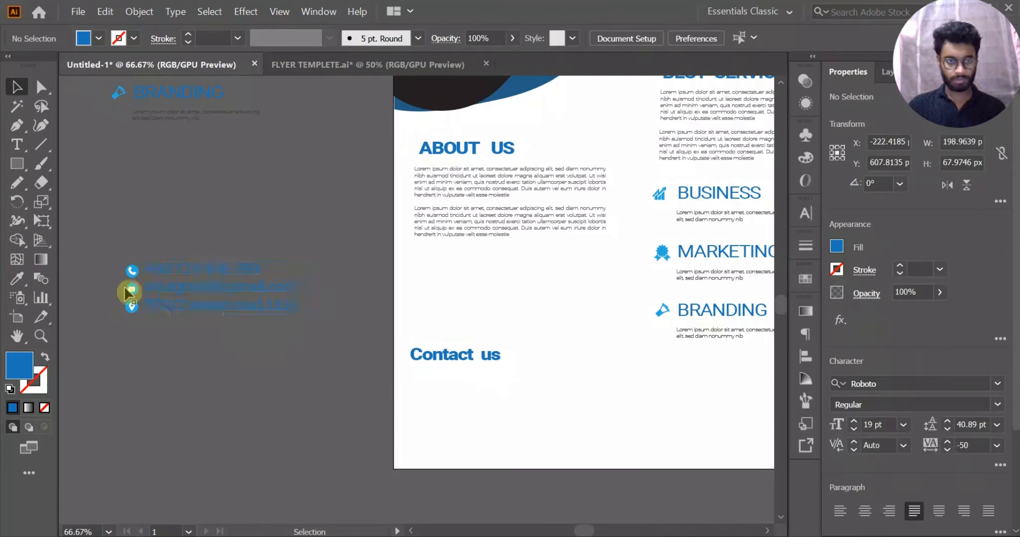
Move the phone number text down so it sits level with its phone icon in the contact lines.
{"action": "scroll", "coordinate": [131, 292], "scroll_direction": "up", "scroll_amount": 5}
{"action": "scroll", "coordinate": [250, 374], "scroll_direction": "up", "scroll_amount": 1}
{"action": "left_click_drag", "start_coordinate": [264, 364], "coordinate": [264, 381]}
{"action": "scroll", "coordinate": [256, 211], "scroll_direction": "down", "scroll_amount": 3}
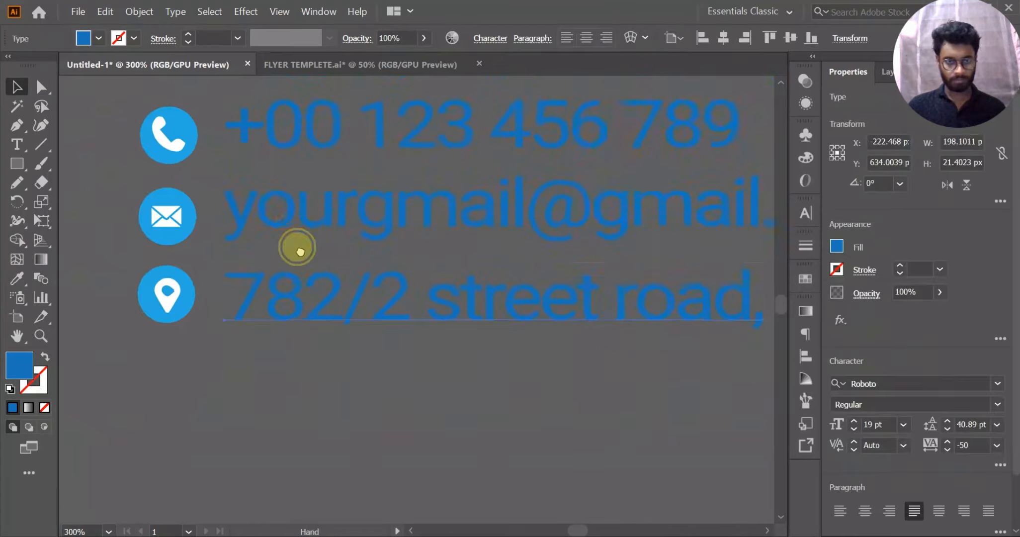
{"action": "left_click", "coordinate": [303, 259]}
{"action": "left_click_drag", "start_coordinate": [309, 169], "coordinate": [306, 181]}
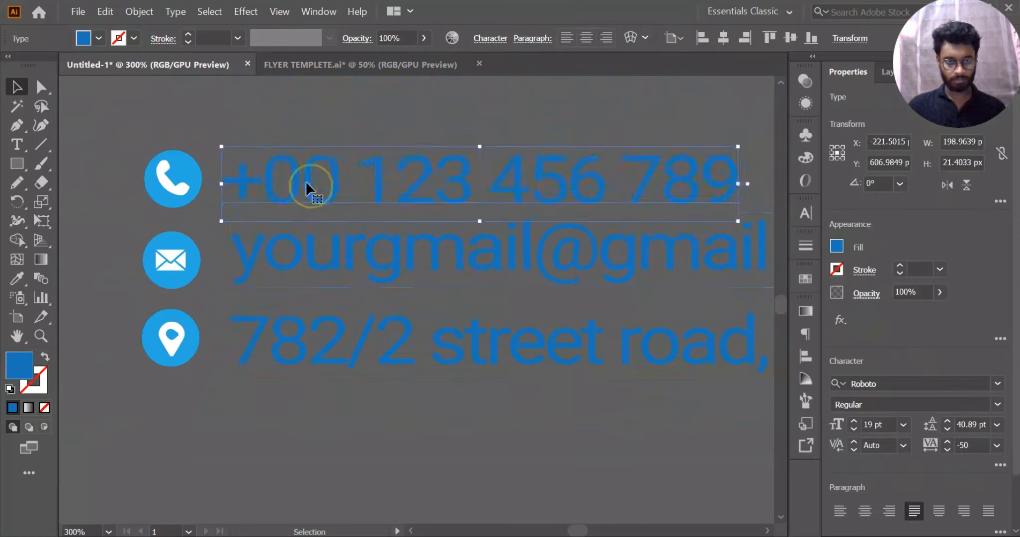
Move the phone, e-mail and address lines with their icons onto the artboard beneath the Contact us heading.
{"action": "scroll", "coordinate": [301, 190], "scroll_direction": "down", "scroll_amount": 3}
{"action": "left_click_drag", "start_coordinate": [185, 159], "coordinate": [550, 329]}
{"action": "scroll", "coordinate": [425, 274], "scroll_direction": "down", "scroll_amount": 2}
{"action": "left_click", "coordinate": [346, 313]}
{"action": "left_click_drag", "start_coordinate": [647, 294], "coordinate": [442, 291]}
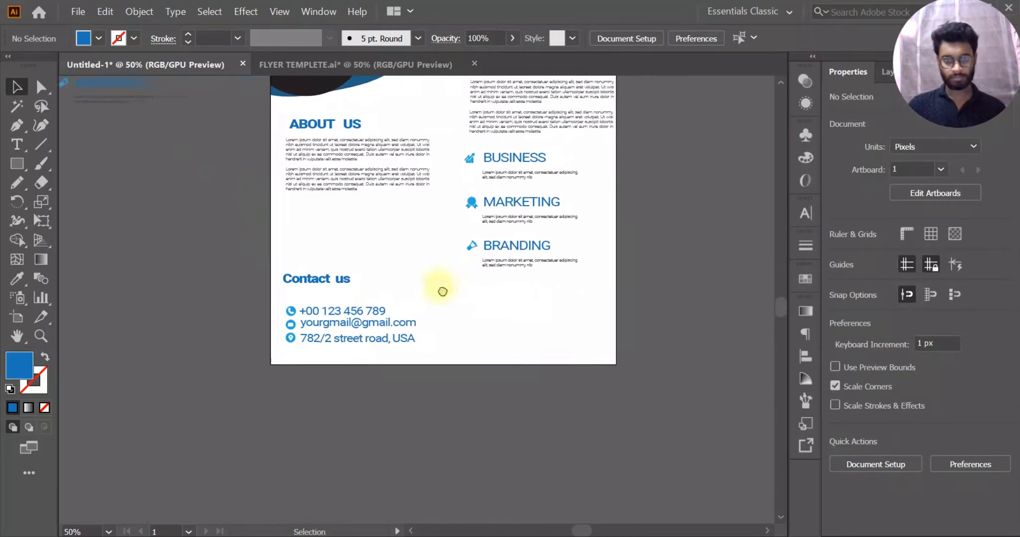
Move the Contact us heading closer to the contact lines, left-align it with their icons, and position the block under the ABOUT US text.
{"action": "scroll", "coordinate": [355, 293], "scroll_direction": "up", "scroll_amount": 3}
{"action": "left_click_drag", "start_coordinate": [291, 273], "coordinate": [397, 281]}
{"action": "left_click_drag", "start_coordinate": [354, 288], "coordinate": [365, 322]}
{"action": "left_click", "coordinate": [423, 217]}
{"action": "scroll", "coordinate": [483, 273], "scroll_direction": "down", "scroll_amount": 1}
{"action": "scroll", "coordinate": [337, 387], "scroll_direction": "up", "scroll_amount": 1}
{"action": "left_click_drag", "start_coordinate": [266, 475], "coordinate": [474, 369]}
{"action": "left_click_drag", "start_coordinate": [321, 287], "coordinate": [447, 297]}
{"action": "left_click", "coordinate": [255, 297]}
{"action": "scroll", "coordinate": [268, 294], "scroll_direction": "down", "scroll_amount": 1}
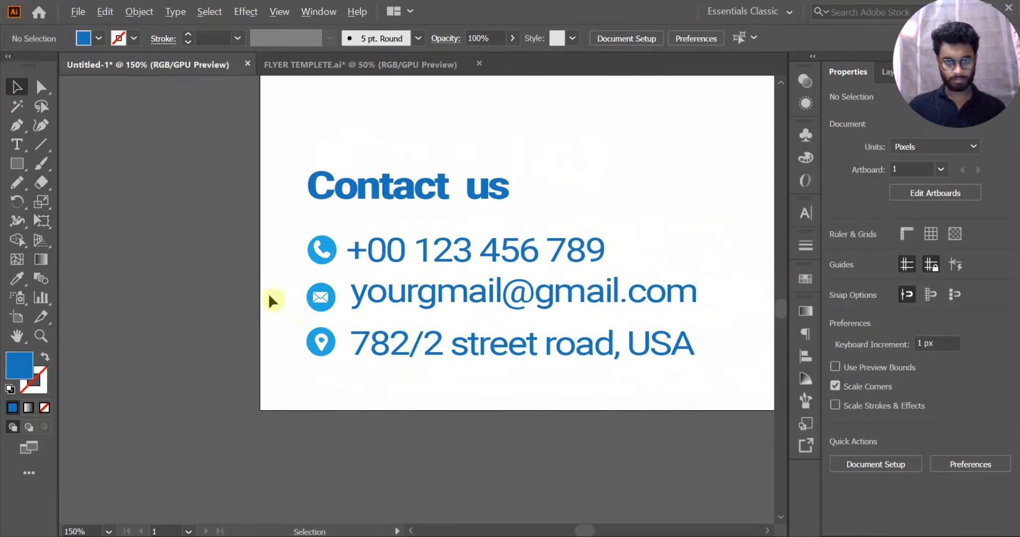
{"action": "scroll", "coordinate": [314, 371], "scroll_direction": "right", "scroll_amount": 2}
{"action": "scroll", "coordinate": [314, 371], "scroll_direction": "down", "scroll_amount": 1}
{"action": "scroll", "coordinate": [421, 397], "scroll_direction": "down", "scroll_amount": 1}
{"action": "left_click_drag", "start_coordinate": [571, 351], "coordinate": [435, 341]}
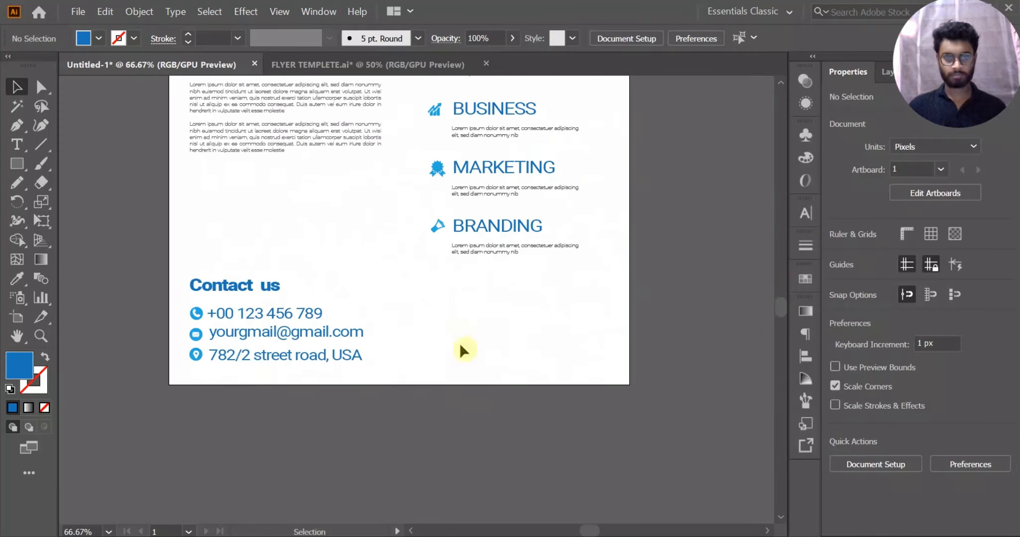
{"action": "left_click_drag", "start_coordinate": [458, 308], "coordinate": [516, 378]}
{"action": "left_click_drag", "start_coordinate": [631, 273], "coordinate": [649, 318]}
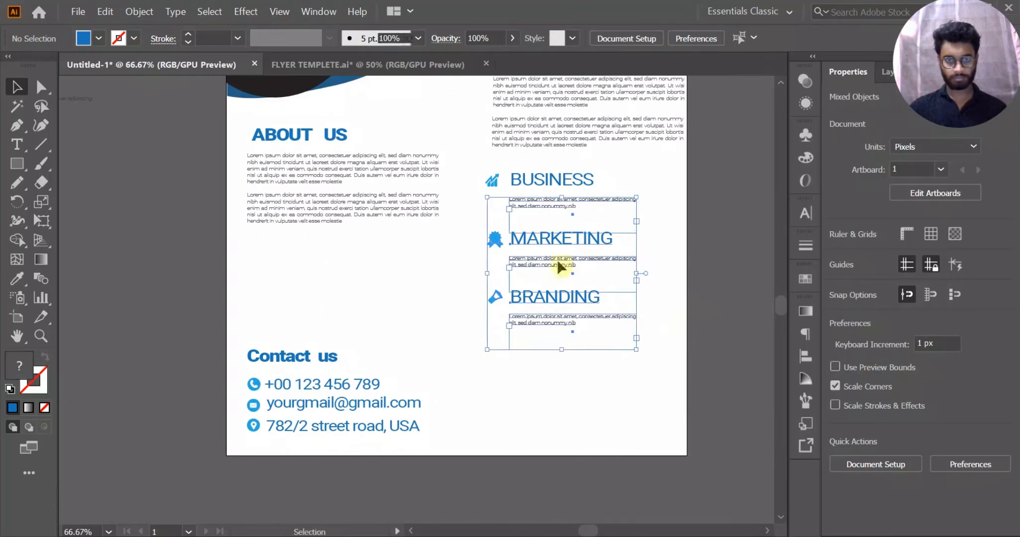
{"action": "left_click_drag", "start_coordinate": [568, 249], "coordinate": [340, 264]}
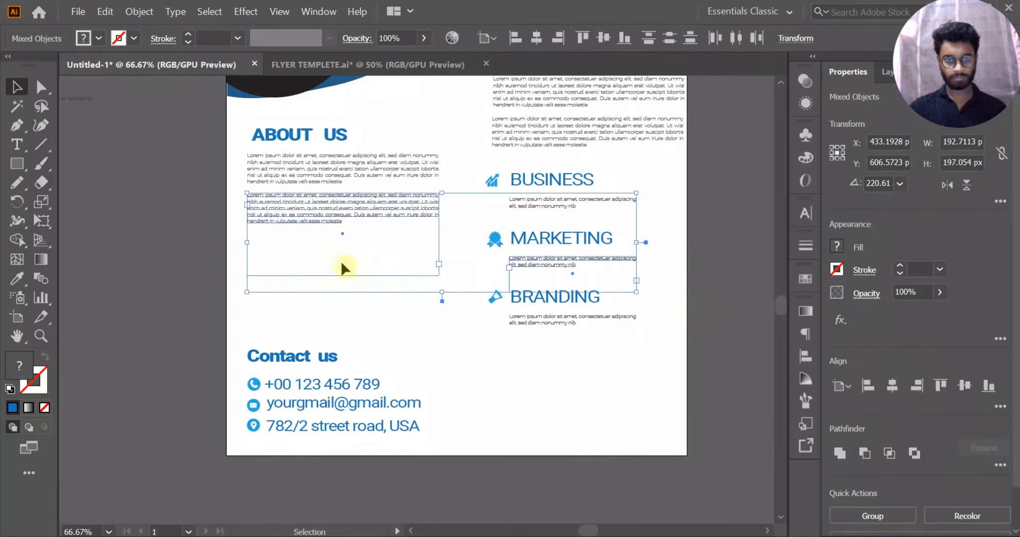
{"action": "left_click", "coordinate": [735, 312]}
{"action": "scroll", "coordinate": [308, 216], "scroll_direction": "down", "scroll_amount": 1}
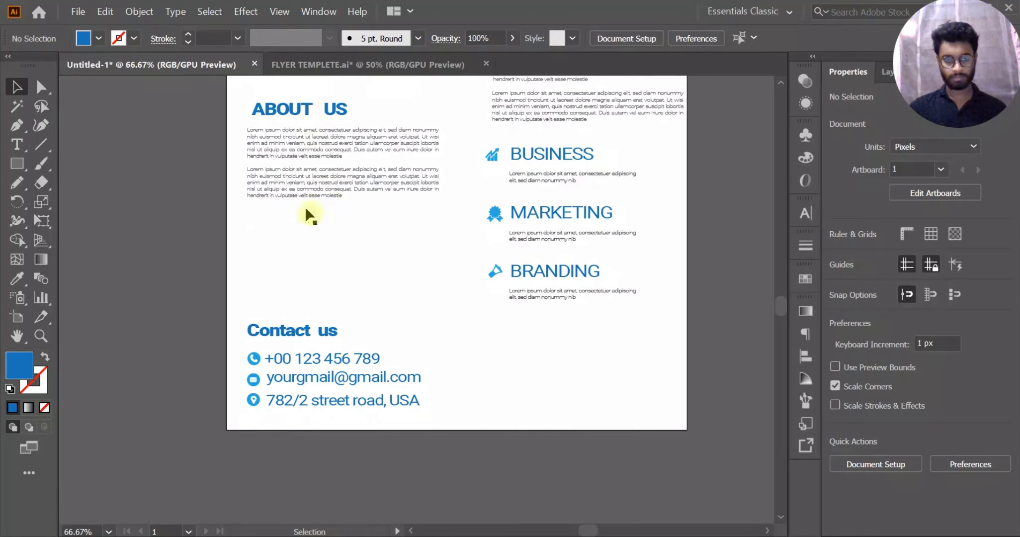
{"action": "scroll", "coordinate": [235, 312], "scroll_direction": "down", "scroll_amount": 2}
{"action": "scroll", "coordinate": [338, 330], "scroll_direction": "up", "scroll_amount": 1}
{"action": "left_click_drag", "start_coordinate": [336, 319], "coordinate": [349, 312]}
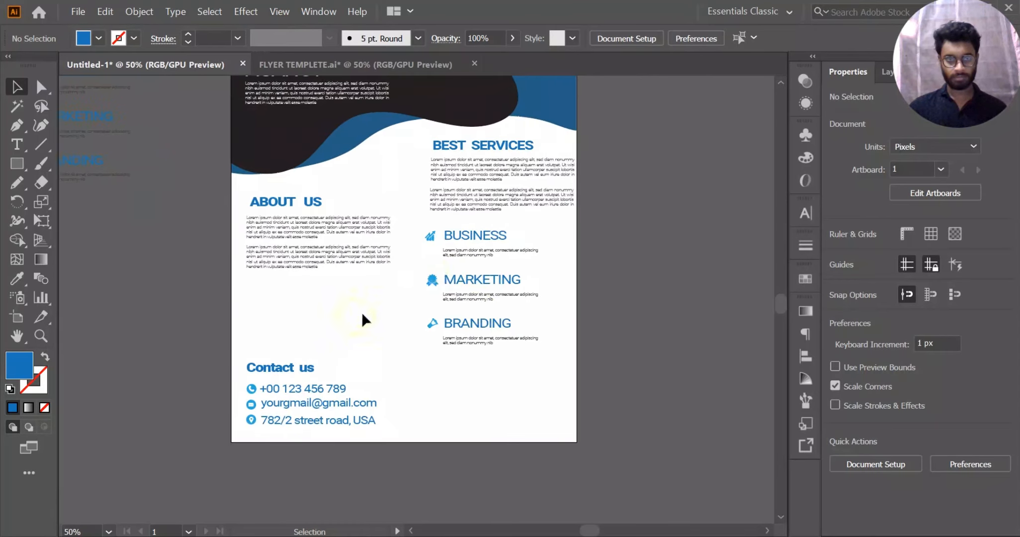
{"action": "left_click_drag", "start_coordinate": [572, 357], "coordinate": [567, 355]}
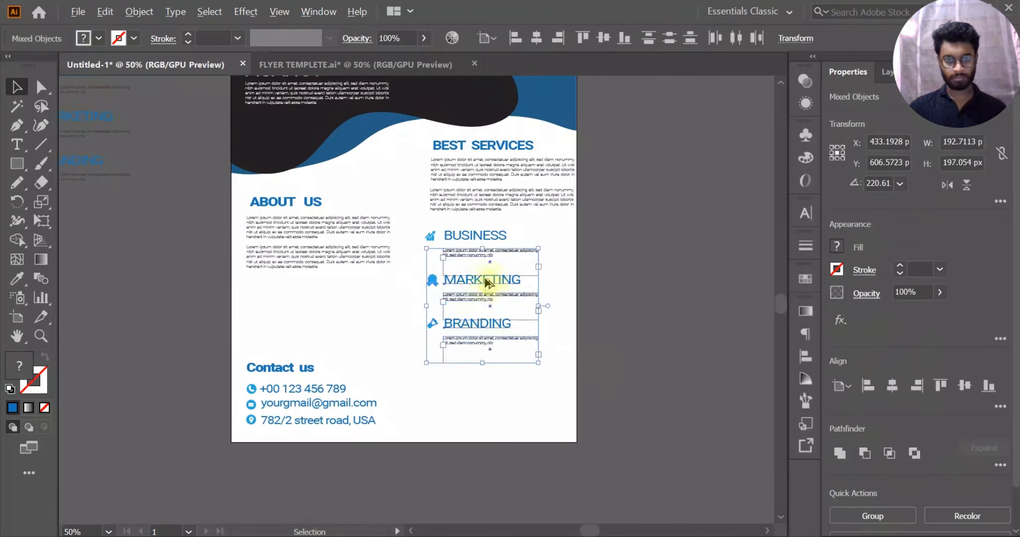
{"action": "left_click_drag", "start_coordinate": [485, 277], "coordinate": [475, 290]}
{"action": "key", "text": "ctrl+z"}
{"action": "left_click", "coordinate": [412, 288]}
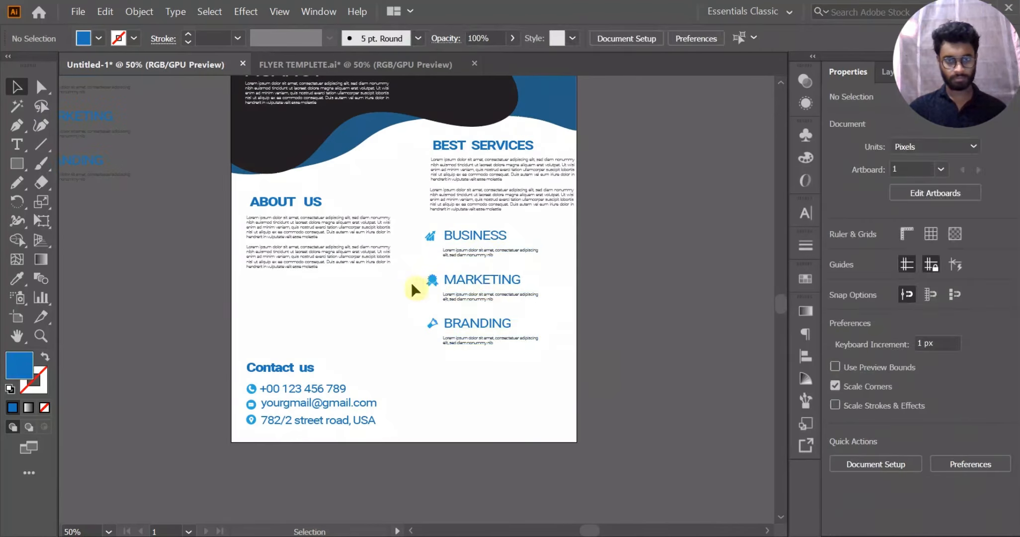
Duplicate the MARKETING and BRANDING items with their icons and captions into the space below the ABOUT US paragraphs.
{"action": "left_click_drag", "start_coordinate": [587, 355], "coordinate": [587, 355]}
{"action": "left_click", "coordinate": [481, 252], "text": "shift"}
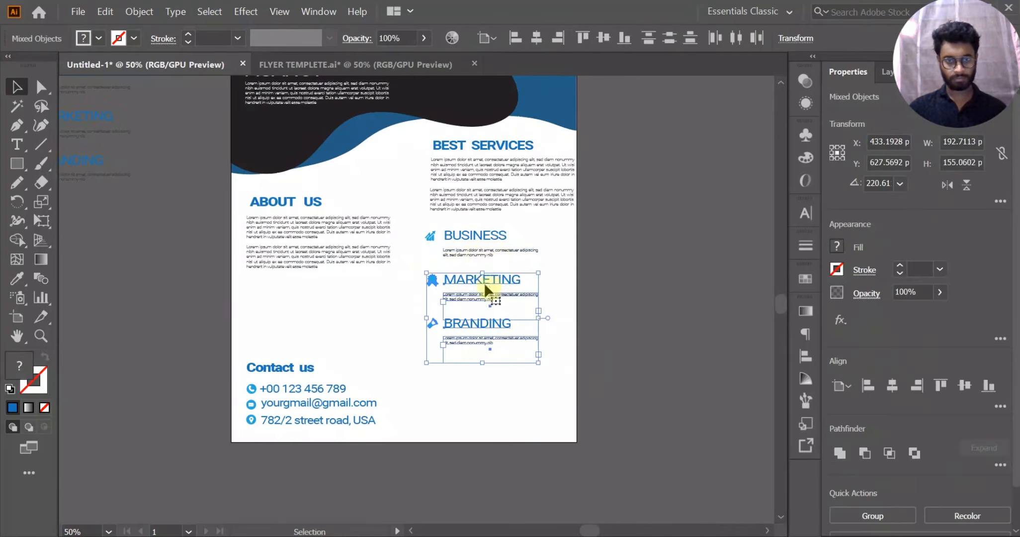
{"action": "left_click_drag", "start_coordinate": [486, 285], "coordinate": [304, 290], "text": "alt"}
{"action": "scroll", "coordinate": [298, 308], "scroll_direction": "down", "scroll_amount": 1}
{"action": "left_click", "coordinate": [170, 347]}
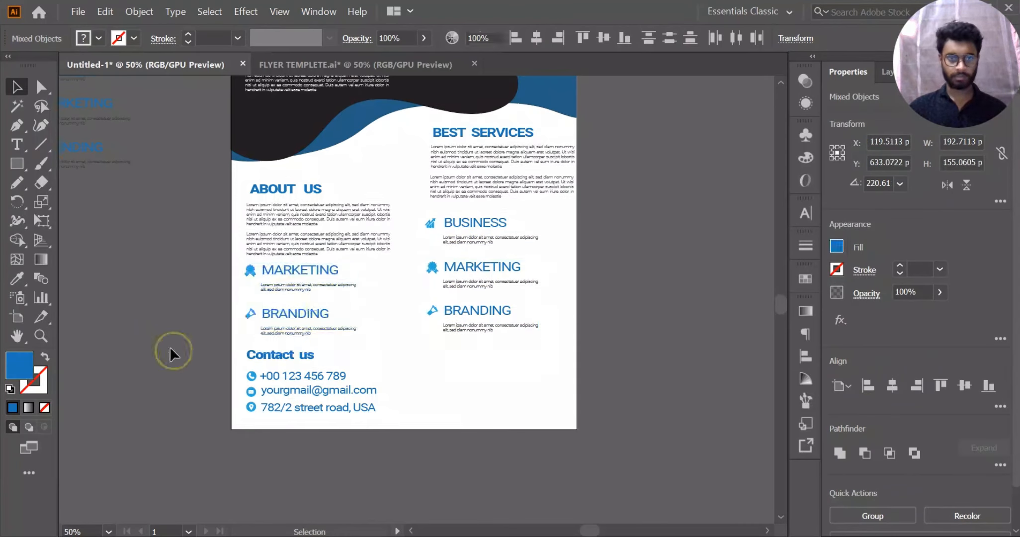
Scale the contact block down to about 155 px wide and move it lower, leaving the BRANDING caption above it in place.
{"action": "scroll", "coordinate": [263, 352], "scroll_direction": "up", "scroll_amount": 2}
{"action": "left_click_drag", "start_coordinate": [209, 350], "coordinate": [505, 495]}
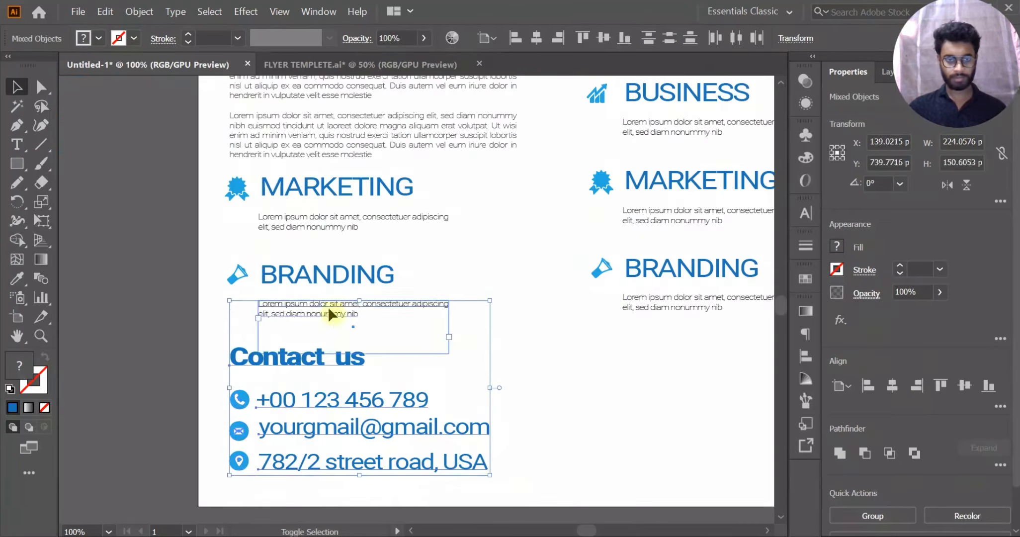
{"action": "left_click_drag", "start_coordinate": [362, 345], "coordinate": [331, 373], "text": "shift"}
{"action": "scroll", "coordinate": [348, 388], "scroll_direction": "down", "scroll_amount": 1}
{"action": "left_click", "coordinate": [286, 368]}
Draw a rectangle of about 106 × 30 px around the Contact us heading and give it a 4 pt blue stroke without fill.
{"action": "scroll", "coordinate": [286, 373], "scroll_direction": "up", "scroll_amount": 4}
{"action": "key", "text": "m"}
{"action": "left_click_drag", "start_coordinate": [155, 302], "coordinate": [526, 407]}
{"action": "key", "text": "Down"}
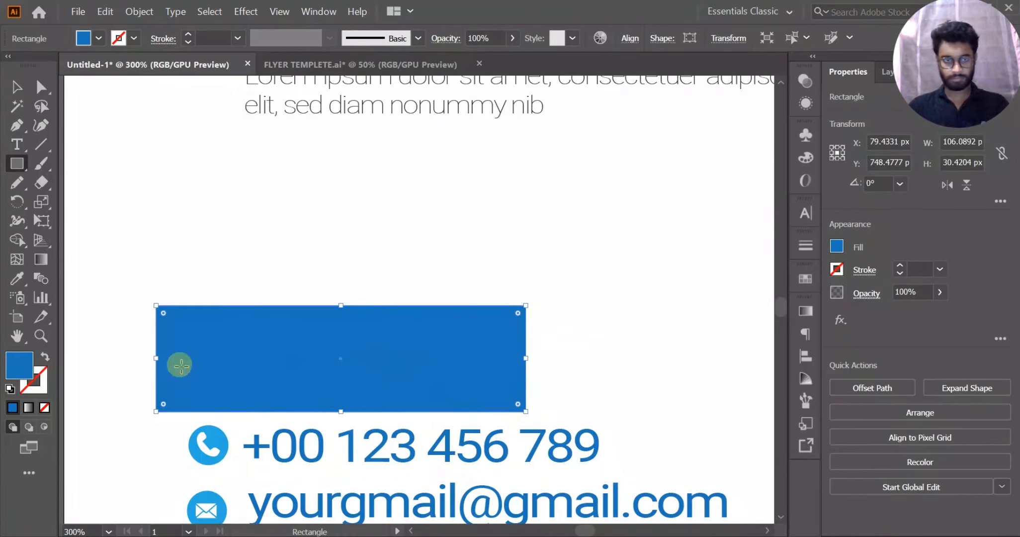
{"action": "left_click", "coordinate": [45, 363]}
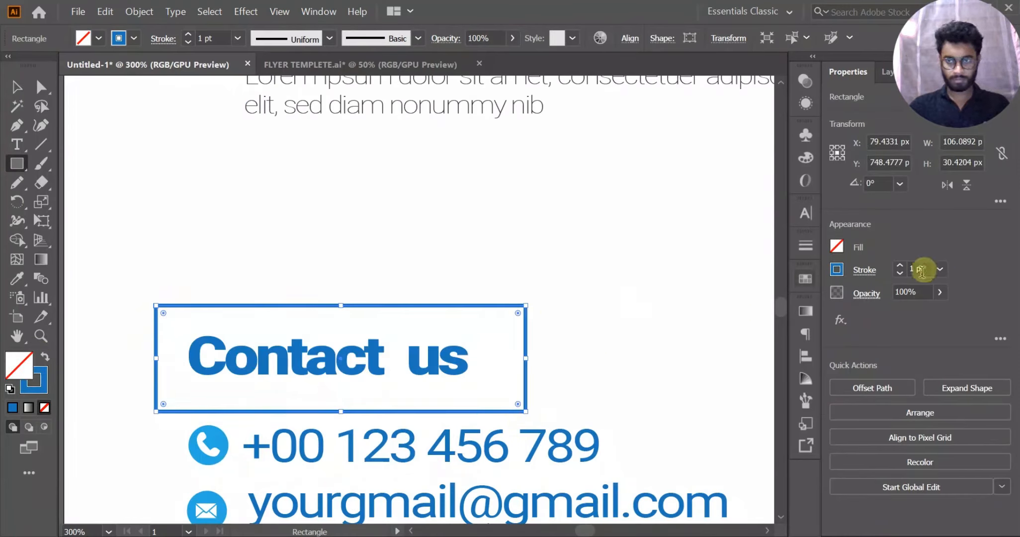
{"action": "scroll", "coordinate": [922, 271], "scroll_direction": "up", "scroll_amount": 3}
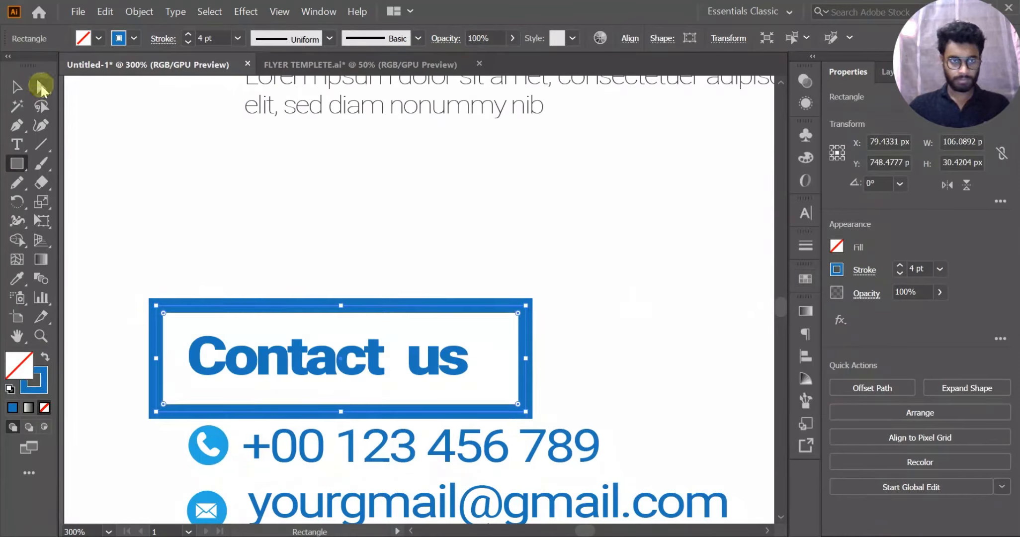
Fully round the corners of the frame around the Contact us heading.
{"action": "left_click", "coordinate": [40, 87]}
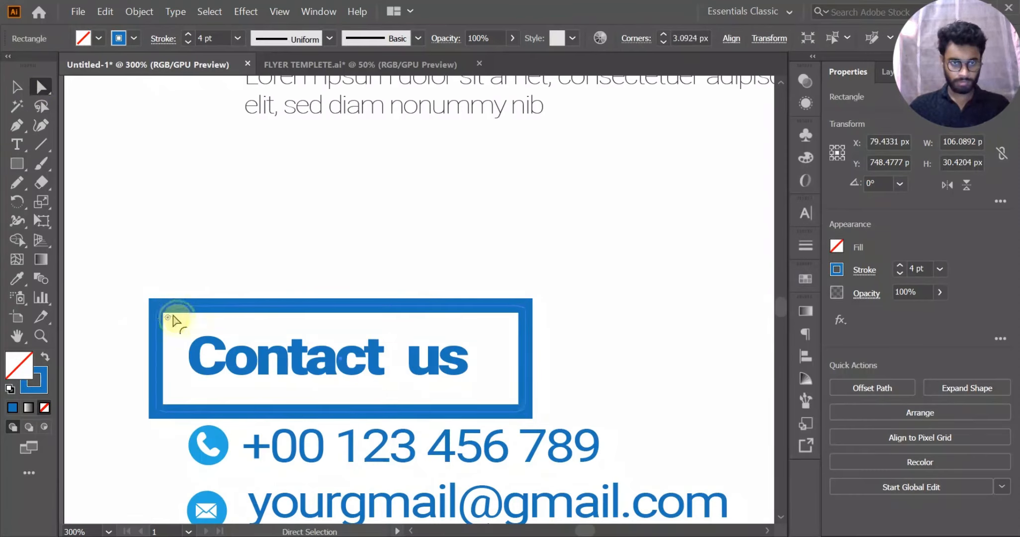
{"action": "left_click_drag", "start_coordinate": [203, 334], "coordinate": [152, 280]}
{"action": "left_click", "coordinate": [15, 89]}
{"action": "left_click", "coordinate": [149, 198]}
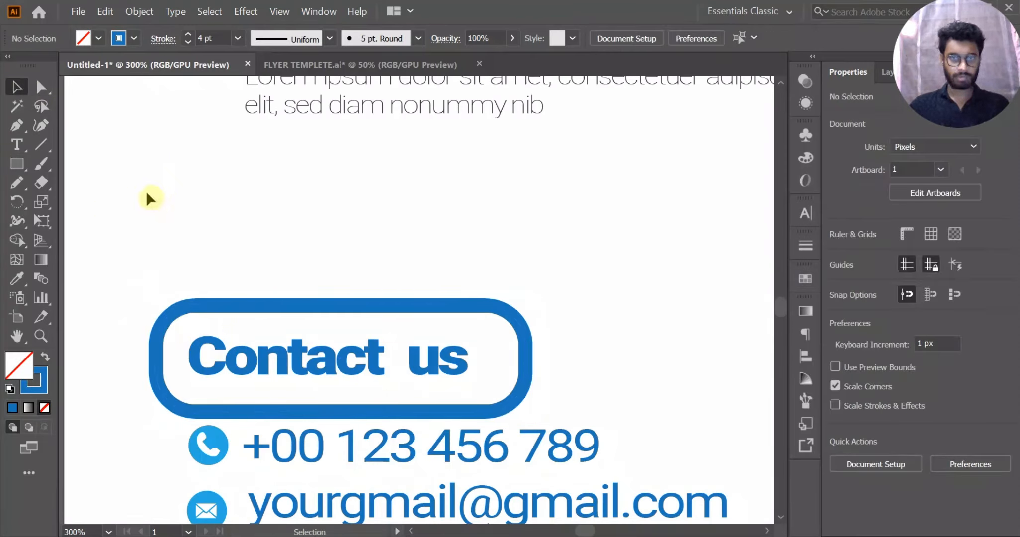
Nudge the phone, e-mail and address lines with their icons down to leave a gap below the Contact us frame.
{"action": "scroll", "coordinate": [327, 237], "scroll_direction": "down", "scroll_amount": 2}
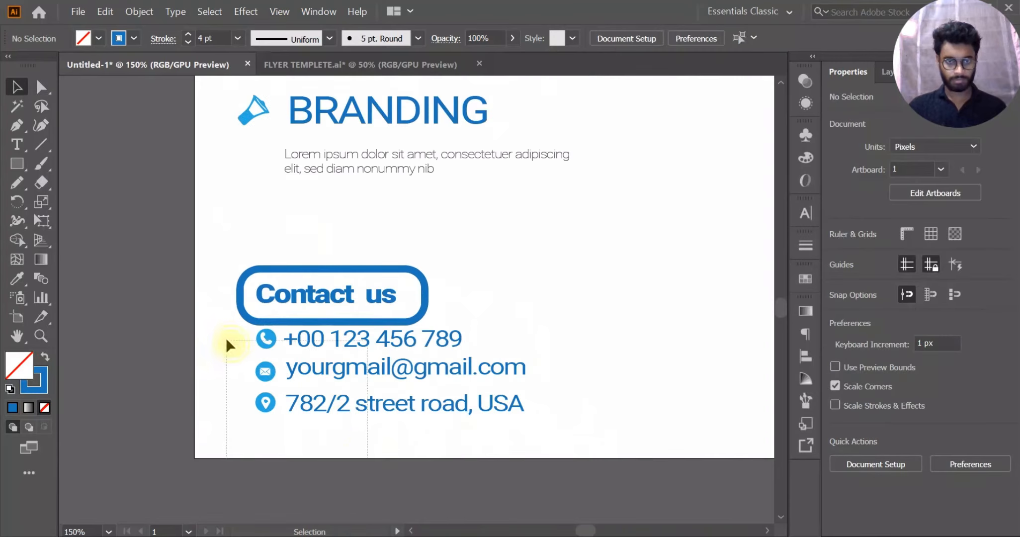
{"action": "left_click_drag", "start_coordinate": [225, 339], "coordinate": [206, 363]}
{"action": "key", "text": "Down"}
{"action": "key", "text": "Down"}
{"action": "key", "text": "Down"}
{"action": "key", "text": "Down"}
{"action": "key", "text": "Down"}
{"action": "key", "text": "Down"}
{"action": "key", "text": "Down"}
{"action": "key", "text": "Down"}
{"action": "key", "text": "Down"}
{"action": "key", "text": "Down"}
{"action": "key", "text": "Down"}
{"action": "key", "text": "Down"}
{"action": "key", "text": "Down"}
{"action": "key", "text": "Down"}
{"action": "key", "text": "Down"}
{"action": "key", "text": "Down"}
{"action": "key", "text": "Down"}
{"action": "key", "text": "Down"}
{"action": "key", "text": "Down"}
{"action": "key", "text": "Down"}
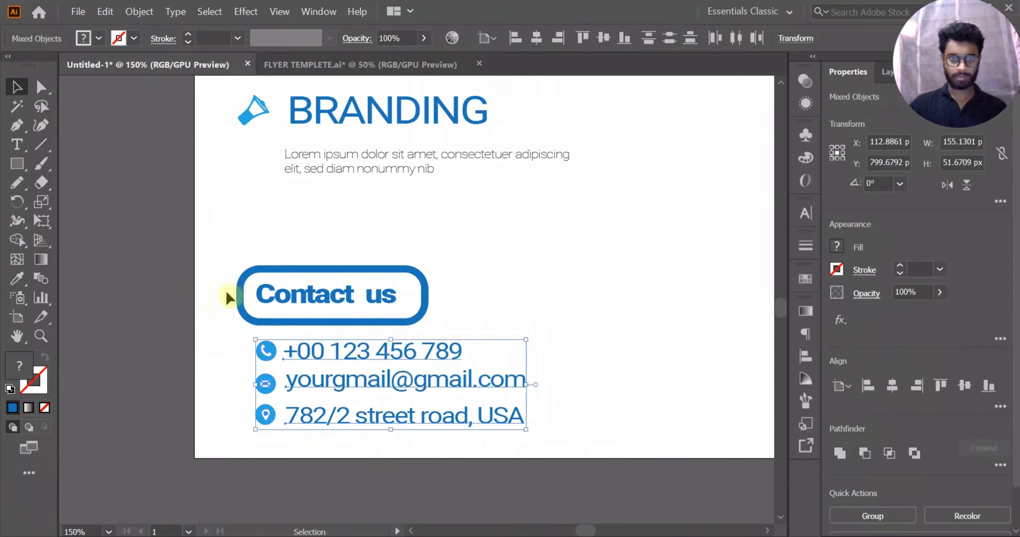
{"action": "left_click", "coordinate": [174, 172]}
{"action": "scroll", "coordinate": [422, 315], "scroll_direction": "down", "scroll_amount": 3}
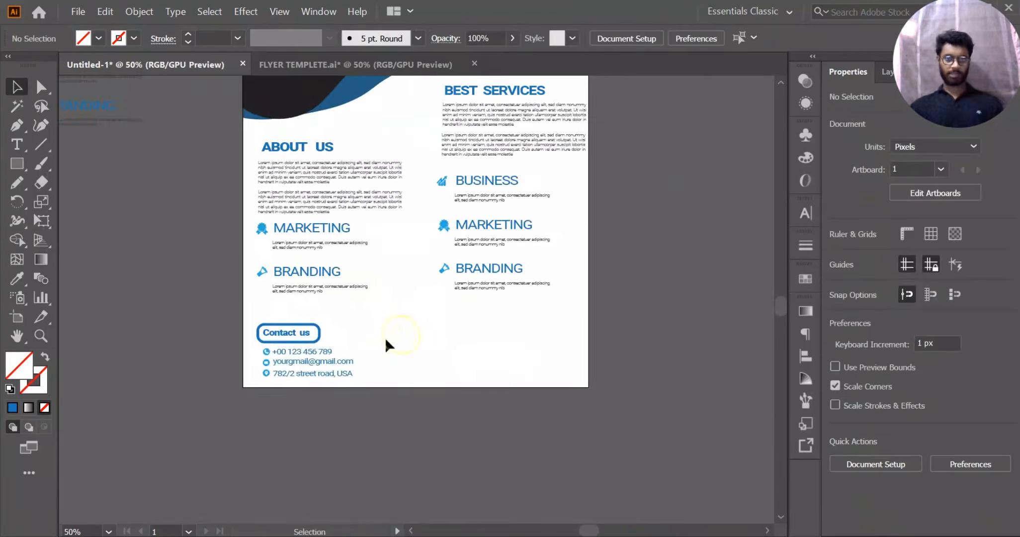
{"action": "scroll", "coordinate": [501, 365], "scroll_direction": "up", "scroll_amount": 1}
{"action": "scroll", "coordinate": [502, 365], "scroll_direction": "up", "scroll_amount": 1}
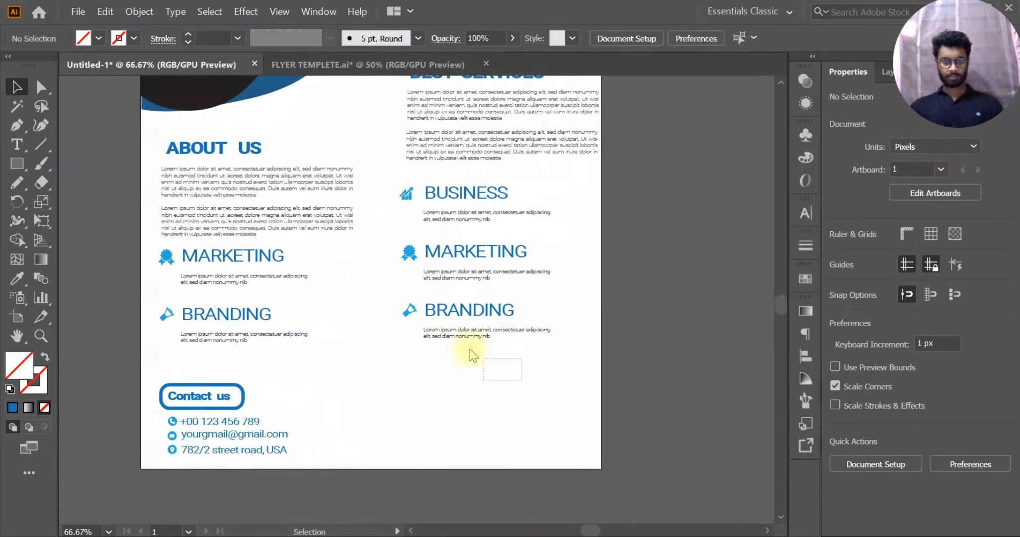
{"action": "left_click_drag", "start_coordinate": [389, 242], "coordinate": [386, 240]}
{"action": "left_click_drag", "start_coordinate": [463, 253], "coordinate": [451, 395]}
{"action": "key", "text": "ctrl+z"}
{"action": "left_click", "coordinate": [497, 357]}
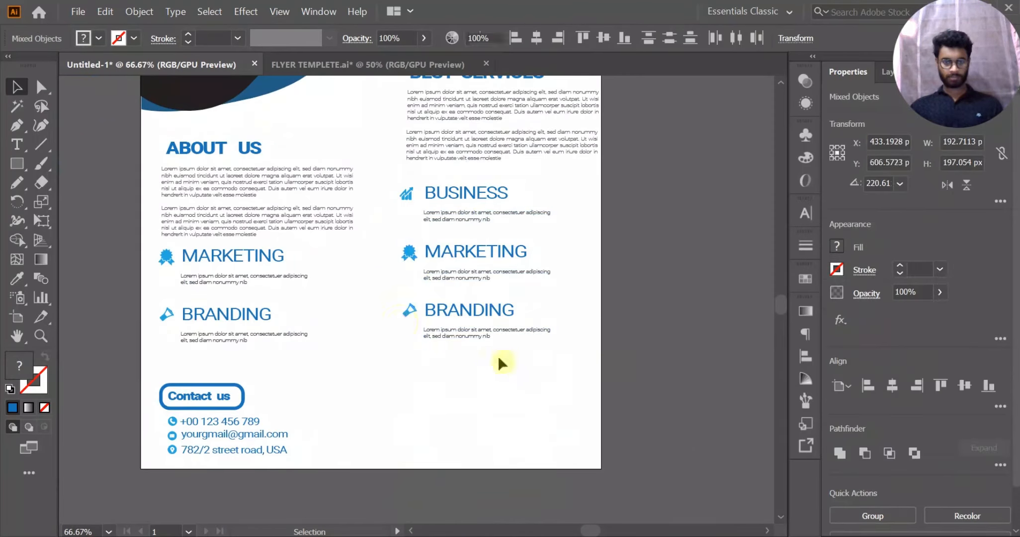
{"action": "left_click_drag", "start_coordinate": [393, 293], "coordinate": [645, 371]}
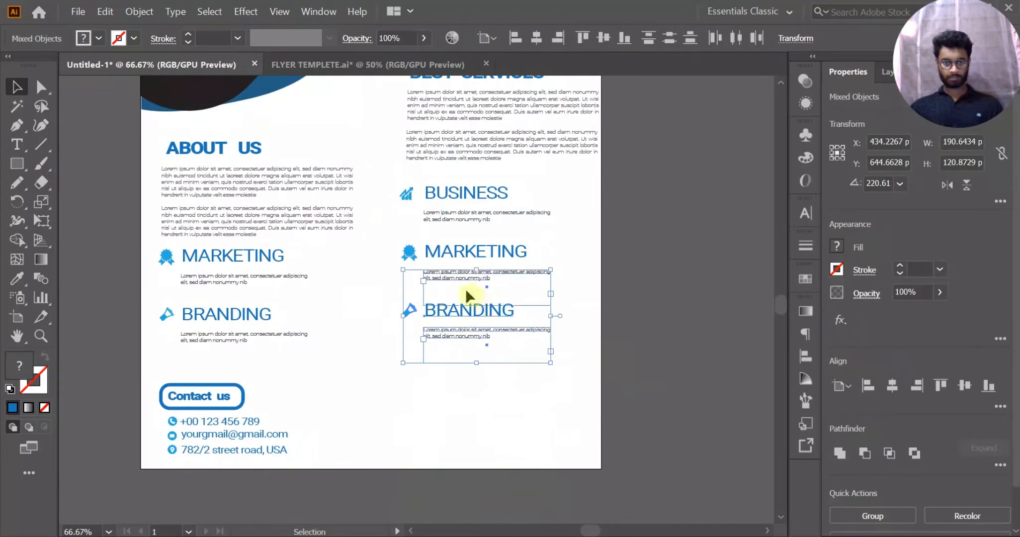
{"action": "left_click_drag", "start_coordinate": [458, 313], "coordinate": [465, 374]}
{"action": "key", "text": "ctrl+z"}
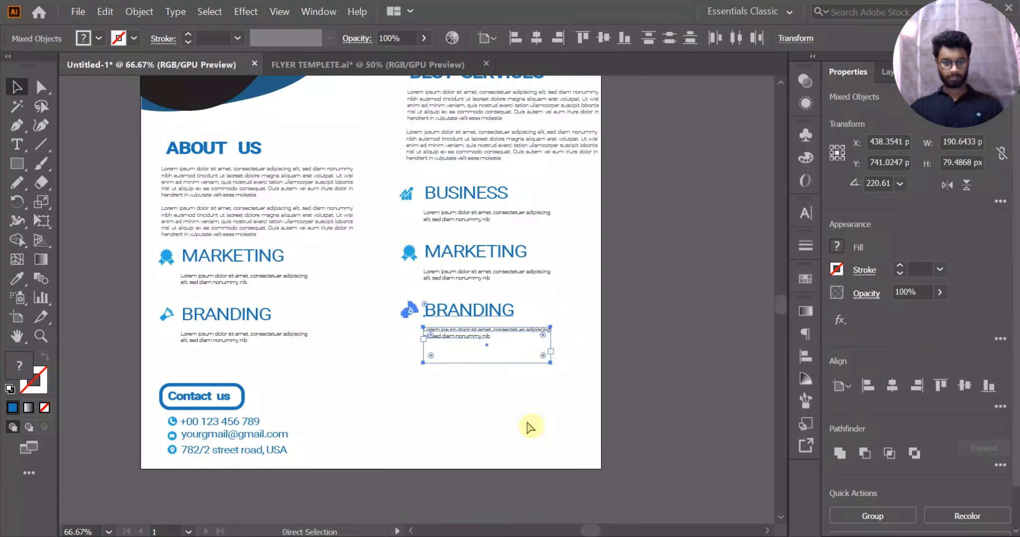
{"action": "left_click", "coordinate": [586, 409]}
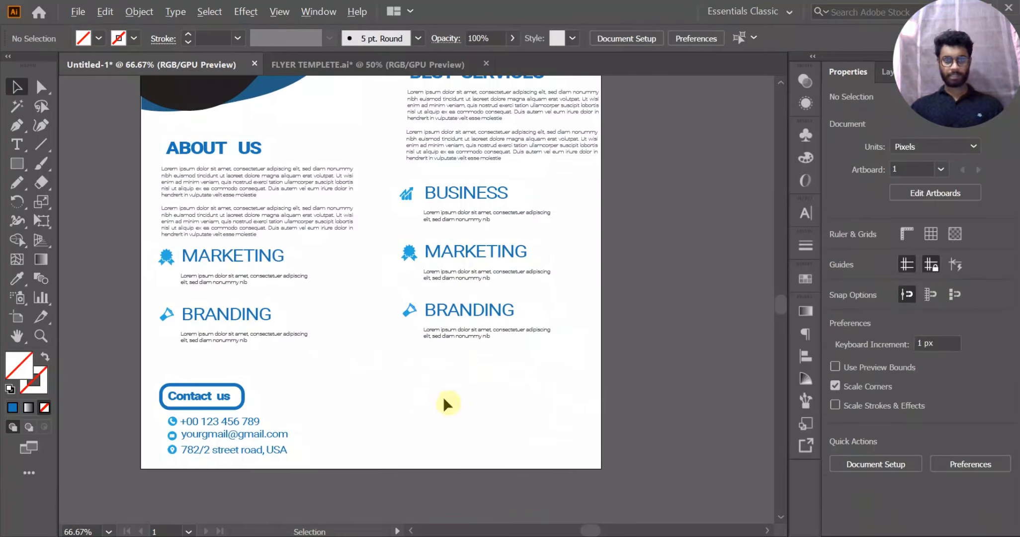
Copy the QR code image from the scanbot.io page in the browser, then paste it into the Illustrator flyer and place it beside the artboard.
{"action": "scroll", "coordinate": [444, 398], "scroll_direction": "down", "scroll_amount": 1}
{"action": "left_click_drag", "start_coordinate": [476, 383], "coordinate": [475, 434]}
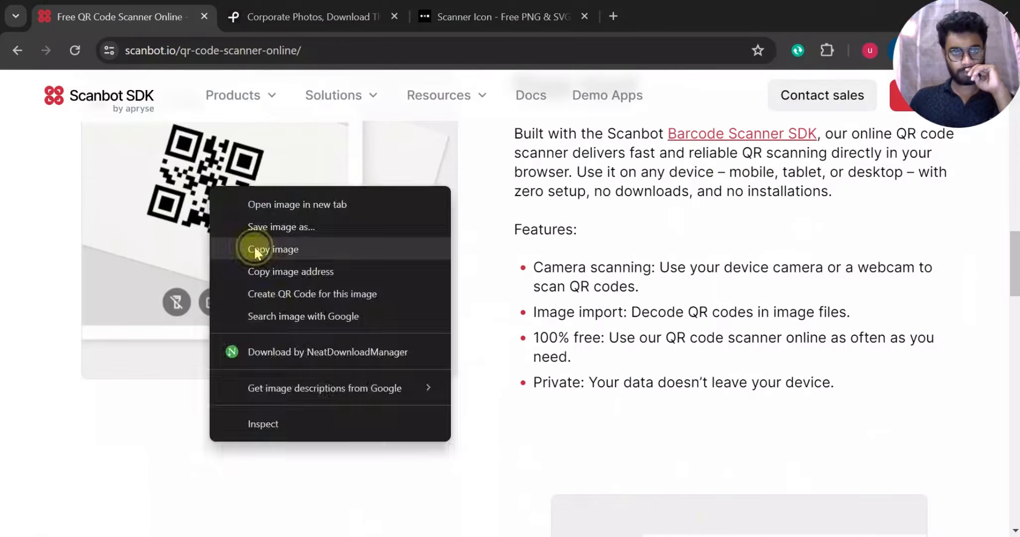
{"action": "left_click", "coordinate": [257, 315]}
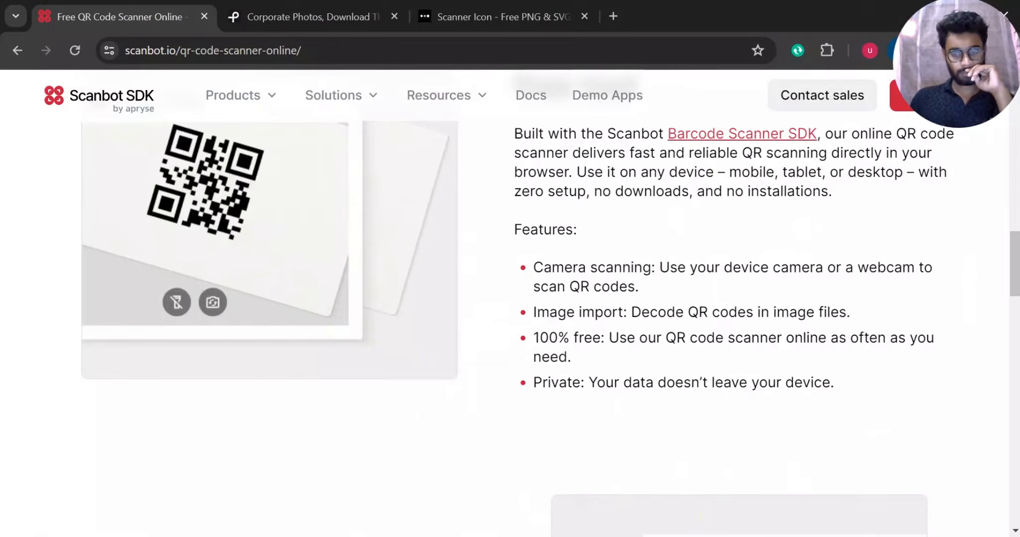
{"action": "key", "text": "alt+Tab"}
{"action": "key", "text": "ctrl+v"}
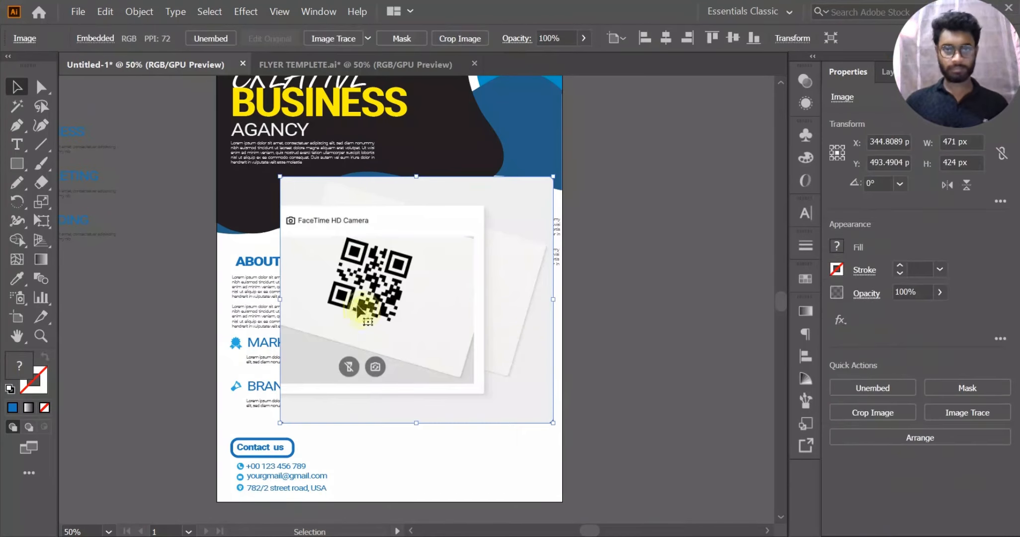
{"action": "left_click_drag", "start_coordinate": [624, 302], "coordinate": [625, 302]}
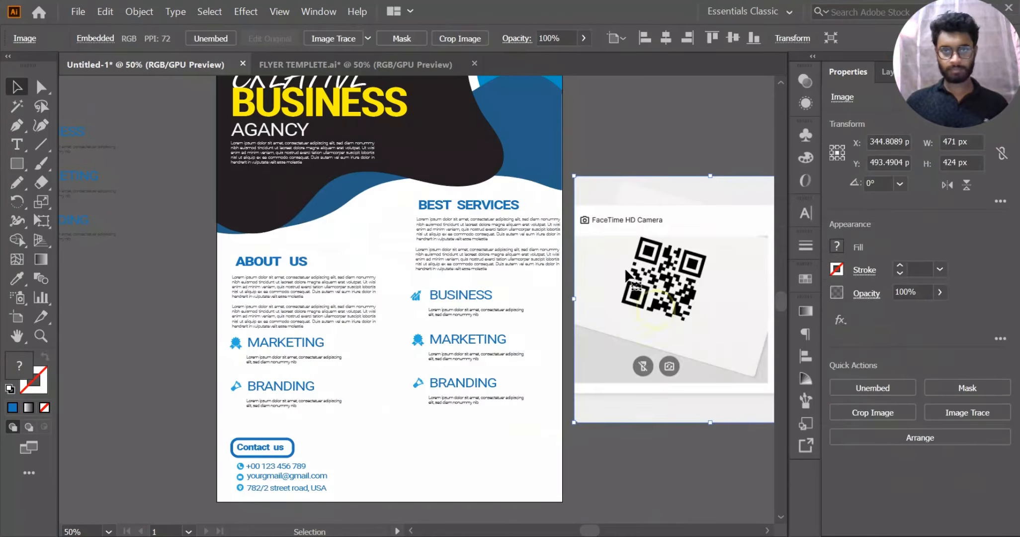
Run Image Trace on the QR code image with the Default preset and expand the tracing into paths.
{"action": "left_click", "coordinate": [332, 38]}
{"action": "right_click", "coordinate": [726, 198]}
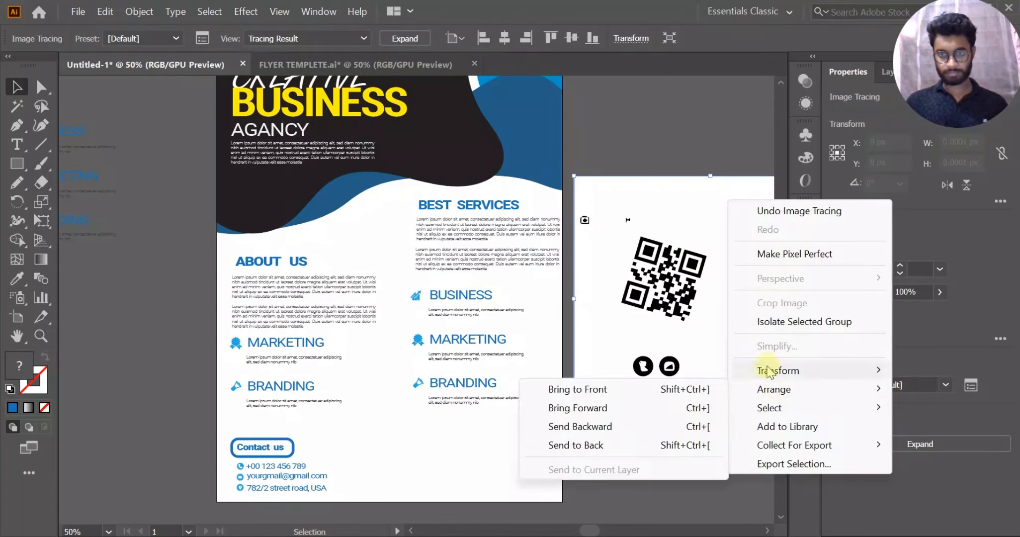
{"action": "left_click", "coordinate": [684, 155]}
{"action": "left_click_drag", "start_coordinate": [696, 183], "coordinate": [697, 146]}
{"action": "right_click", "coordinate": [682, 167]}
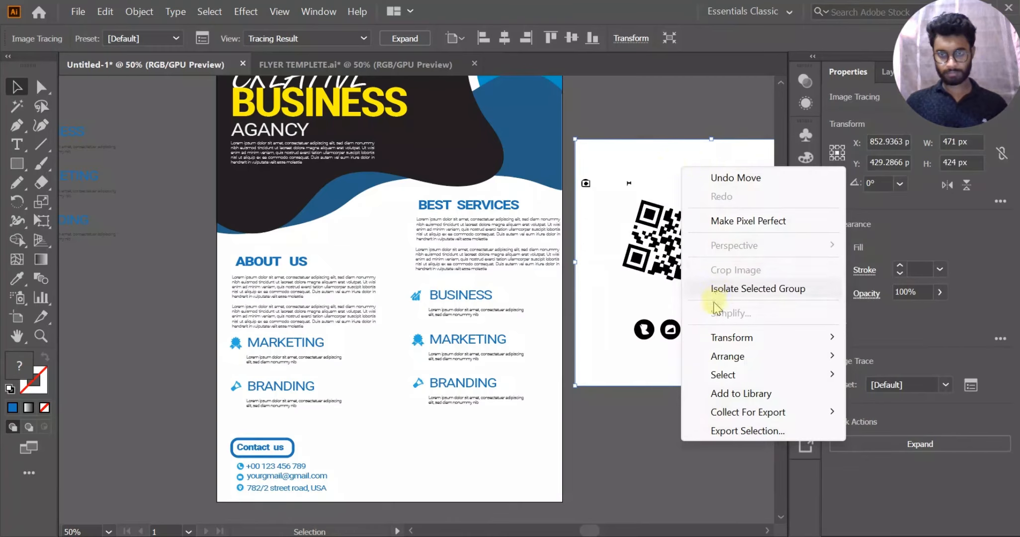
{"action": "left_click", "coordinate": [405, 39]}
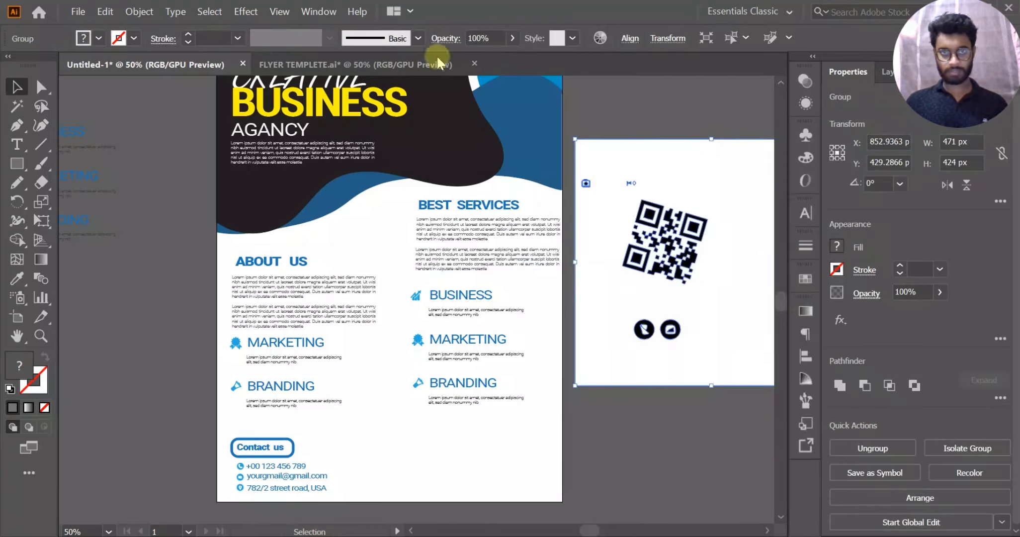
Ungroup the traced QR code image and delete its white background shape.
{"action": "right_click", "coordinate": [643, 182]}
{"action": "left_click", "coordinate": [686, 323]}
{"action": "left_click", "coordinate": [665, 419]}
{"action": "left_click_drag", "start_coordinate": [634, 307], "coordinate": [619, 390]}
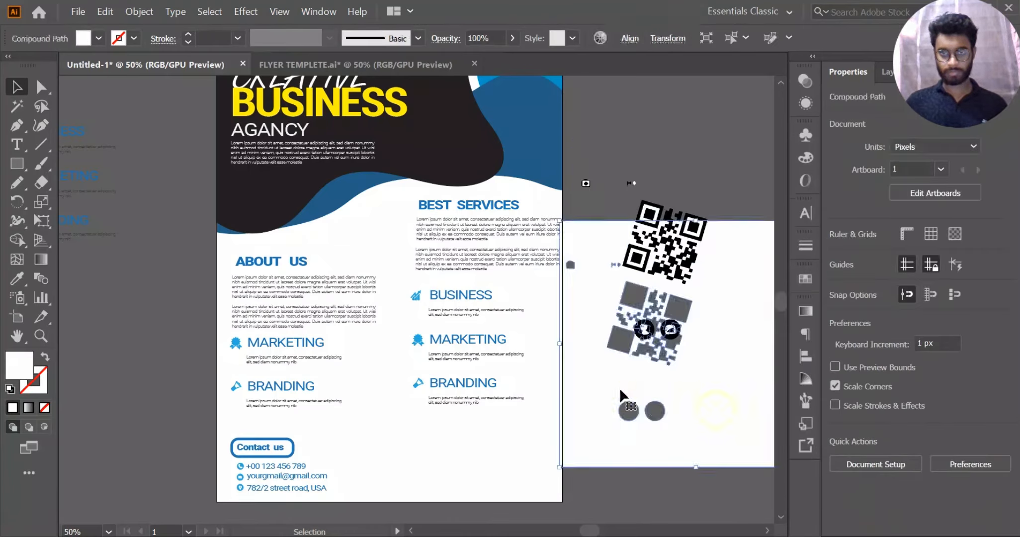
{"action": "key", "text": "Delete"}
Group all the black and white pieces of the QR code, leaving out the stray icons around it.
{"action": "scroll", "coordinate": [685, 155], "scroll_direction": "up", "scroll_amount": 2}
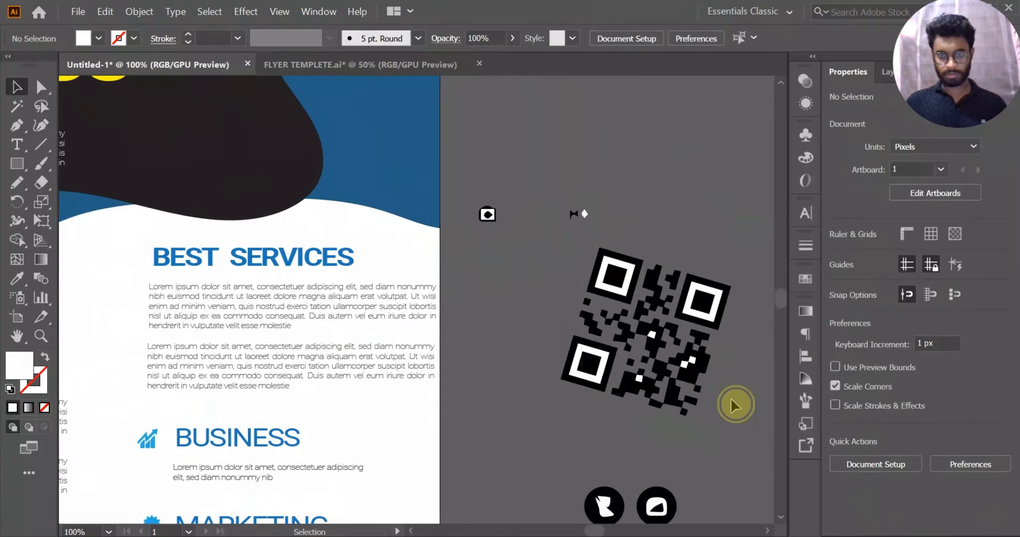
{"action": "left_click_drag", "start_coordinate": [750, 439], "coordinate": [749, 438]}
{"action": "key", "text": "ctrl+g"}
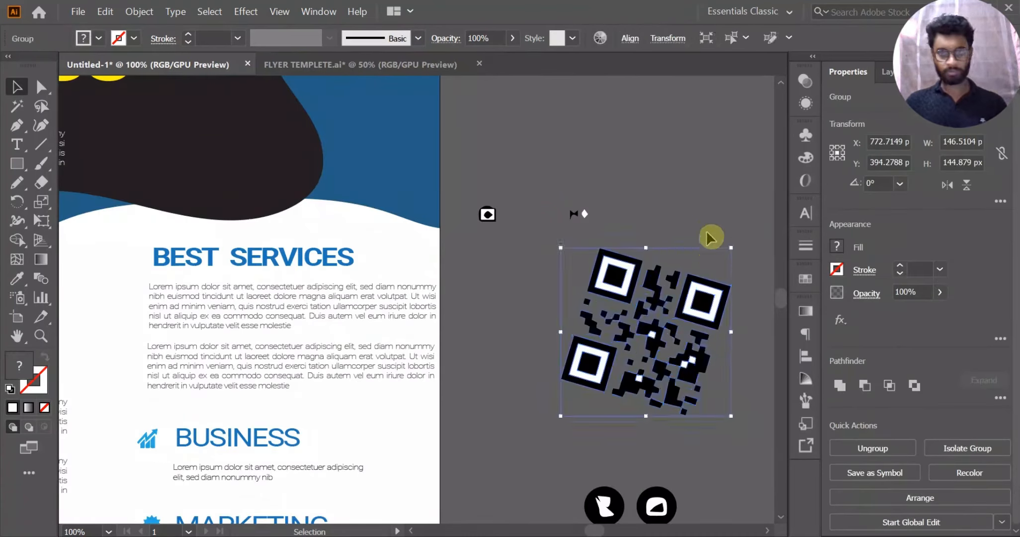
{"action": "left_click", "coordinate": [707, 229]}
Place the QR code on the flyer below the right-hand BRANDING item, rotate it upright, and scale it to about 96 px wide.
{"action": "scroll", "coordinate": [707, 228], "scroll_direction": "down", "scroll_amount": 2}
{"action": "left_click_drag", "start_coordinate": [704, 271], "coordinate": [603, 343]}
{"action": "scroll", "coordinate": [594, 372], "scroll_direction": "up", "scroll_amount": 1}
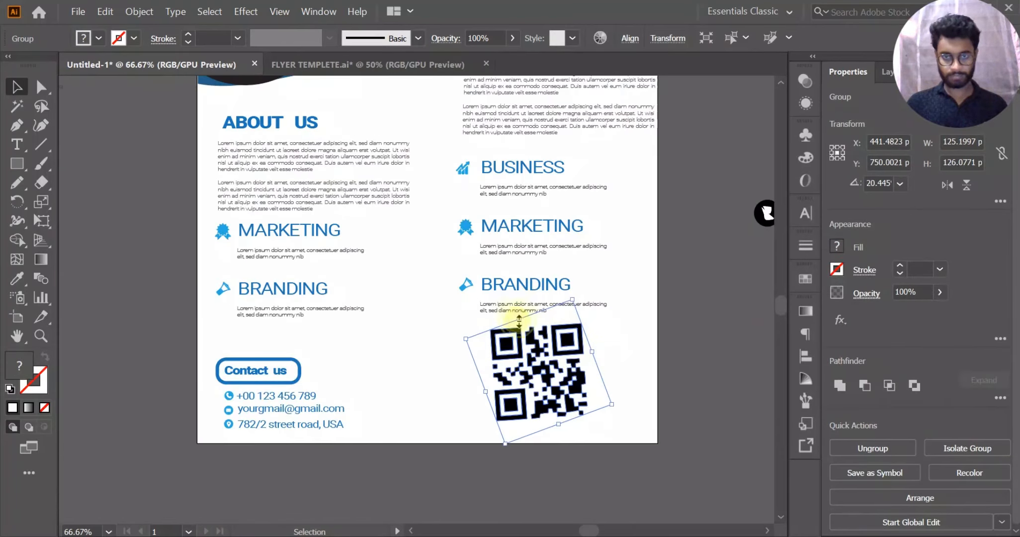
{"action": "left_click_drag", "start_coordinate": [519, 320], "coordinate": [525, 369]}
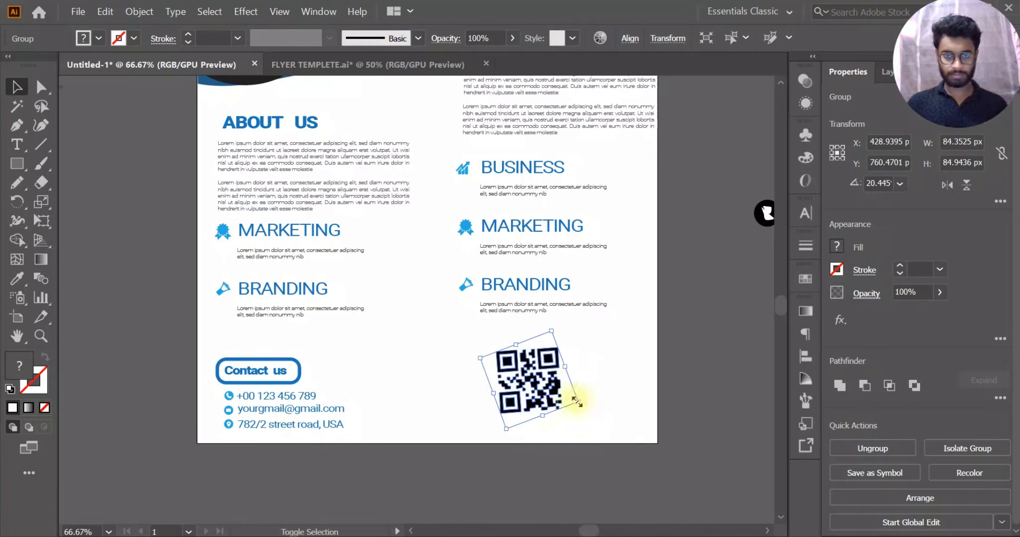
{"action": "mouse_move", "coordinate": [577, 402]}
{"action": "left_mouse_down"}
{"action": "mouse_move", "coordinate": [603, 418]}
{"action": "mouse_move", "coordinate": [596, 405]}
{"action": "left_mouse_up"}
{"action": "left_click", "coordinate": [676, 349]}
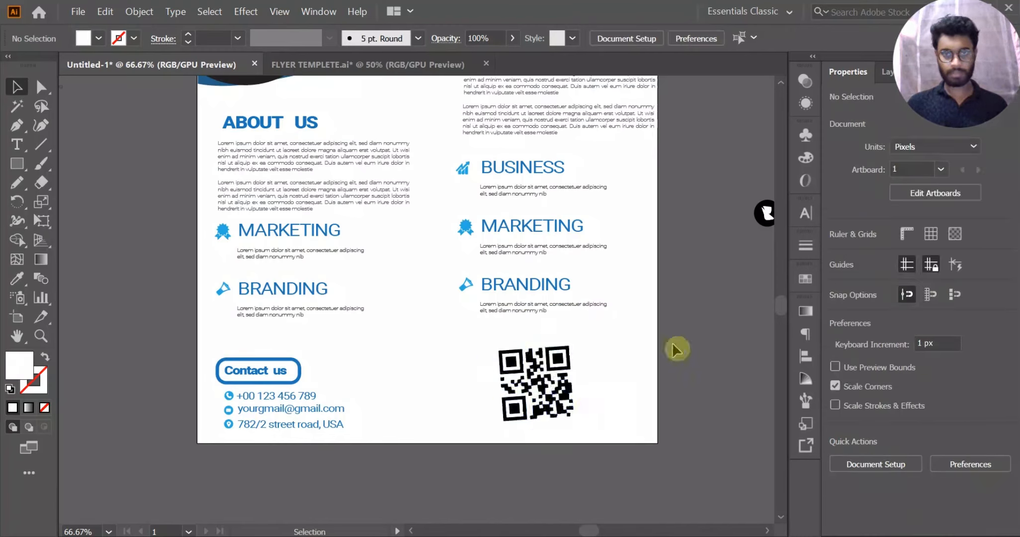
Delete the leftover trace icons and the spare service items lying outside the flyer's artboard.
{"action": "scroll", "coordinate": [686, 303], "scroll_direction": "down", "scroll_amount": 1}
{"action": "left_click_drag", "start_coordinate": [688, 301], "coordinate": [609, 390]}
{"action": "scroll", "coordinate": [609, 391], "scroll_direction": "down", "scroll_amount": 1}
{"action": "left_click_drag", "start_coordinate": [705, 407], "coordinate": [601, 243]}
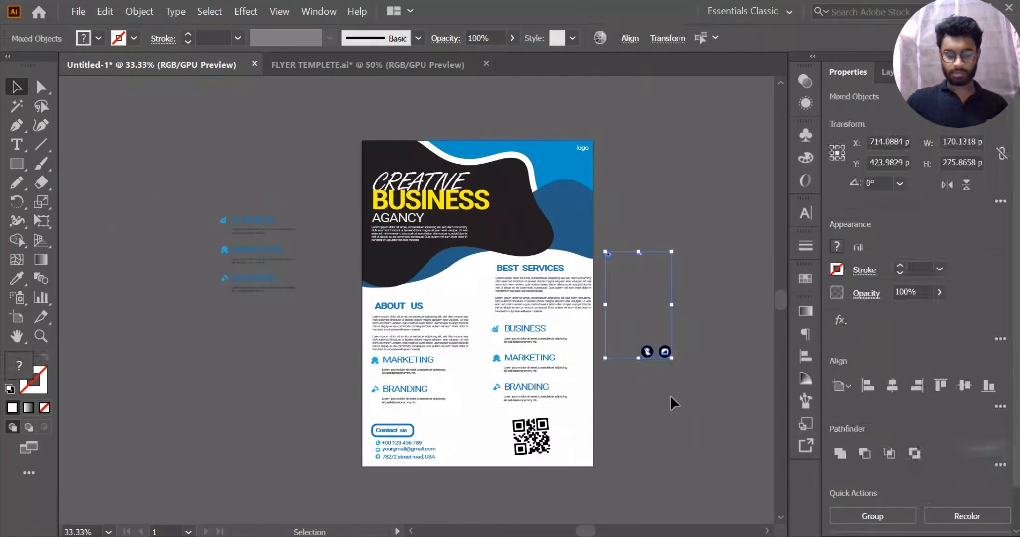
{"action": "key", "text": "Delete"}
{"action": "key", "text": "Delete"}
{"action": "left_click", "coordinate": [295, 327]}
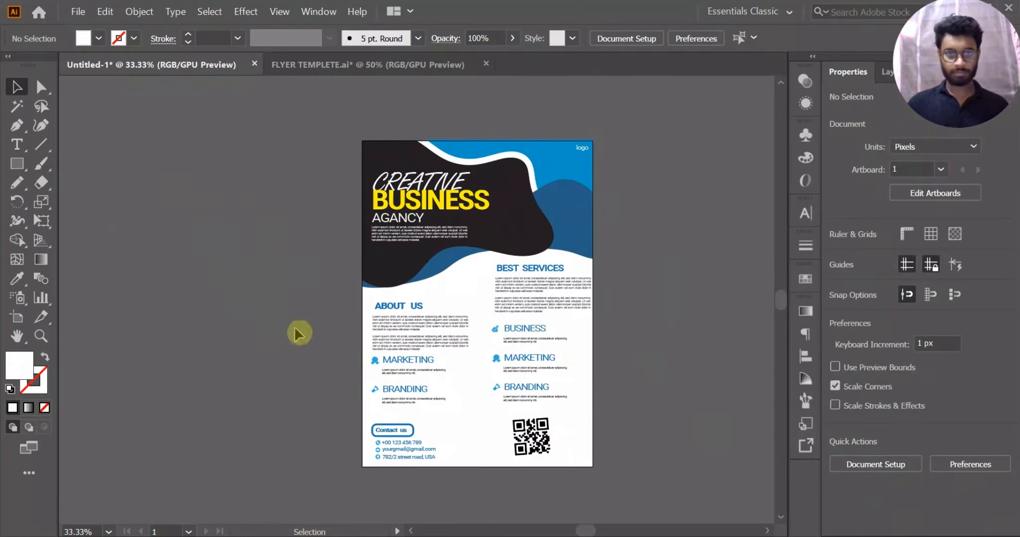
Review the flyer's layout from the headline down to the contact block and QR code.
{"action": "scroll", "coordinate": [466, 299], "scroll_direction": "up", "scroll_amount": 1}
{"action": "left_click_drag", "start_coordinate": [466, 299], "coordinate": [443, 328]}
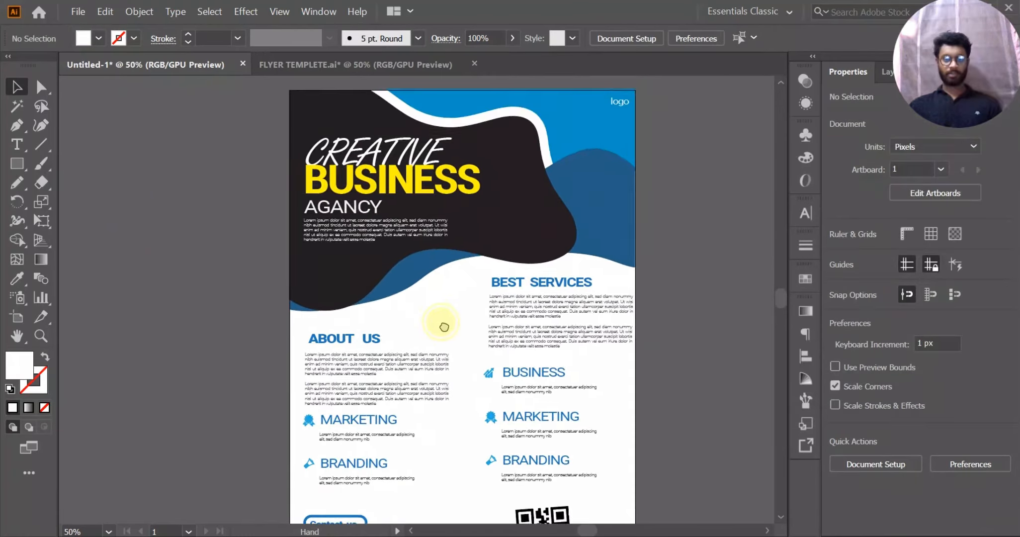
{"action": "scroll", "coordinate": [443, 328], "scroll_direction": "down", "scroll_amount": 1}
{"action": "left_click_drag", "start_coordinate": [480, 301], "coordinate": [485, 279]}
{"action": "scroll", "coordinate": [474, 280], "scroll_direction": "up", "scroll_amount": 1}
{"action": "left_click_drag", "start_coordinate": [454, 370], "coordinate": [462, 292]}
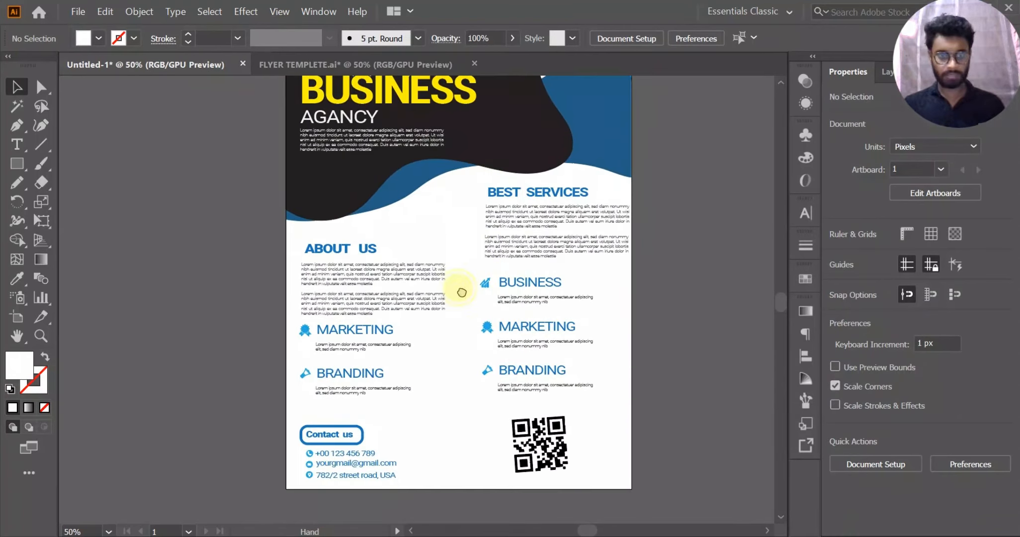
{"action": "scroll", "coordinate": [456, 297], "scroll_direction": "down", "scroll_amount": 1}
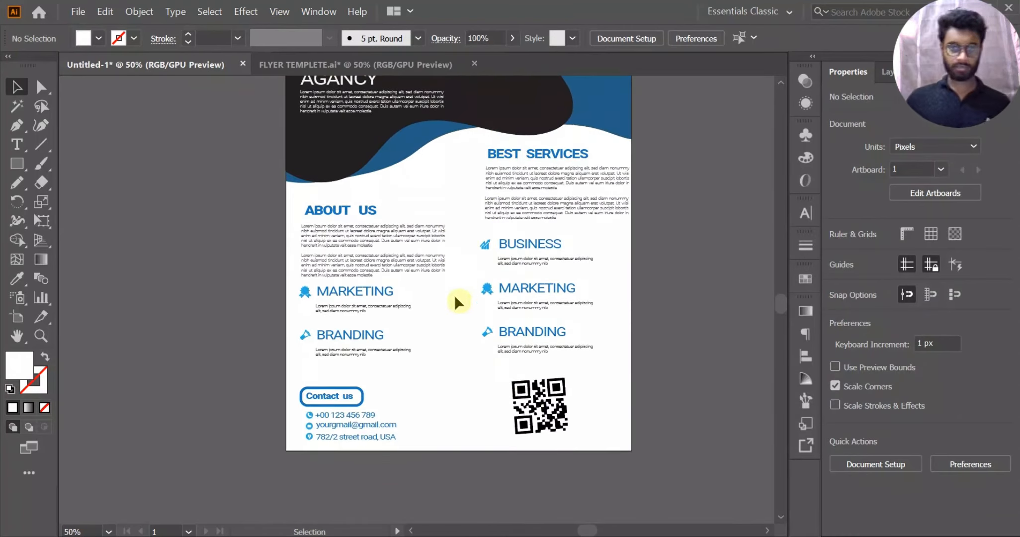
Fine-tune the QR code's rotation angle to 18° so its edges run straight.
{"action": "left_click", "coordinate": [547, 405]}
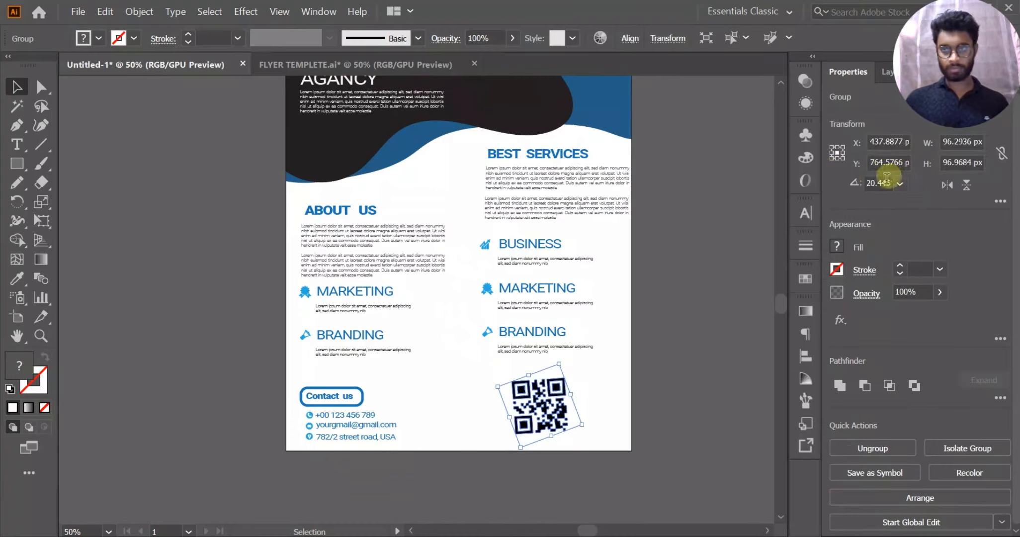
{"action": "left_click", "coordinate": [887, 181]}
{"action": "type", "text": "0"}
{"action": "key", "text": "Return"}
{"action": "left_click", "coordinate": [738, 253]}
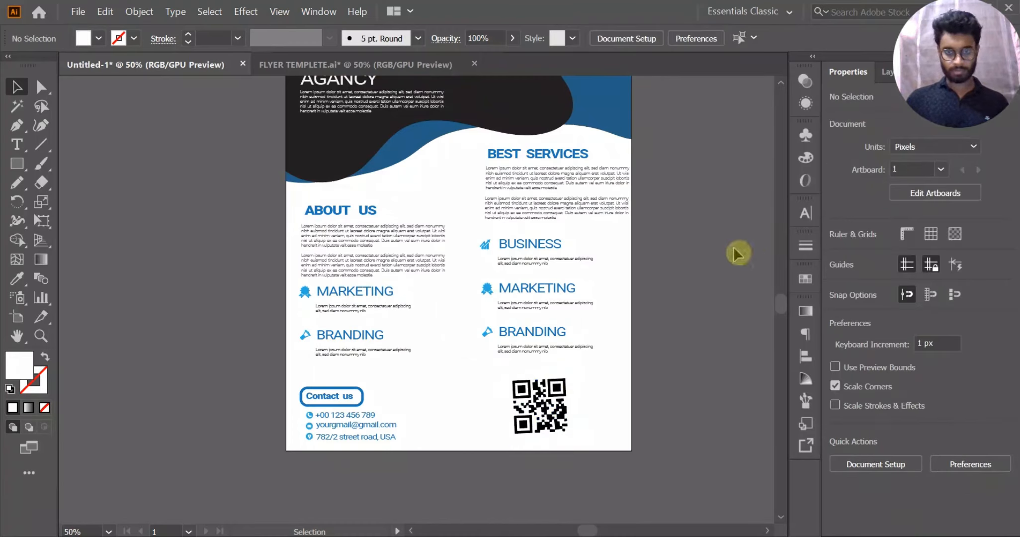
{"action": "left_click", "coordinate": [556, 391]}
{"action": "left_click", "coordinate": [736, 284]}
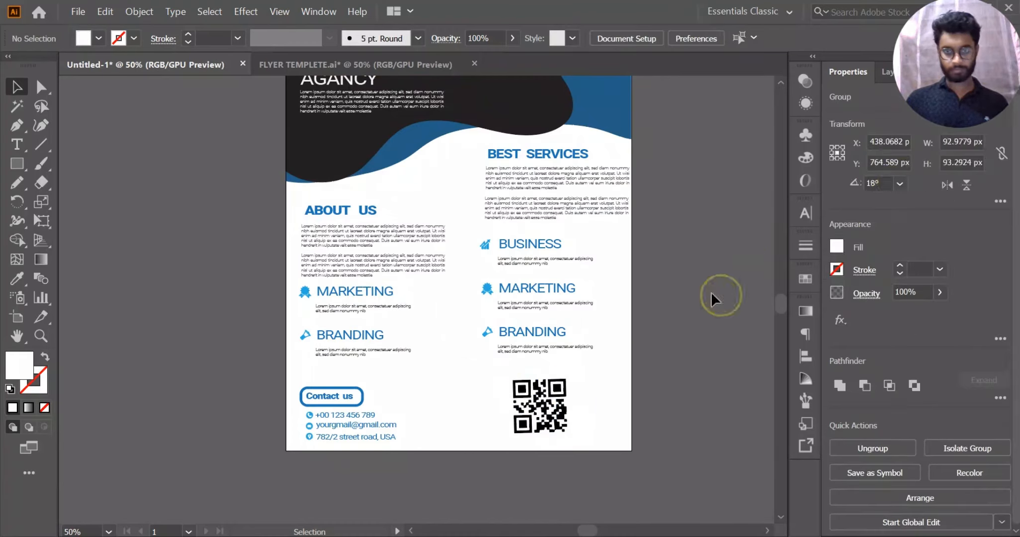
Recolor the BUSINESS headline word from yellow to light blue (#A4E7FF).
{"action": "scroll", "coordinate": [713, 298], "scroll_direction": "down", "scroll_amount": 1}
{"action": "left_click_drag", "start_coordinate": [664, 335], "coordinate": [649, 365]}
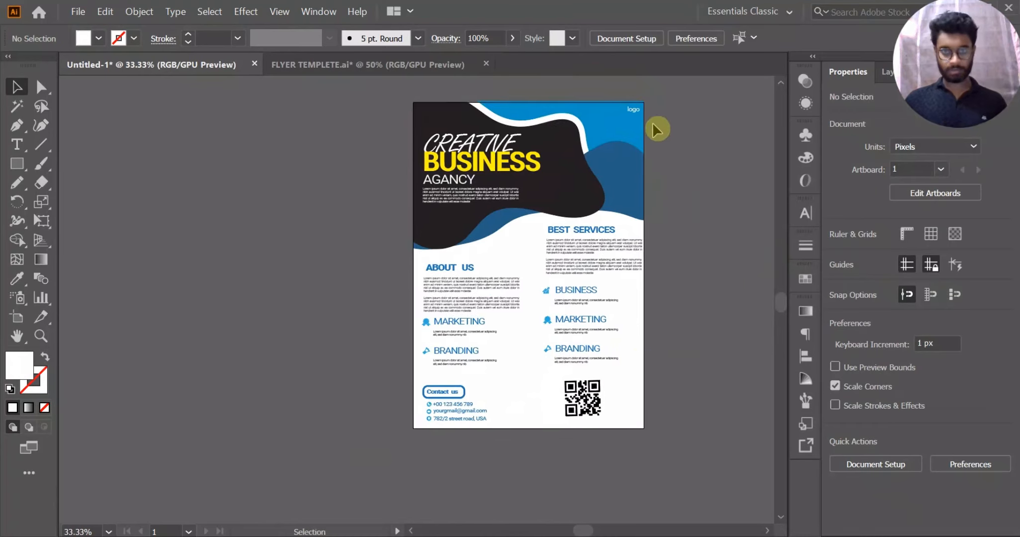
{"action": "scroll", "coordinate": [645, 228], "scroll_direction": "up", "scroll_amount": 1}
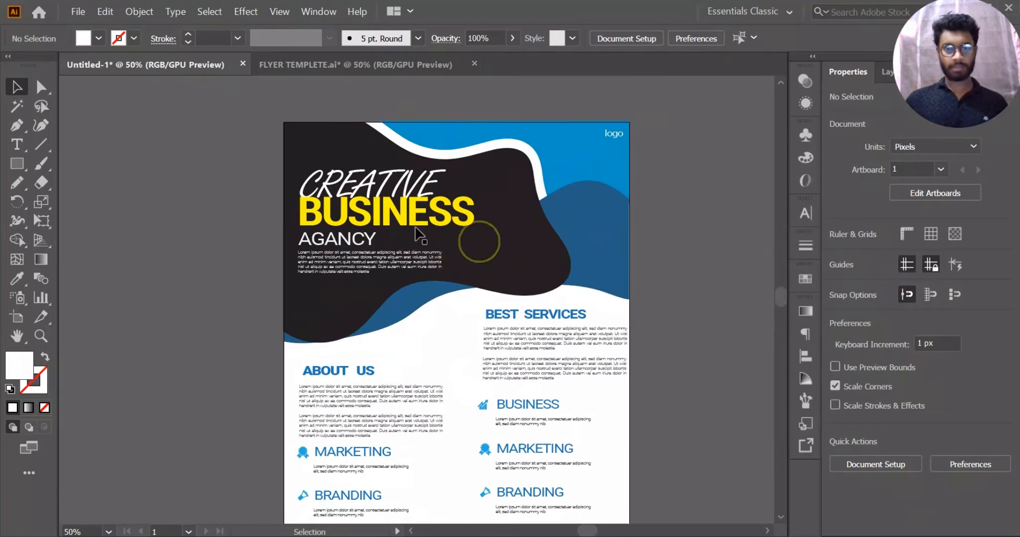
{"action": "left_click", "coordinate": [420, 228]}
{"action": "left_click", "coordinate": [837, 246]}
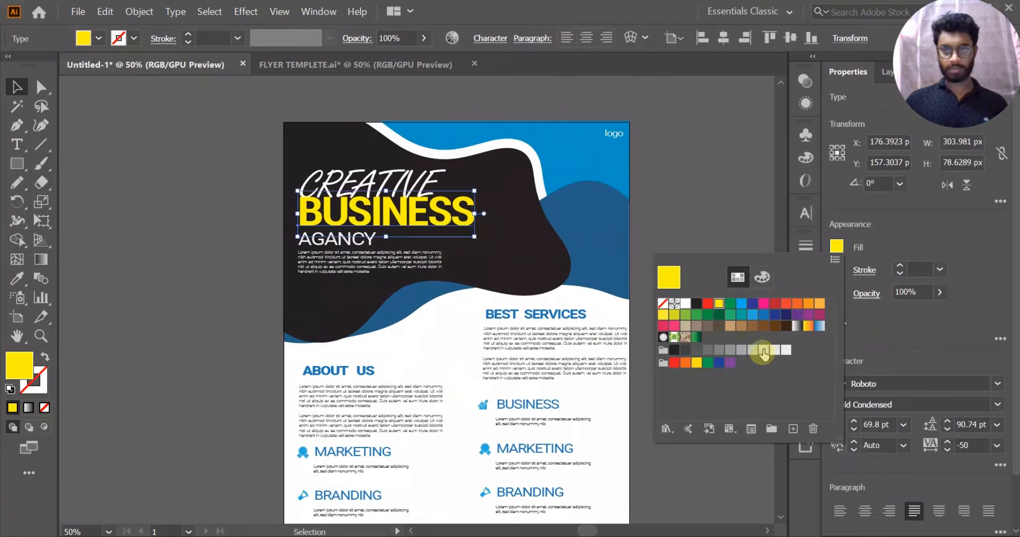
{"action": "left_click", "coordinate": [753, 315]}
{"action": "double_click", "coordinate": [22, 366]}
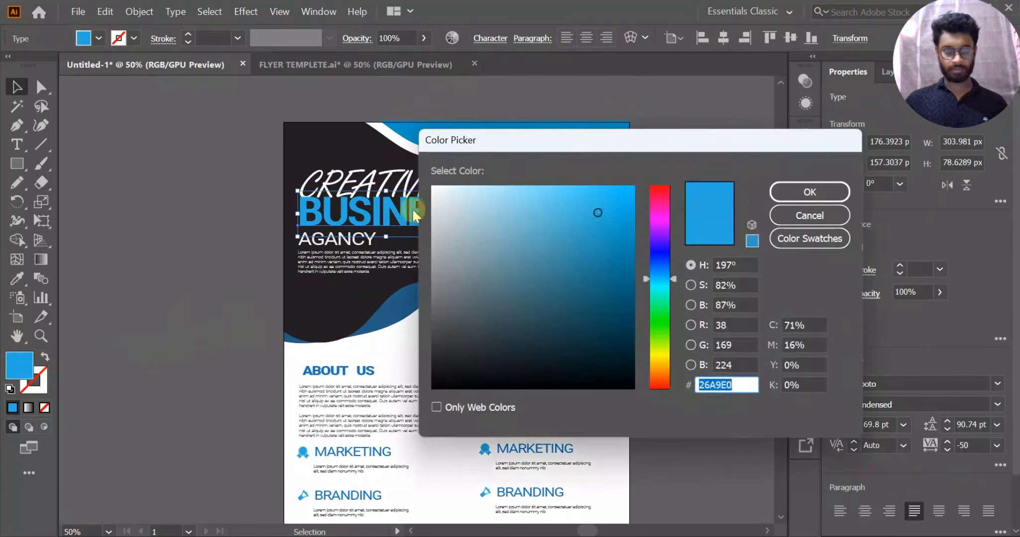
{"action": "left_click_drag", "start_coordinate": [559, 219], "coordinate": [511, 185]}
{"action": "left_click", "coordinate": [809, 192]}
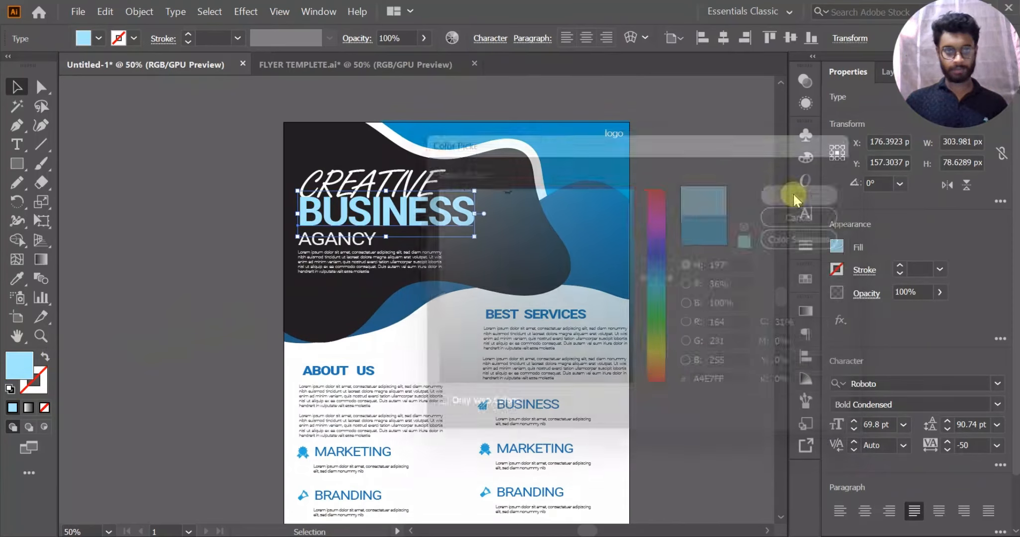
{"action": "left_click", "coordinate": [682, 224]}
Select all the flyer's artwork and group it into one object.
{"action": "scroll", "coordinate": [664, 253], "scroll_direction": "down", "scroll_amount": 1}
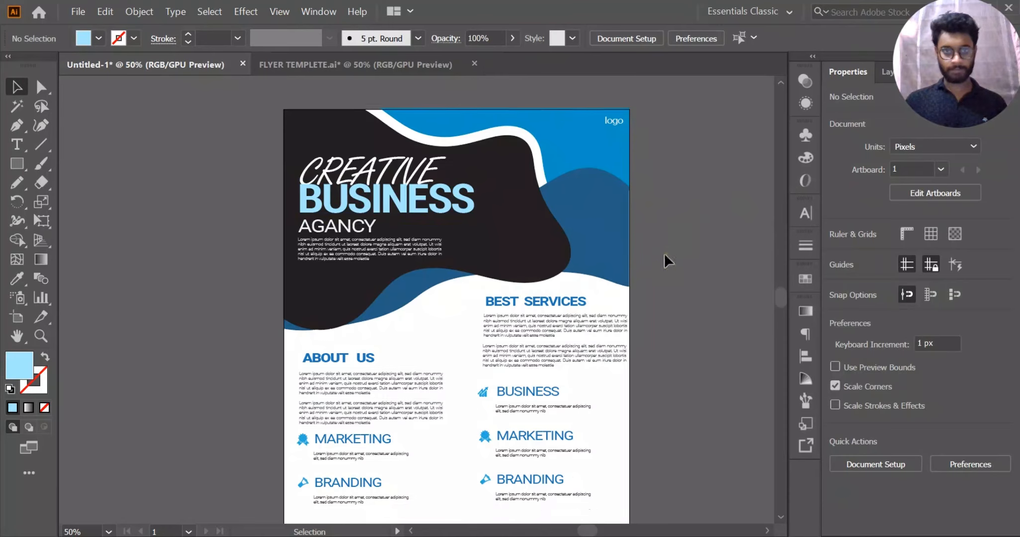
{"action": "scroll", "coordinate": [663, 269], "scroll_direction": "down", "scroll_amount": 1}
{"action": "left_click_drag", "start_coordinate": [664, 305], "coordinate": [562, 297]}
{"action": "left_click_drag", "start_coordinate": [283, 143], "coordinate": [571, 473]}
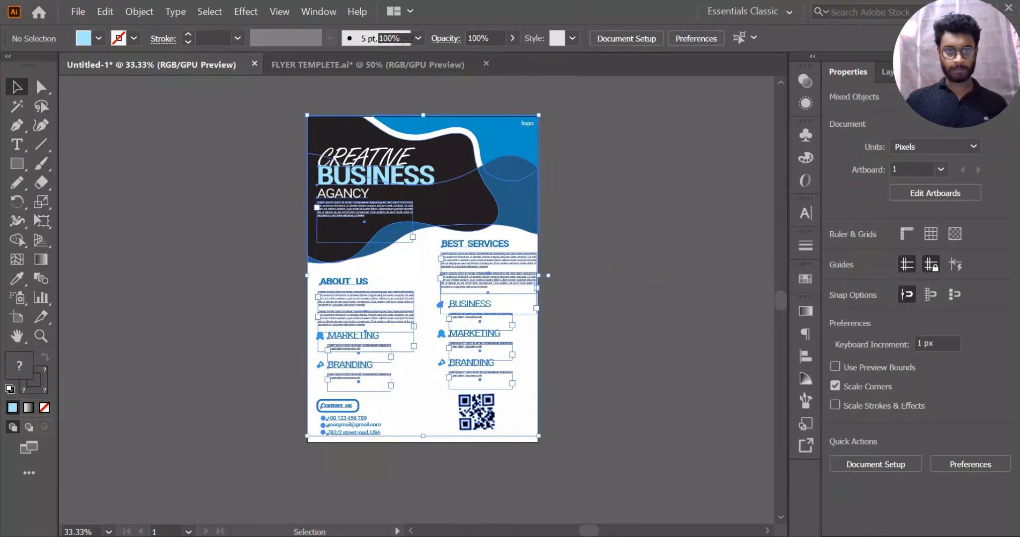
{"action": "left_click", "coordinate": [596, 240]}
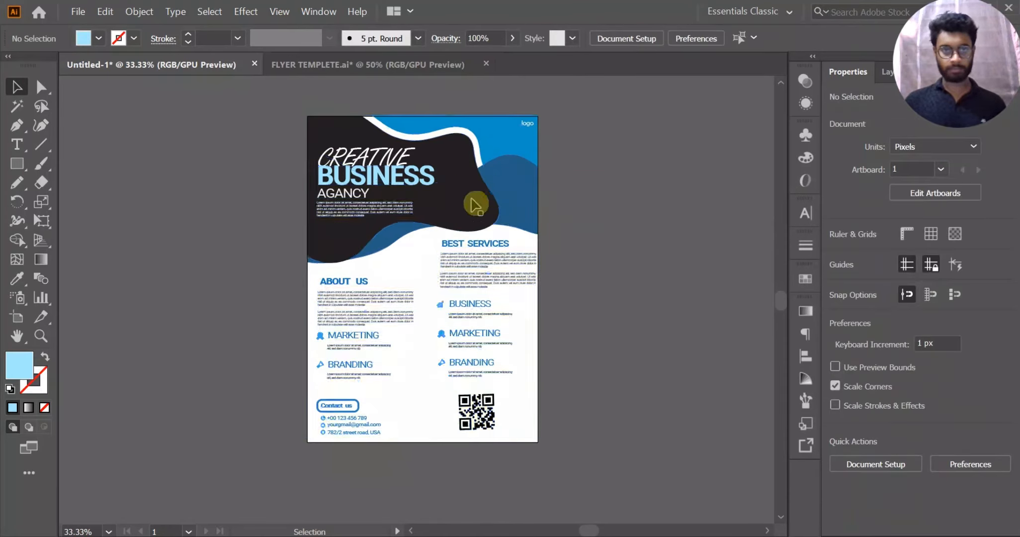
{"action": "scroll", "coordinate": [473, 205], "scroll_direction": "down", "scroll_amount": 1}
{"action": "left_click", "coordinate": [450, 203]}
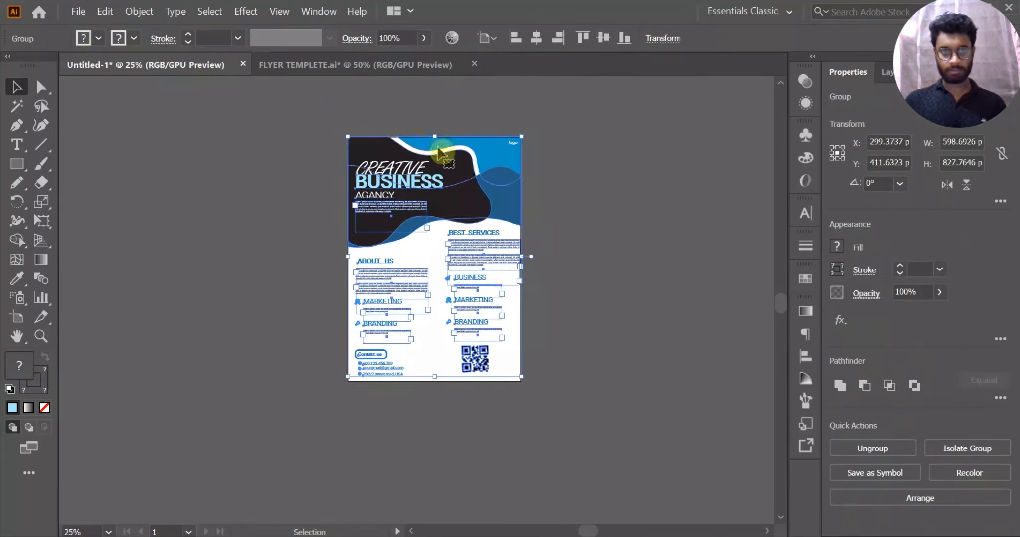
Create a second, larger artboard beside the flyer's artboard.
{"action": "left_click_drag", "start_coordinate": [592, 205], "coordinate": [401, 192]}
{"action": "left_click", "coordinate": [16, 324]}
{"action": "left_click_drag", "start_coordinate": [417, 119], "coordinate": [664, 431]}
{"action": "left_click", "coordinate": [18, 87]}
{"action": "left_click", "coordinate": [328, 105]}
{"action": "left_click_drag", "start_coordinate": [526, 253], "coordinate": [429, 301]}
{"action": "scroll", "coordinate": [416, 221], "scroll_direction": "up", "scroll_amount": 1}
{"action": "scroll", "coordinate": [355, 224], "scroll_direction": "up", "scroll_amount": 1}
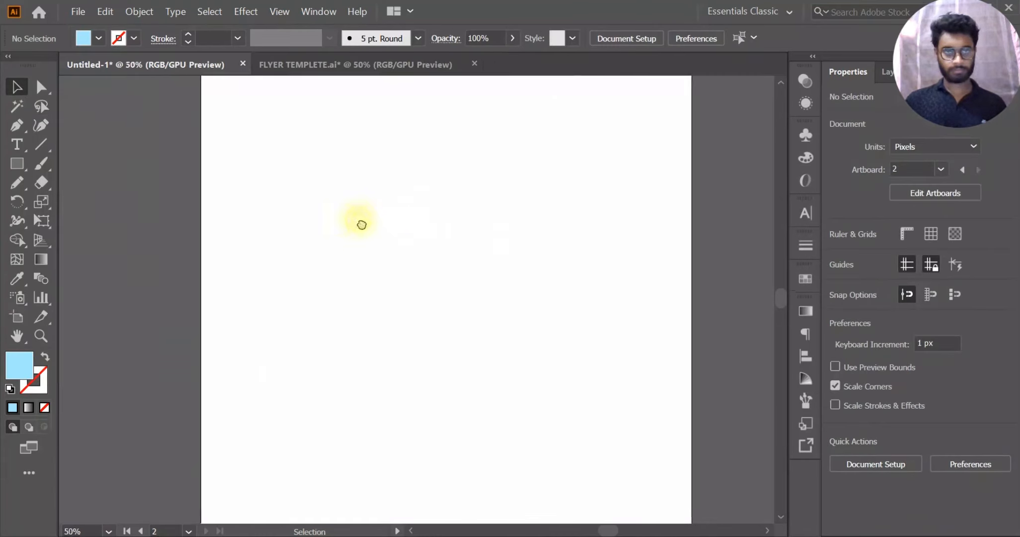
Draw a light blue background rectangle of about 911 × 1130 px covering the entire second artboard.
{"action": "scroll", "coordinate": [362, 224], "scroll_direction": "down", "scroll_amount": 1}
{"action": "left_click_drag", "start_coordinate": [256, 98], "coordinate": [601, 521]}
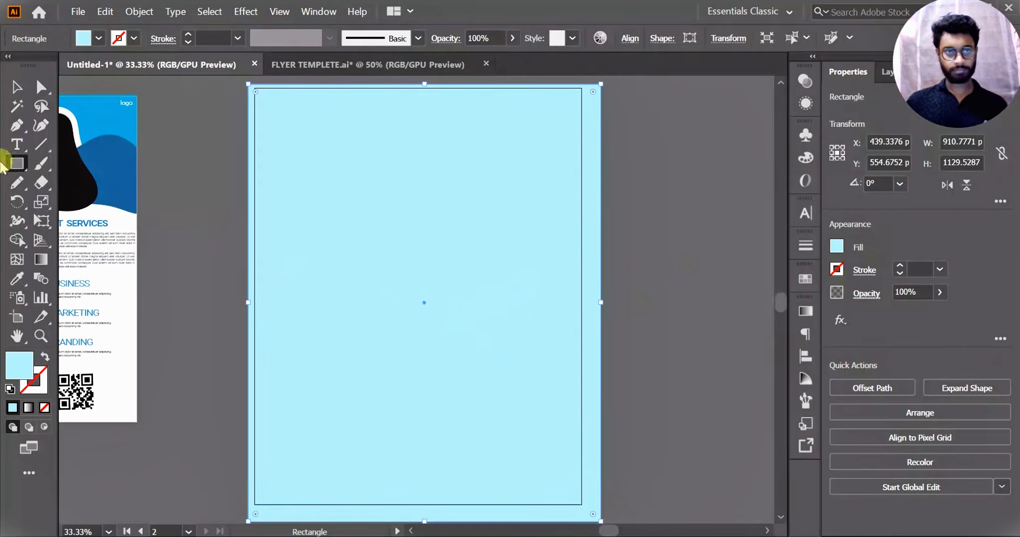
{"action": "left_click", "coordinate": [18, 88]}
{"action": "left_click", "coordinate": [186, 113]}
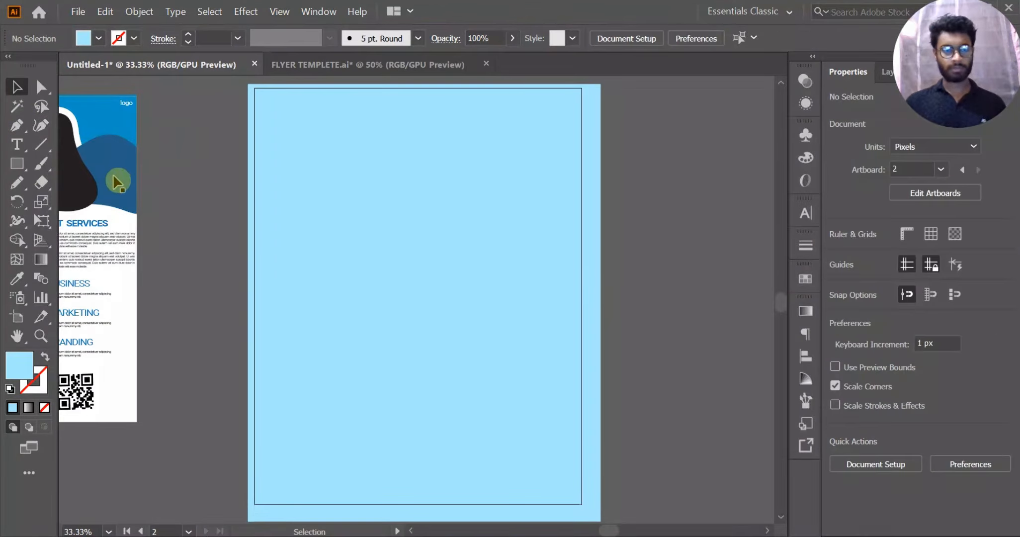
Try to place a copy of the flyer on the light blue background and bring it to the front.
{"action": "left_click_drag", "start_coordinate": [114, 174], "coordinate": [423, 132]}
{"action": "right_click", "coordinate": [423, 132]}
{"action": "mouse_move", "coordinate": [485, 338]}
{"action": "left_click", "coordinate": [600, 338]}
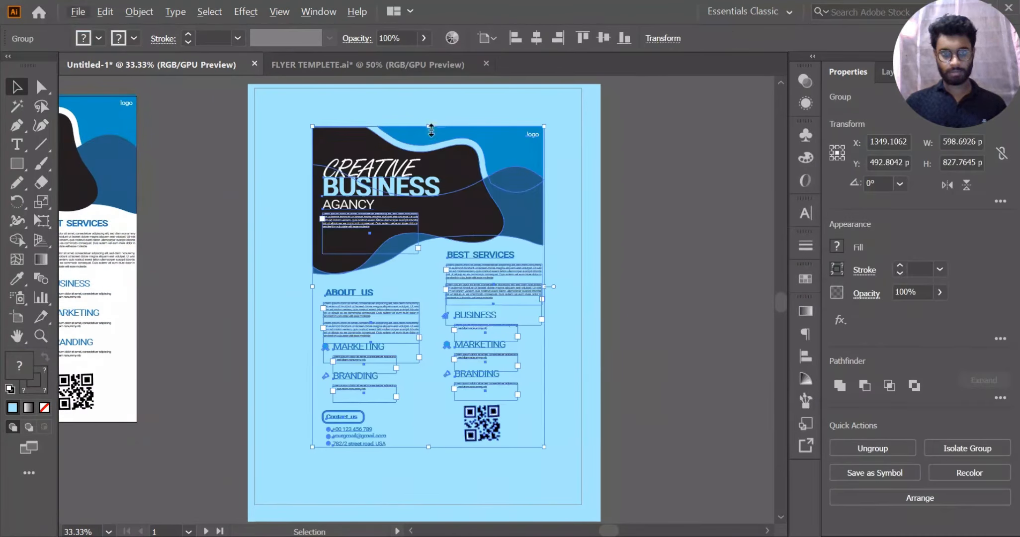
{"action": "key", "text": "ctrl+z"}
{"action": "left_click", "coordinate": [676, 210]}
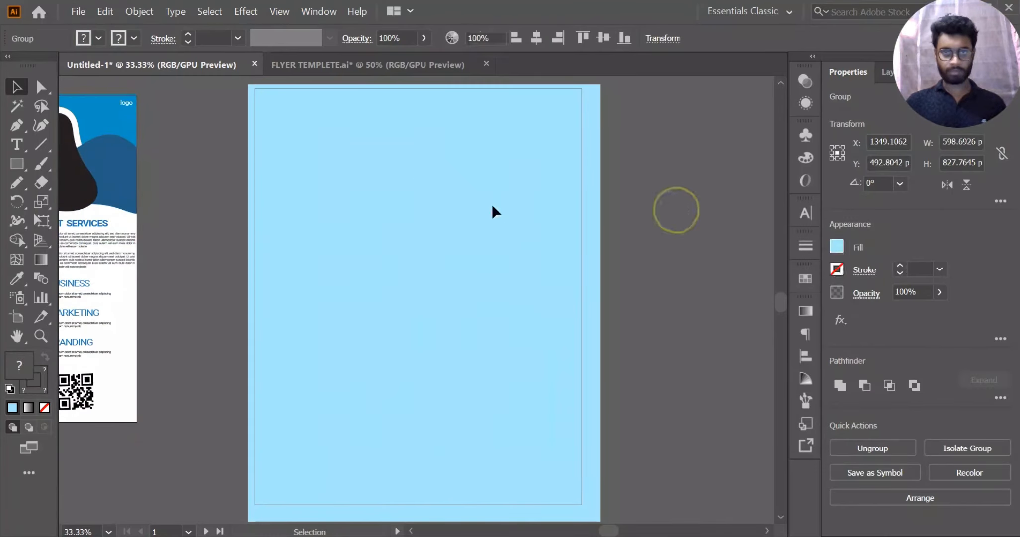
Draw a rectangle of about 597 × 842 px covering the flyer's whole artboard.
{"action": "left_click_drag", "start_coordinate": [279, 199], "coordinate": [661, 200]}
{"action": "scroll", "coordinate": [275, 157], "scroll_direction": "up", "scroll_amount": 1}
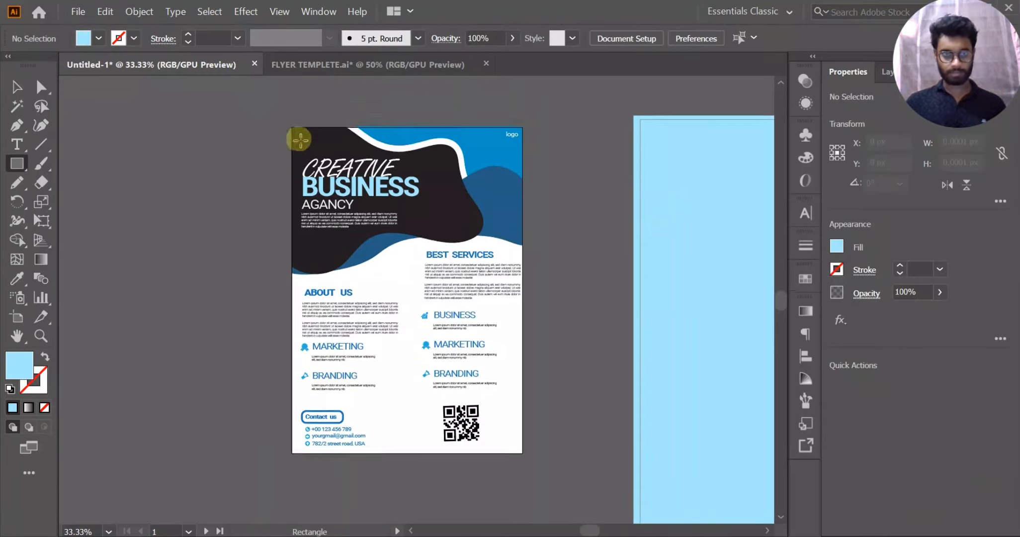
{"action": "scroll", "coordinate": [299, 139], "scroll_direction": "up", "scroll_amount": 3}
{"action": "left_click_drag", "start_coordinate": [301, 150], "coordinate": [214, 137]}
{"action": "scroll", "coordinate": [214, 137], "scroll_direction": "down", "scroll_amount": 1}
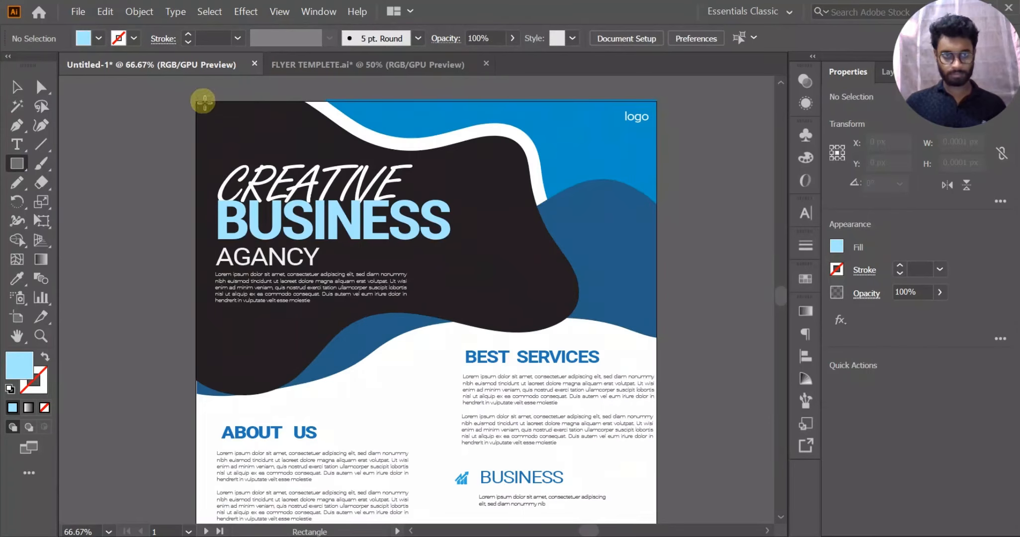
{"action": "scroll", "coordinate": [204, 103], "scroll_direction": "down", "scroll_amount": 1}
{"action": "left_click_drag", "start_coordinate": [197, 101], "coordinate": [545, 502]}
{"action": "scroll", "coordinate": [373, 263], "scroll_direction": "down", "scroll_amount": 3}
Send the rectangle over the flyer to the back and fill it with white.
{"action": "right_click", "coordinate": [182, 289]}
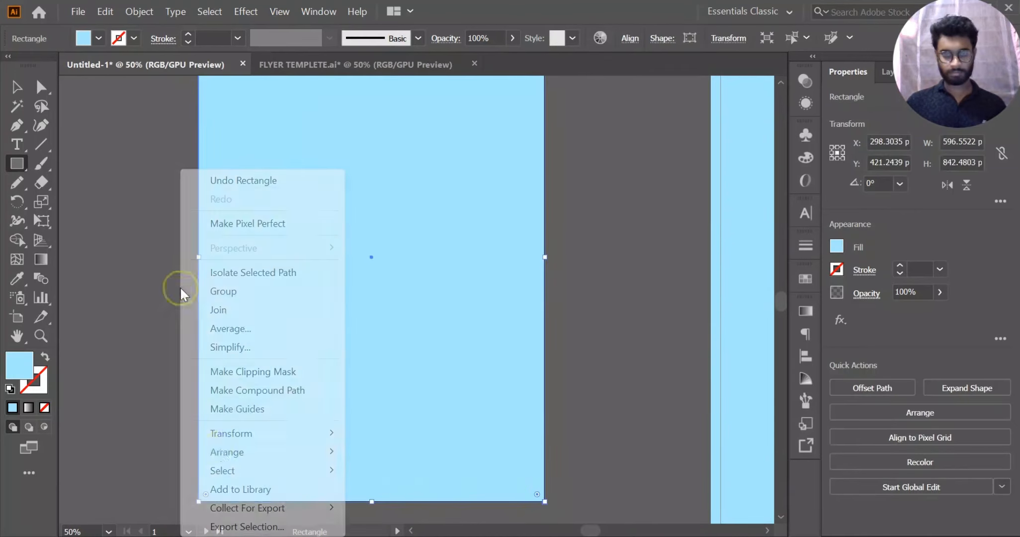
{"action": "mouse_move", "coordinate": [221, 453]}
{"action": "left_click", "coordinate": [383, 509]}
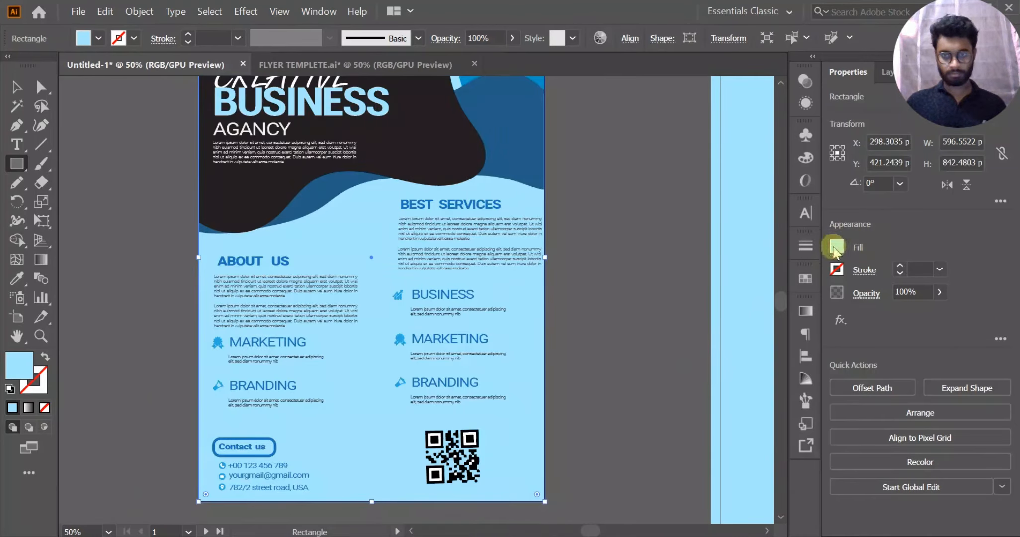
{"action": "left_click", "coordinate": [835, 246]}
{"action": "left_click", "coordinate": [686, 303]}
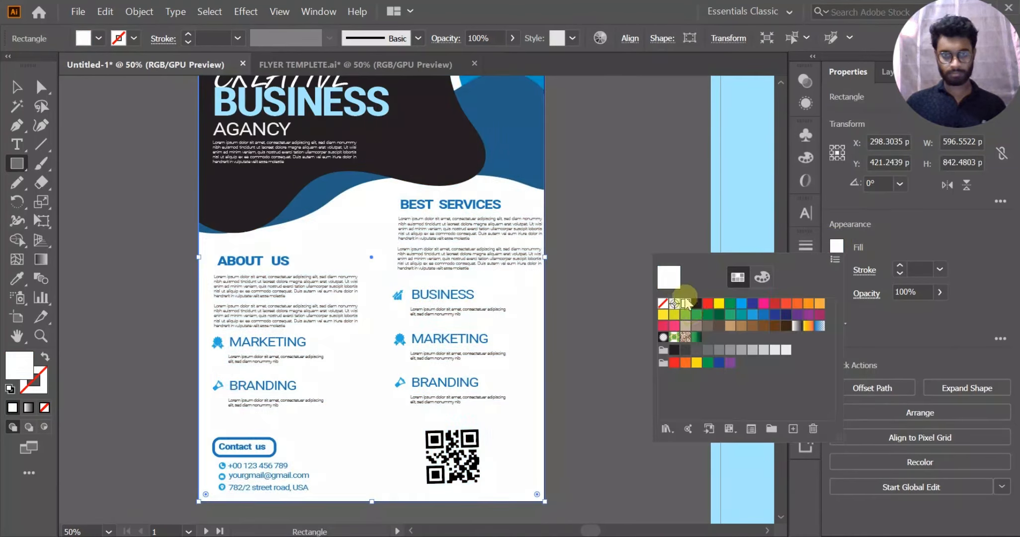
{"action": "left_click", "coordinate": [639, 224]}
{"action": "left_click", "coordinate": [572, 305]}
{"action": "left_click", "coordinate": [17, 87]}
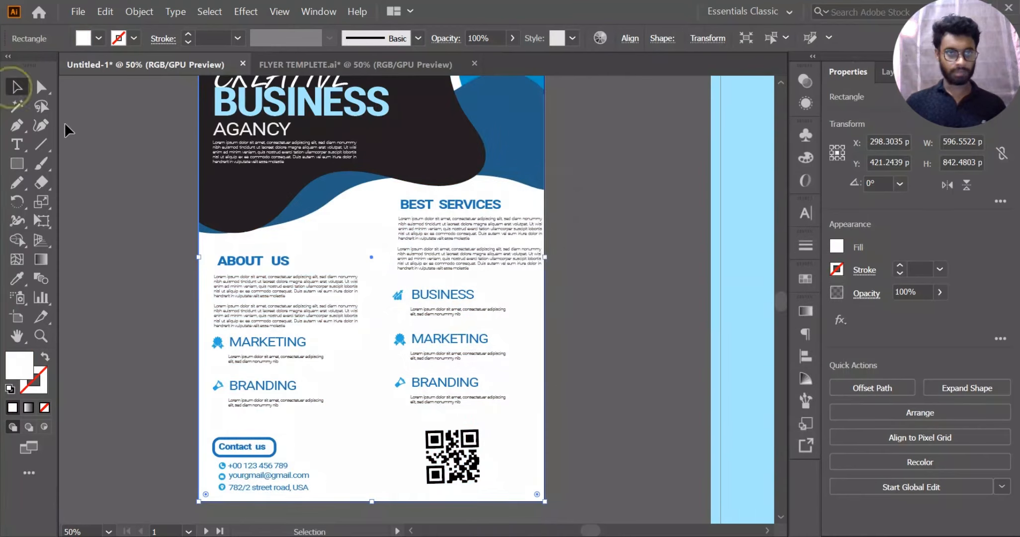
{"action": "left_click", "coordinate": [121, 152]}
Place a grouped copy of the whole flyer on the light blue second artboard and bring it to the front.
{"action": "scroll", "coordinate": [122, 154], "scroll_direction": "down", "scroll_amount": 2}
{"action": "left_click_drag", "start_coordinate": [340, 192], "coordinate": [335, 232]}
{"action": "left_click", "coordinate": [245, 270]}
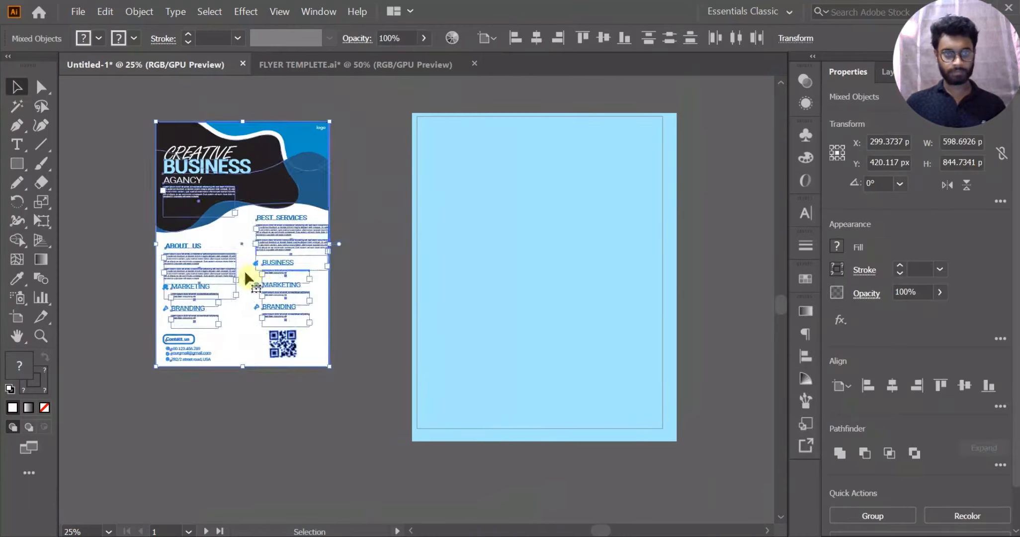
{"action": "left_click_drag", "start_coordinate": [245, 270], "coordinate": [507, 276]}
{"action": "right_click", "coordinate": [504, 270]}
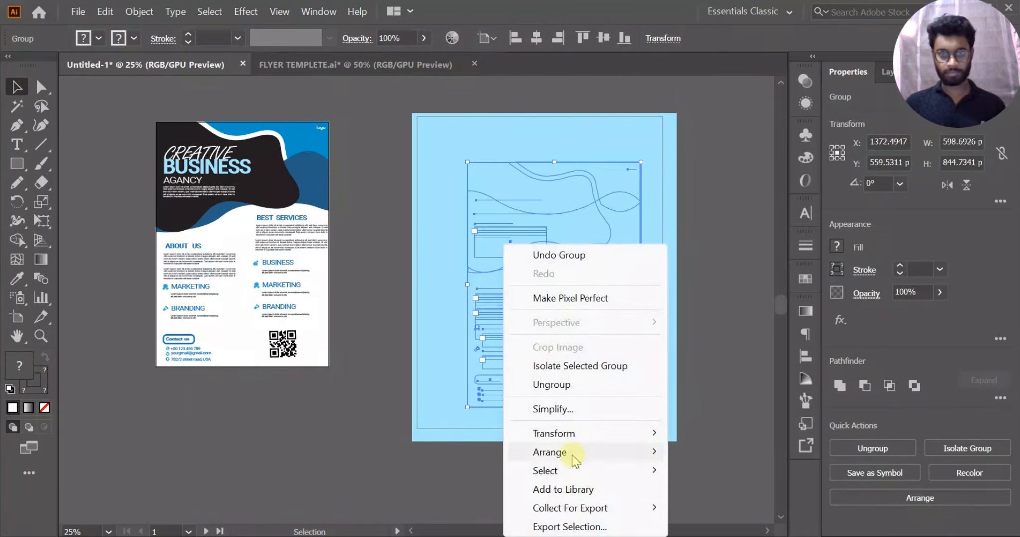
{"action": "mouse_move", "coordinate": [574, 455]}
{"action": "left_click", "coordinate": [693, 454]}
{"action": "left_click", "coordinate": [729, 380]}
{"action": "scroll", "coordinate": [583, 303], "scroll_direction": "up", "scroll_amount": 2}
{"action": "left_click_drag", "start_coordinate": [584, 302], "coordinate": [507, 366]}
{"action": "scroll", "coordinate": [398, 359], "scroll_direction": "down", "scroll_amount": 1}
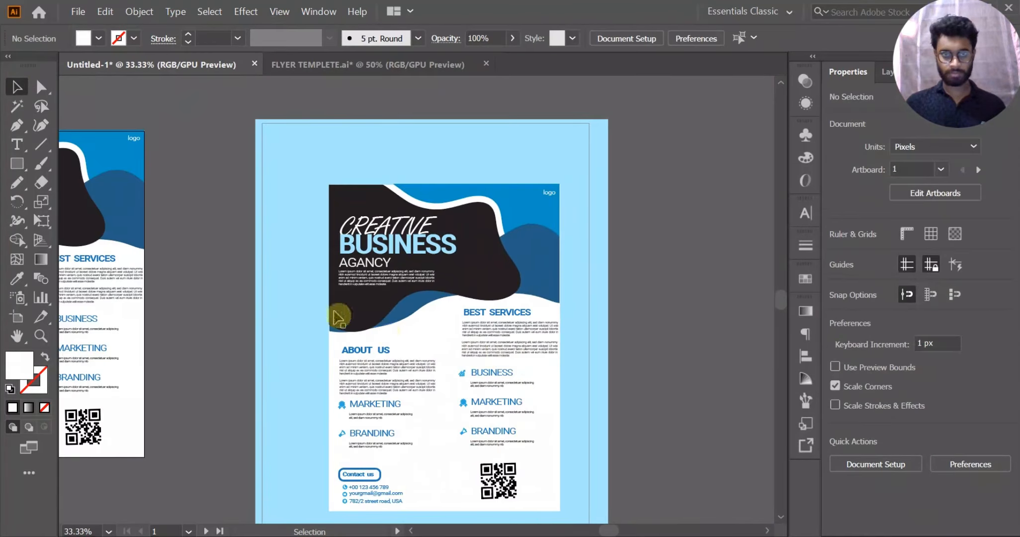
Scale the flyer copy on the second artboard down to about 529 × 746 px.
{"action": "left_click", "coordinate": [422, 289]}
{"action": "left_click_drag", "start_coordinate": [428, 176], "coordinate": [429, 195]}
{"action": "left_click_drag", "start_coordinate": [488, 359], "coordinate": [490, 295]}
{"action": "left_click", "coordinate": [634, 296]}
Apply a Drop Shadow effect to the flyer group on the light blue background.
{"action": "left_click", "coordinate": [457, 318]}
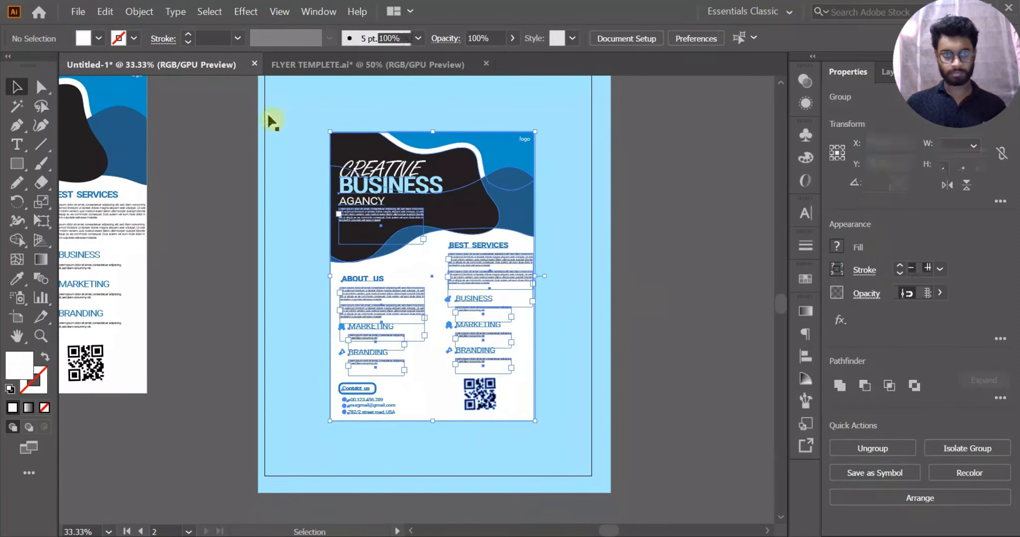
{"action": "left_click", "coordinate": [247, 12]}
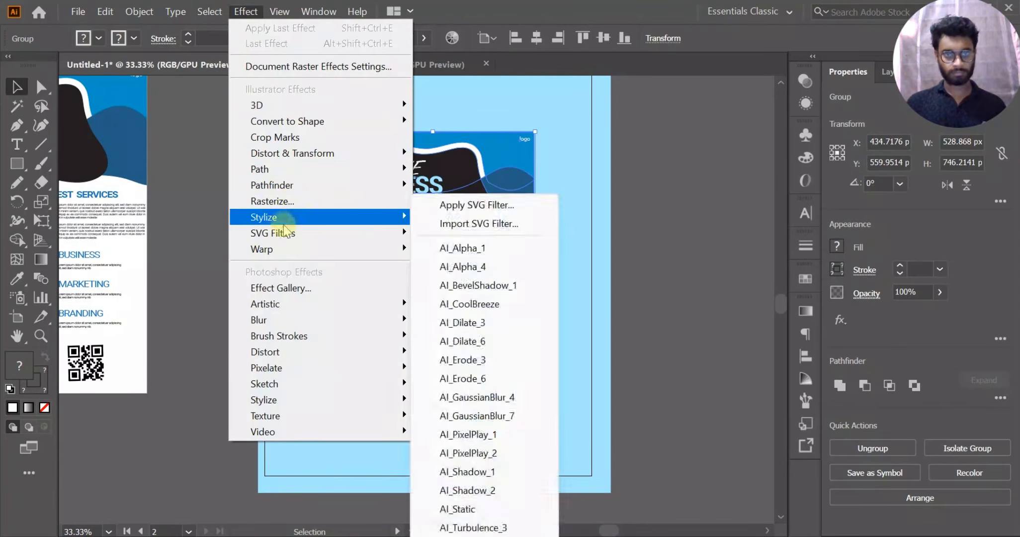
{"action": "mouse_move", "coordinate": [287, 216]}
{"action": "left_click", "coordinate": [445, 226]}
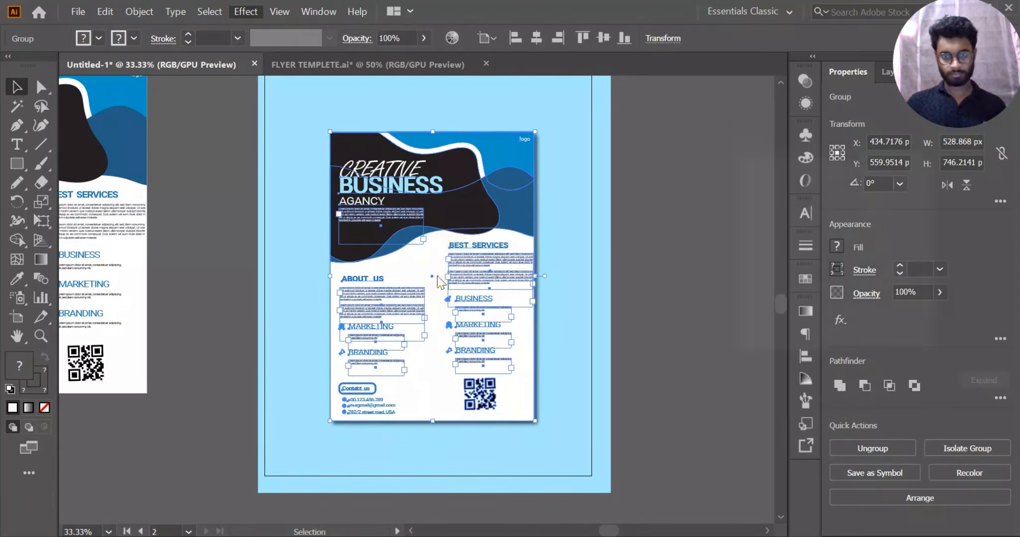
{"action": "left_click", "coordinate": [837, 338]}
{"action": "left_click", "coordinate": [680, 320]}
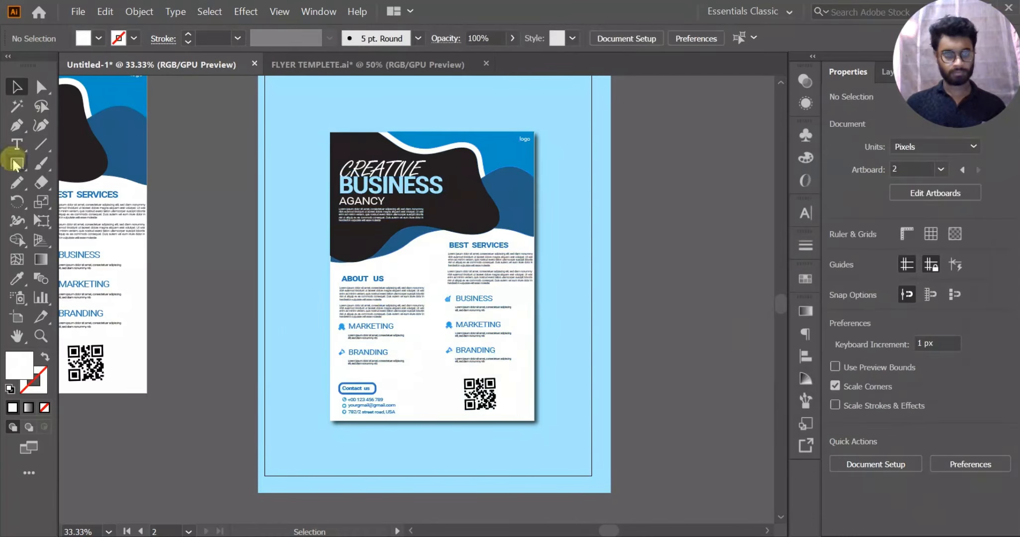
Draw a white slanted four-sided shape of about 450 × 1080 px across the second artboard's full height with the Pen tool.
{"action": "key", "text": "ctrl+="}
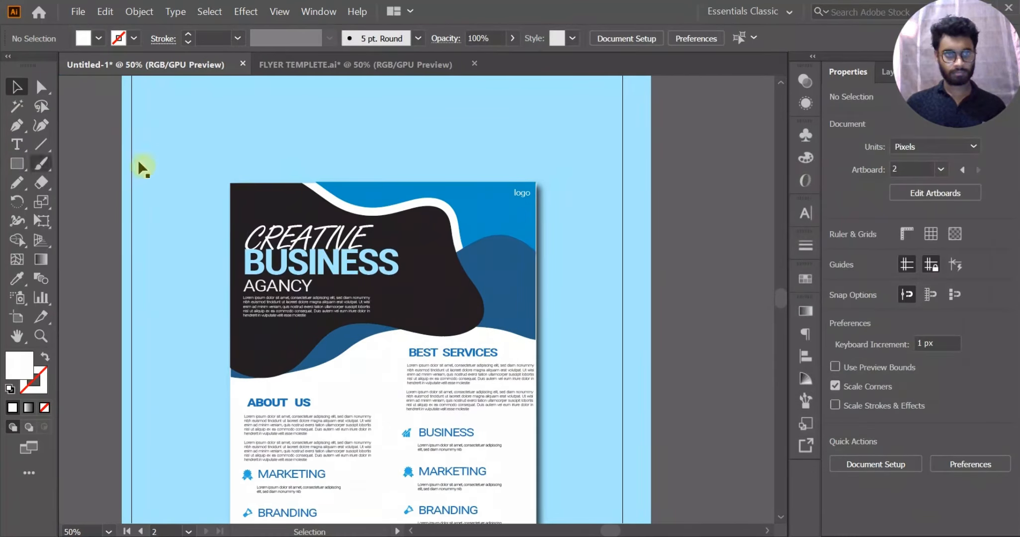
{"action": "key", "text": "ctrl+minus"}
{"action": "left_click", "coordinate": [17, 163]}
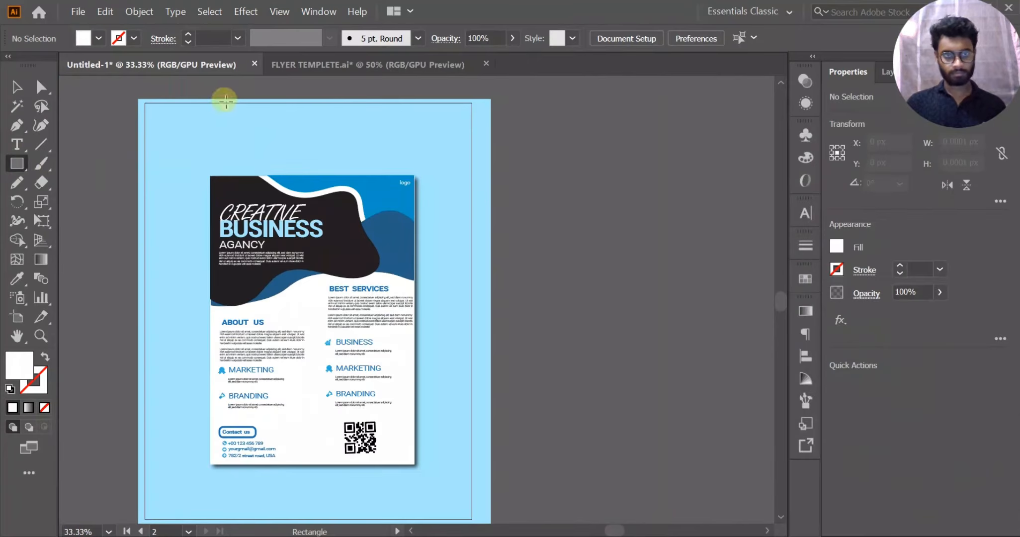
{"action": "left_click", "coordinate": [17, 125]}
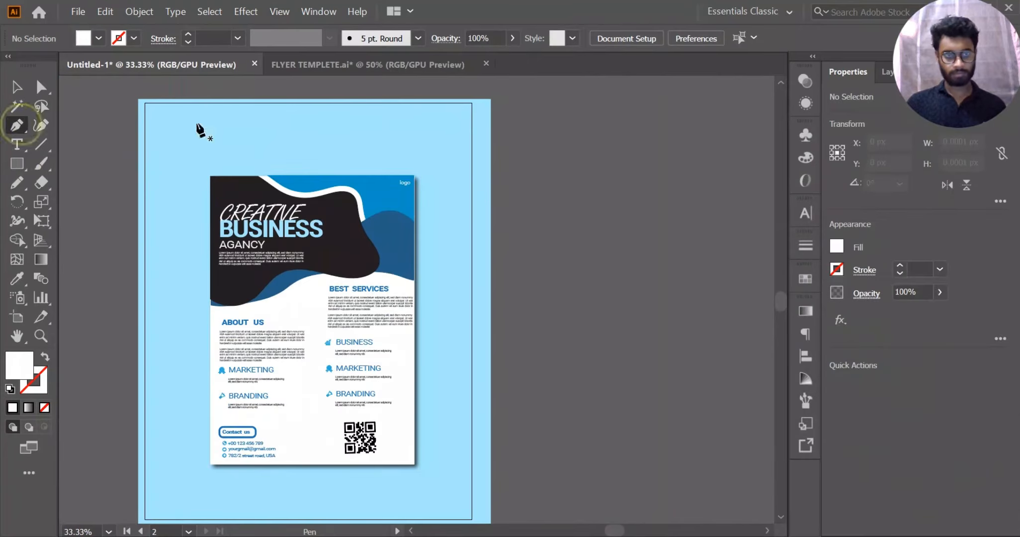
{"action": "left_click", "coordinate": [212, 102]}
{"action": "left_click", "coordinate": [363, 102]}
{"action": "scroll", "coordinate": [389, 136], "scroll_direction": "down", "scroll_amount": 1}
{"action": "key", "text": "ctrl+minus"}
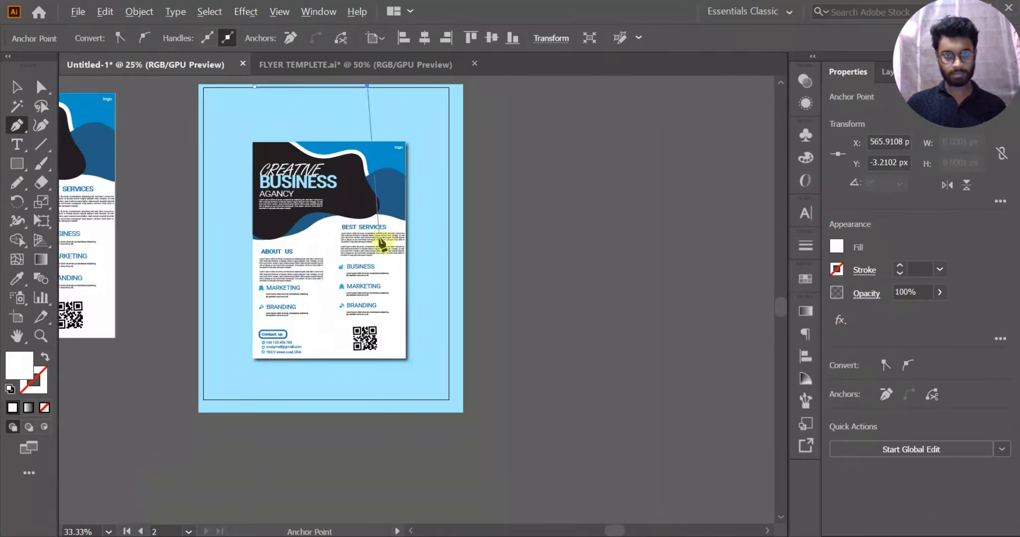
{"action": "left_click", "coordinate": [334, 398]}
{"action": "left_click", "coordinate": [237, 400]}
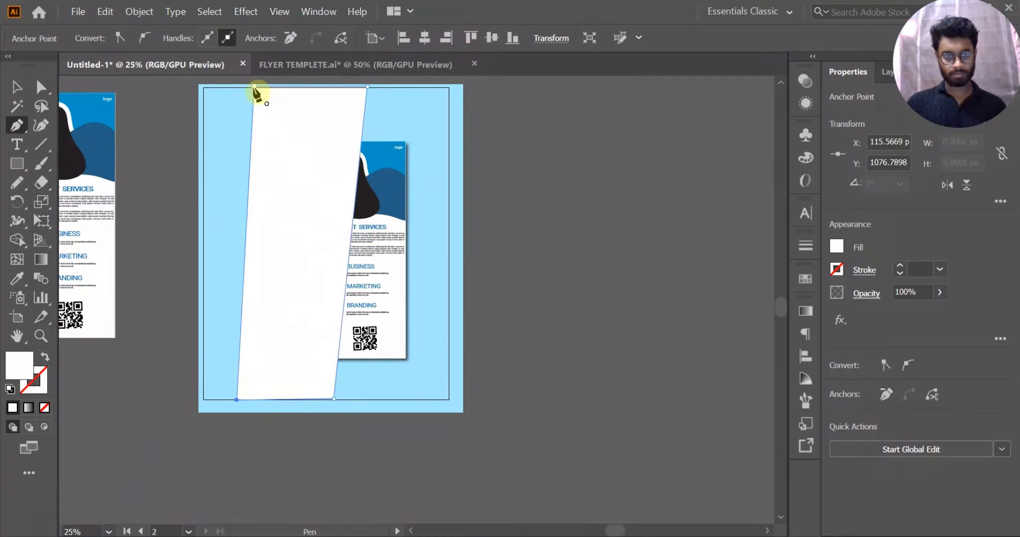
Send the white slanted shape behind the flyer and widen it to about 715 px.
{"action": "left_click", "coordinate": [16, 87]}
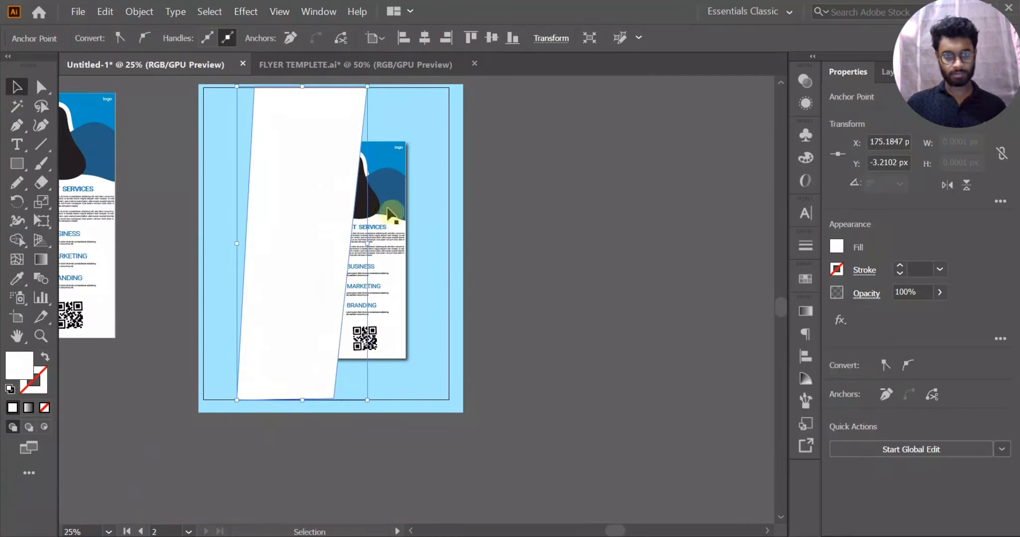
{"action": "key", "text": "ctrl+["}
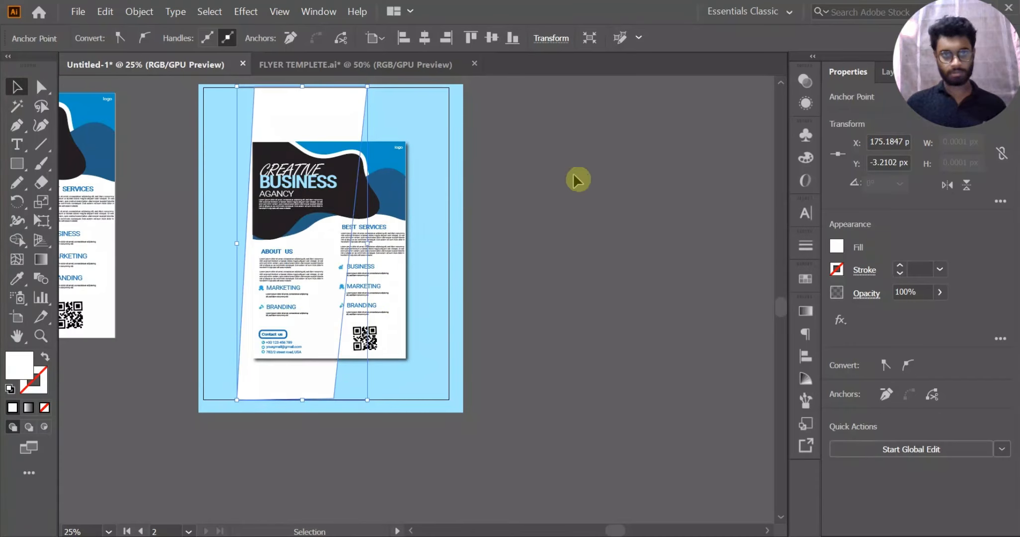
{"action": "left_click", "coordinate": [576, 178]}
{"action": "left_click", "coordinate": [328, 107]}
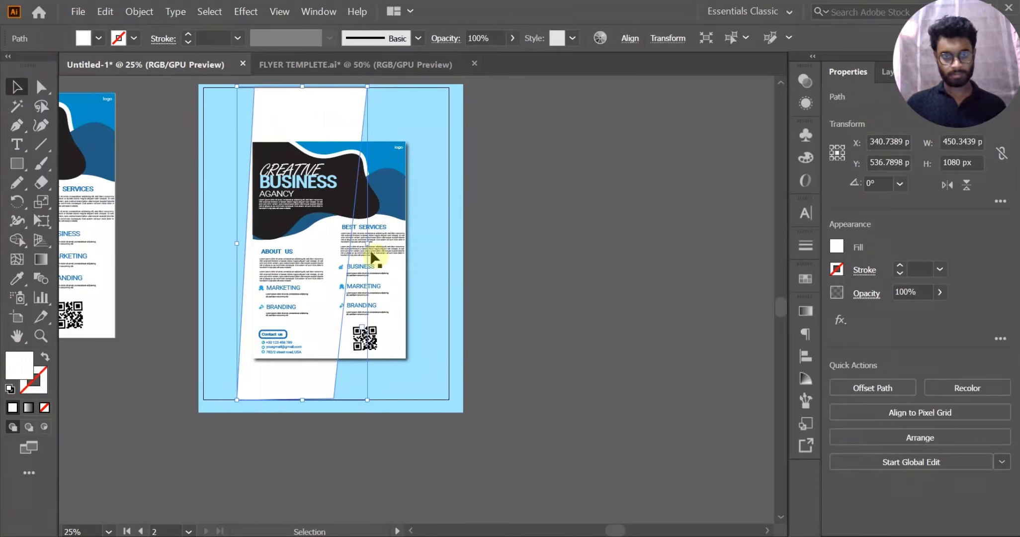
{"action": "left_click_drag", "start_coordinate": [366, 244], "coordinate": [443, 247]}
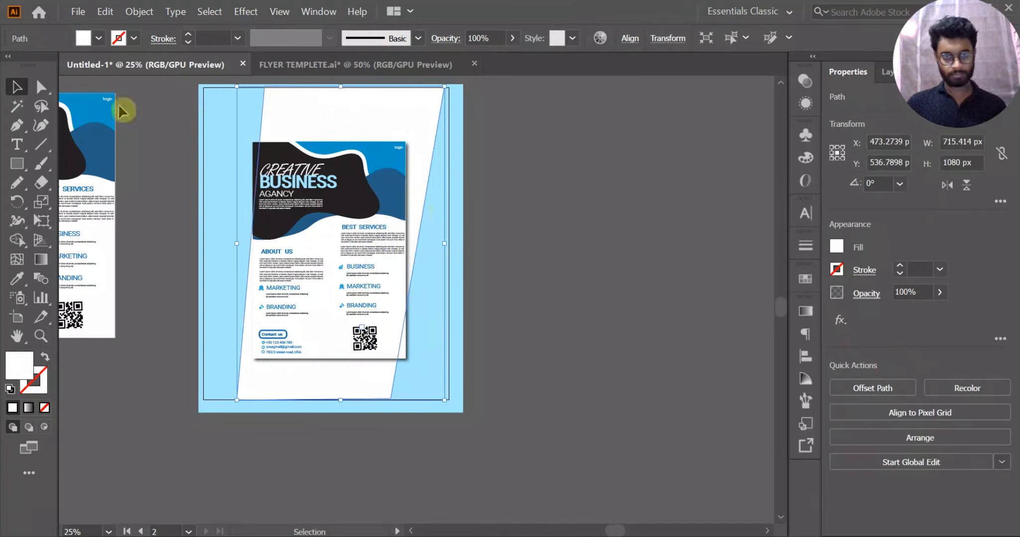
Move the slanted shape's upper-right and lower-left corner points inward, narrowing it to about 558 px overall.
{"action": "key", "text": "a"}
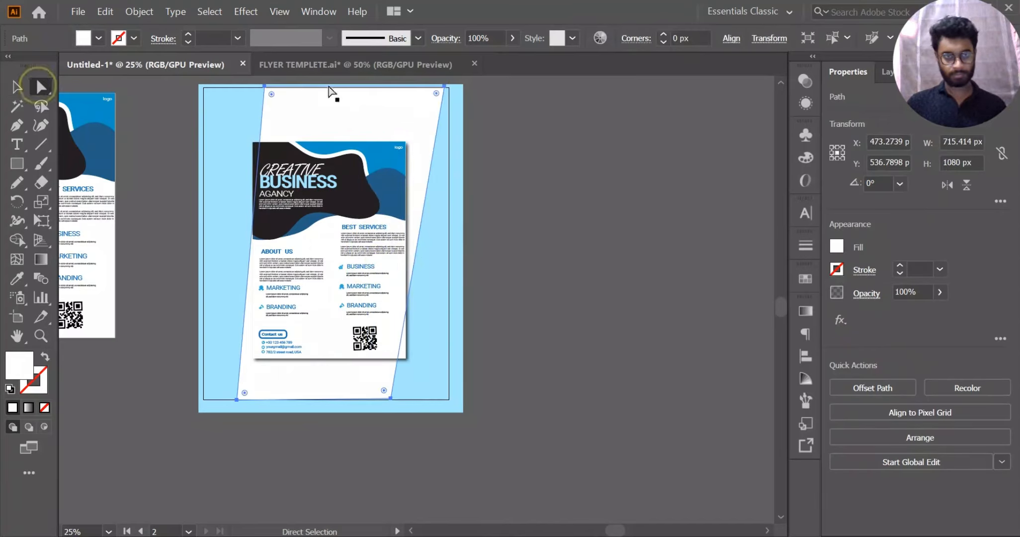
{"action": "left_click", "coordinate": [444, 87]}
{"action": "left_click_drag", "start_coordinate": [445, 88], "coordinate": [409, 147]}
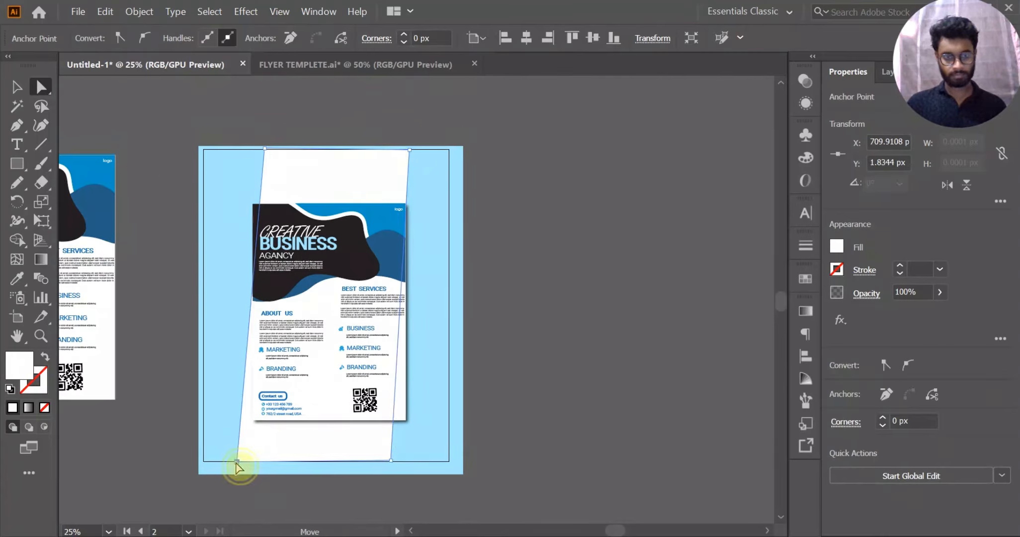
{"action": "left_click_drag", "start_coordinate": [237, 467], "coordinate": [248, 465]}
{"action": "left_click", "coordinate": [18, 89]}
{"action": "left_click", "coordinate": [189, 102]}
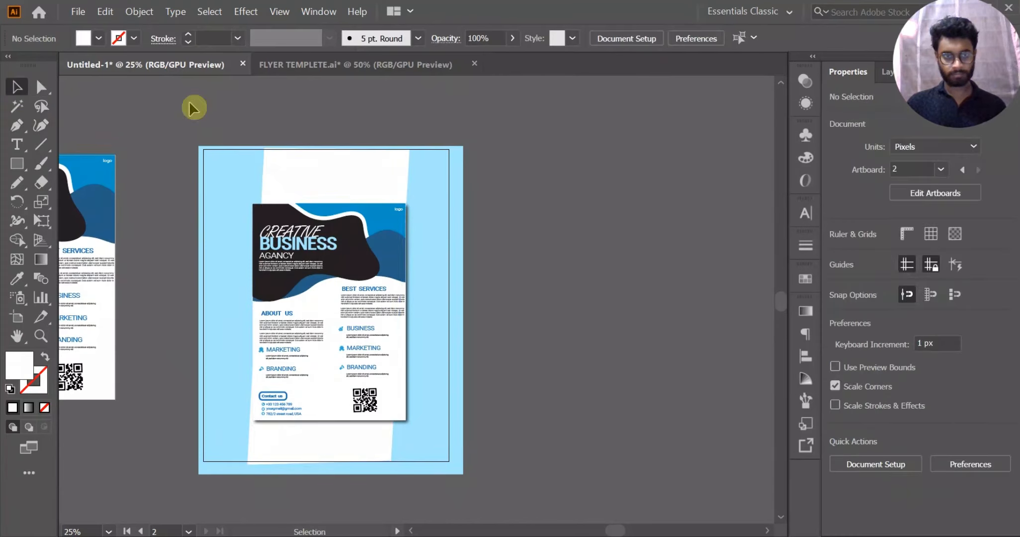
Reposition the flyer group so it sits centred over the slanted shape.
{"action": "scroll", "coordinate": [190, 103], "scroll_direction": "down", "scroll_amount": 1}
{"action": "left_click_drag", "start_coordinate": [313, 218], "coordinate": [283, 169]}
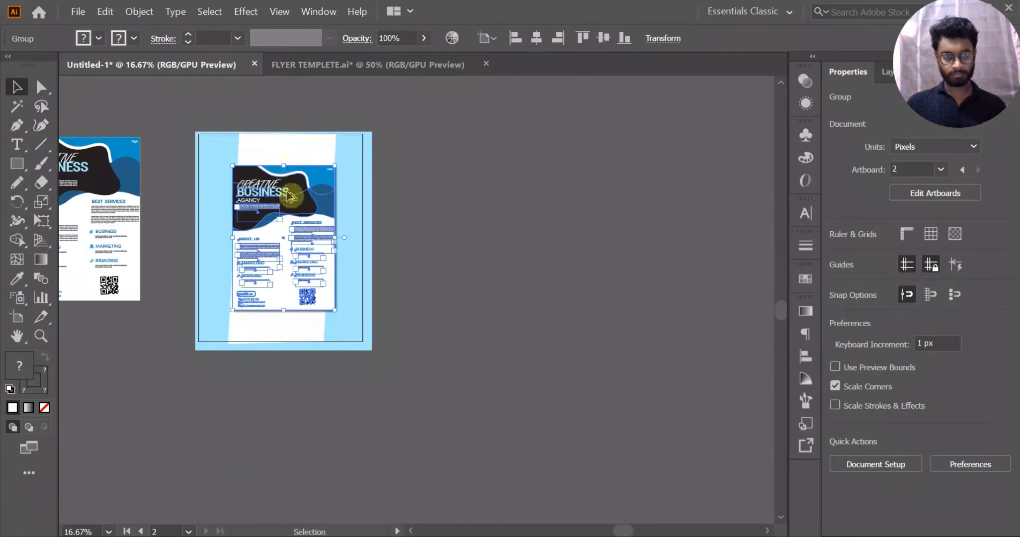
{"action": "scroll", "coordinate": [292, 194], "scroll_direction": "up", "scroll_amount": 2}
{"action": "left_click_drag", "start_coordinate": [314, 242], "coordinate": [456, 283]}
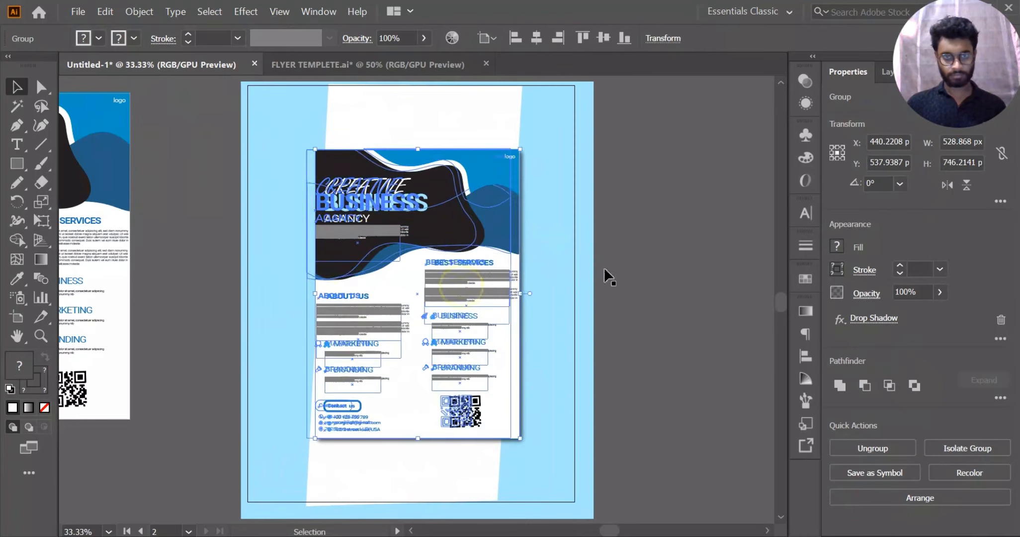
{"action": "left_click", "coordinate": [651, 246]}
Try several blue and yellow swatches as the fill of the slanted shape behind the flyer.
{"action": "left_click", "coordinate": [511, 128]}
{"action": "left_click", "coordinate": [837, 250]}
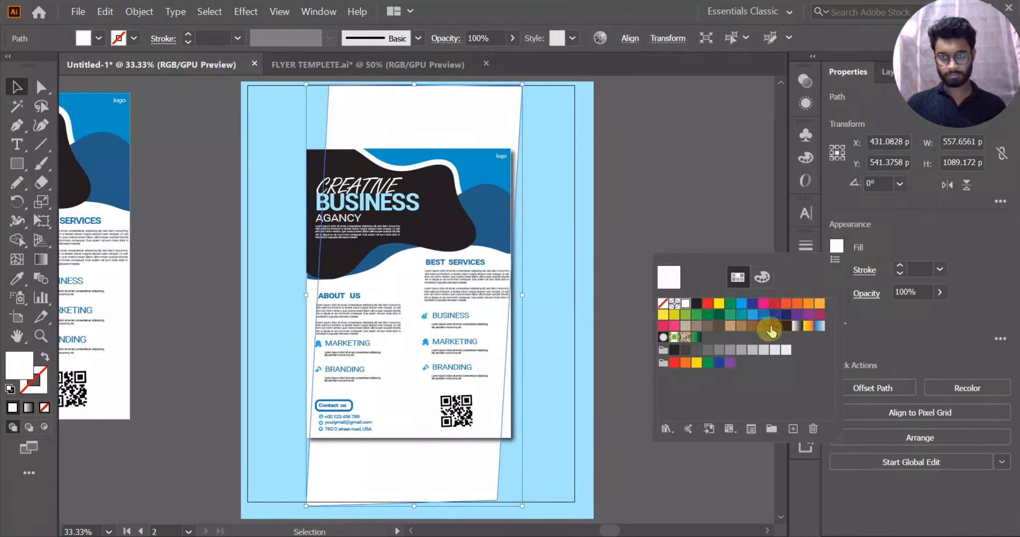
{"action": "left_click", "coordinate": [763, 315]}
{"action": "left_click", "coordinate": [752, 314]}
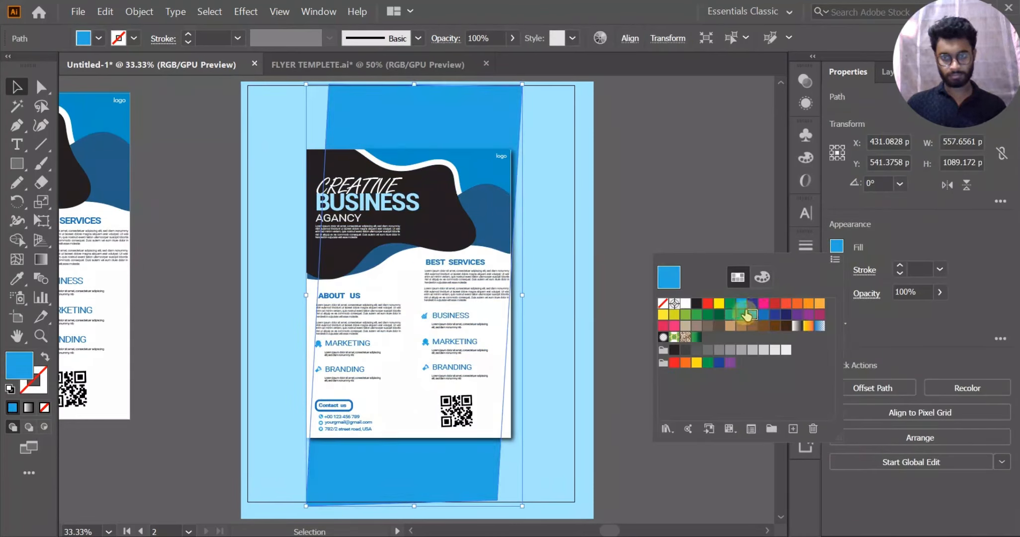
{"action": "left_click", "coordinate": [752, 304]}
{"action": "left_click", "coordinate": [721, 305]}
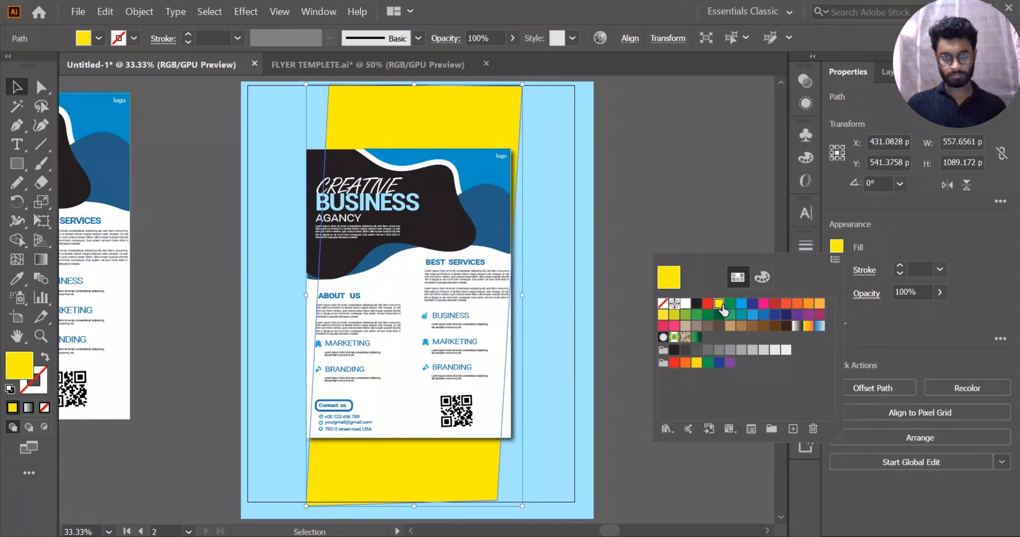
{"action": "left_click", "coordinate": [735, 314]}
{"action": "left_click", "coordinate": [752, 314]}
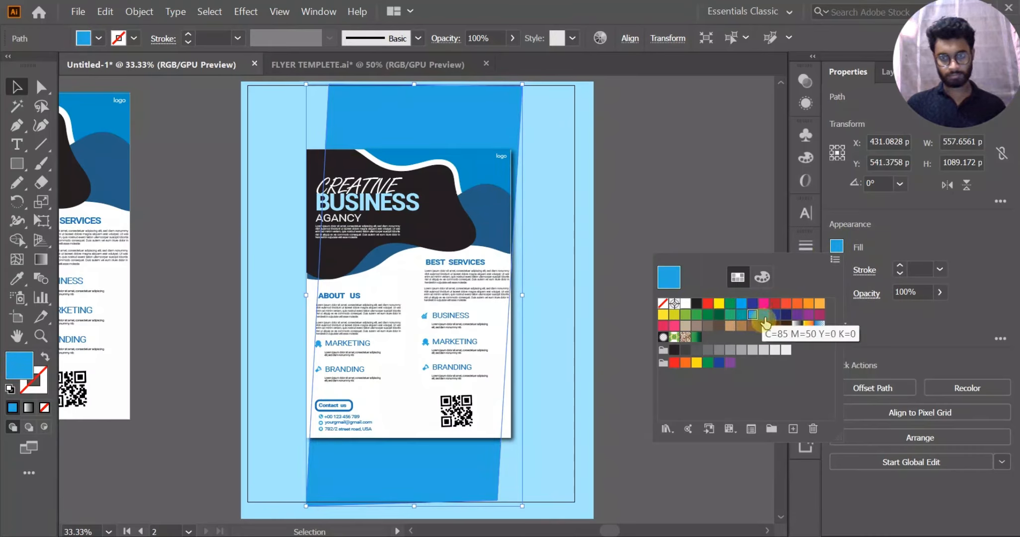
Fill the slanted shape with a very pale blue chosen in the Color Picker.
{"action": "double_click", "coordinate": [18, 368]}
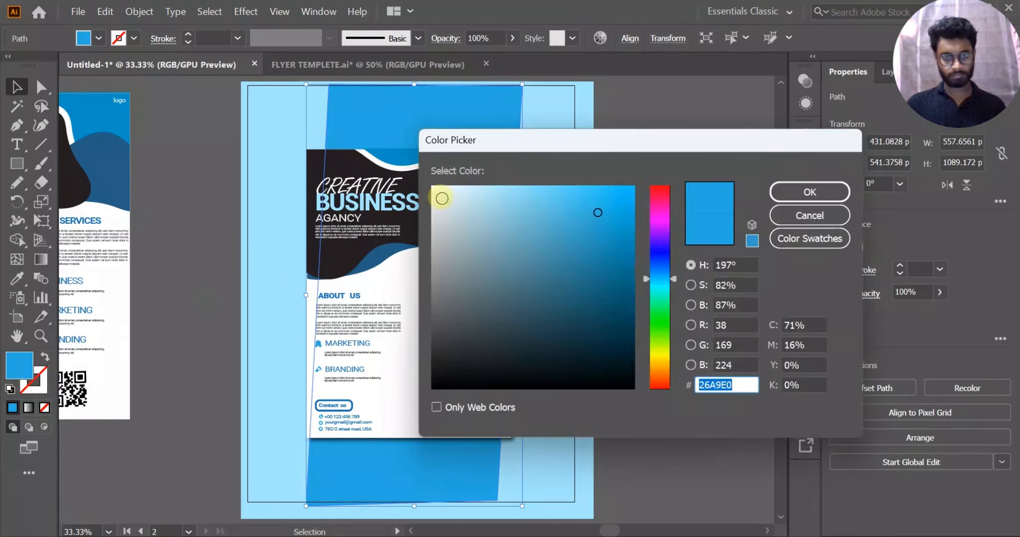
{"action": "left_click", "coordinate": [450, 192]}
{"action": "left_click", "coordinate": [823, 192]}
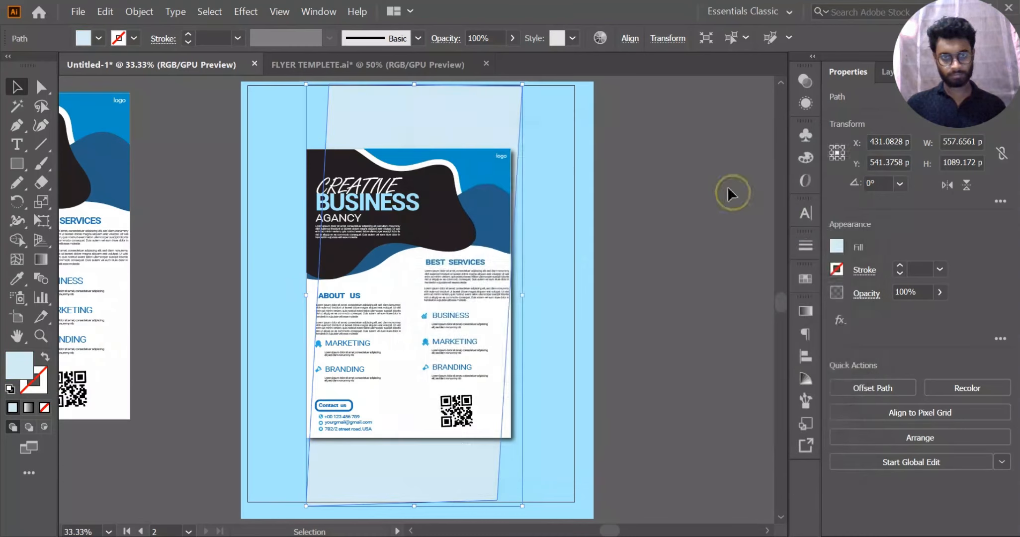
{"action": "left_click", "coordinate": [706, 197]}
{"action": "scroll", "coordinate": [515, 237], "scroll_direction": "right", "scroll_amount": 3}
{"action": "scroll", "coordinate": [701, 283], "scroll_direction": "left", "scroll_amount": 6}
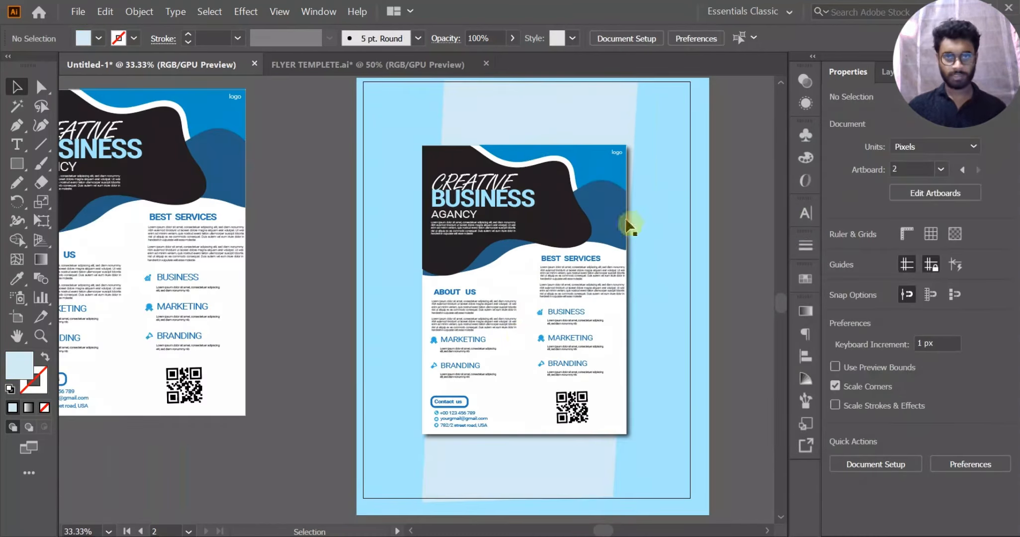
{"action": "left_click", "coordinate": [531, 348]}
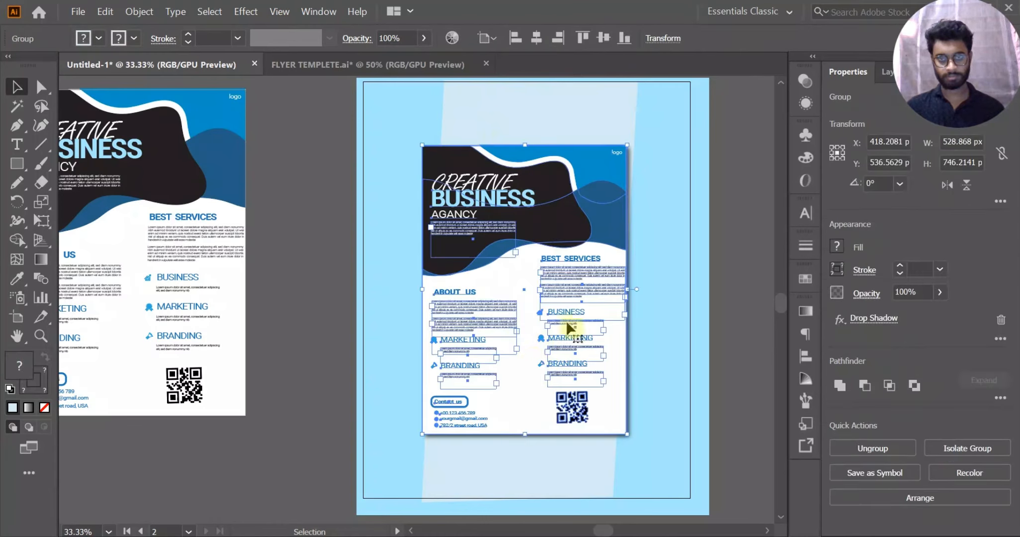
{"action": "left_click", "coordinate": [754, 244]}
{"action": "scroll", "coordinate": [546, 277], "scroll_direction": "up", "scroll_amount": 1}
{"action": "left_click_drag", "start_coordinate": [638, 311], "coordinate": [581, 326]}
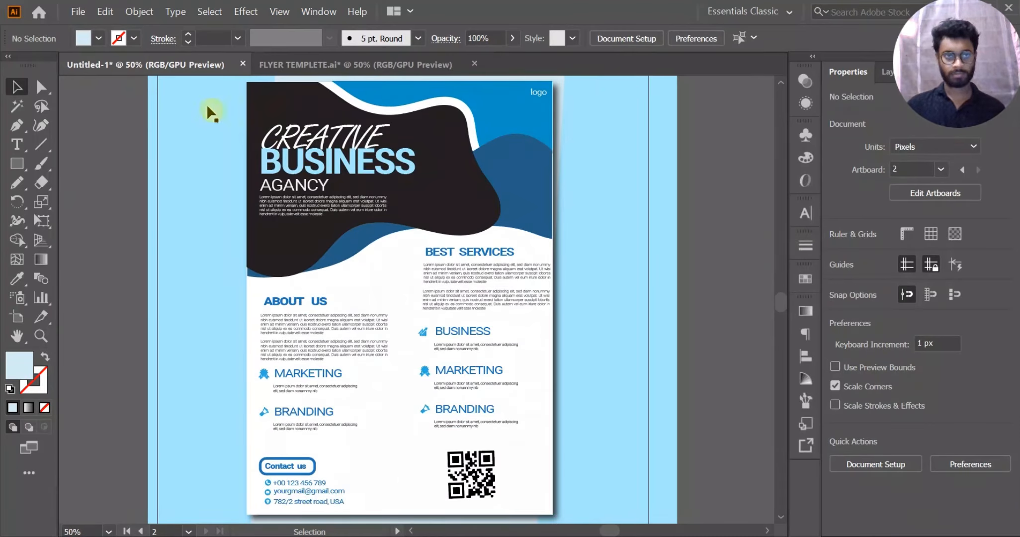
Export the second artboard with Save for Web as a maximum-quality JPEG, 1500 px wide, named fly, in the THumbnail folder.
{"action": "left_click", "coordinate": [78, 11]}
{"action": "mouse_move", "coordinate": [126, 310]}
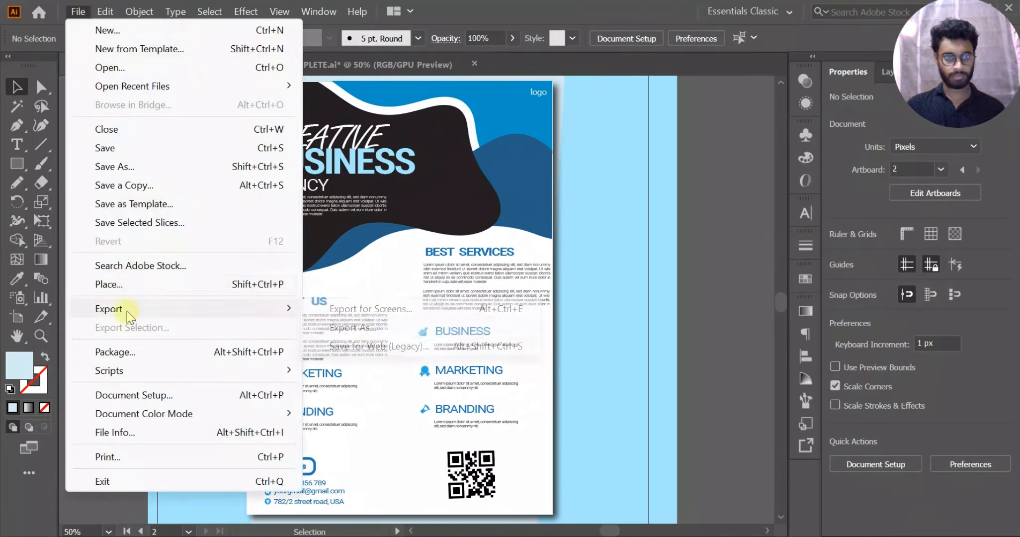
{"action": "left_click", "coordinate": [370, 346]}
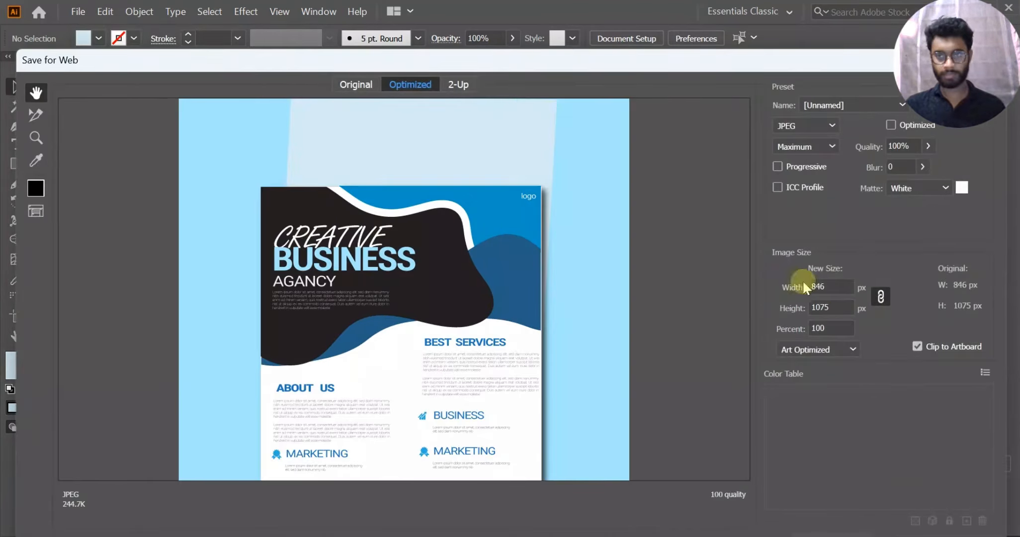
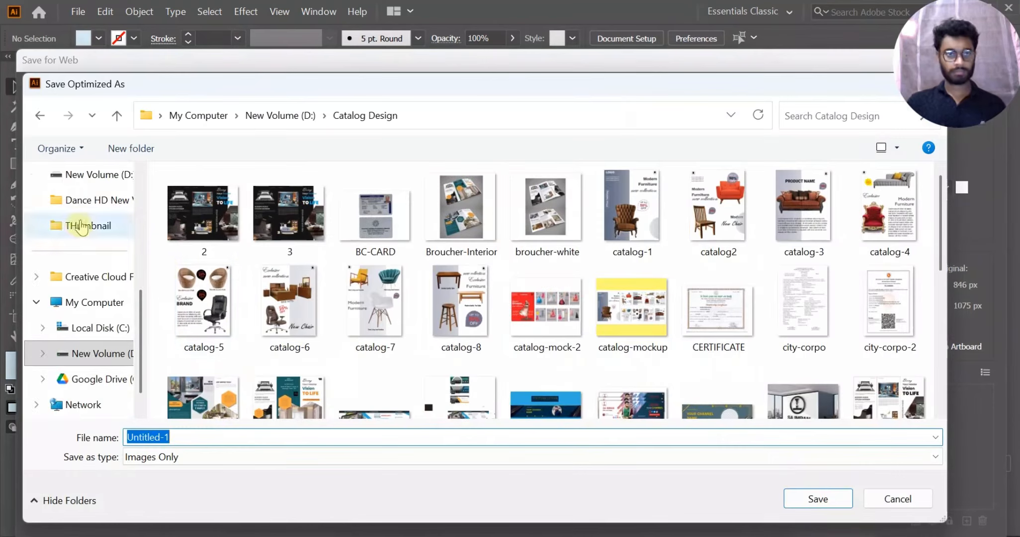
{"action": "left_click", "coordinate": [84, 225]}
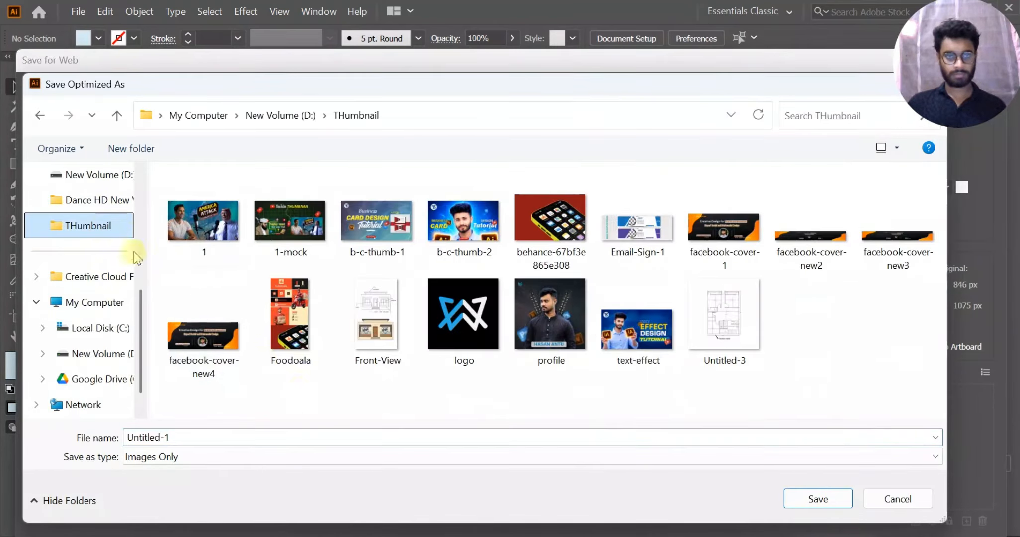
{"action": "left_click", "coordinate": [196, 434]}
{"action": "type", "text": "fly"}
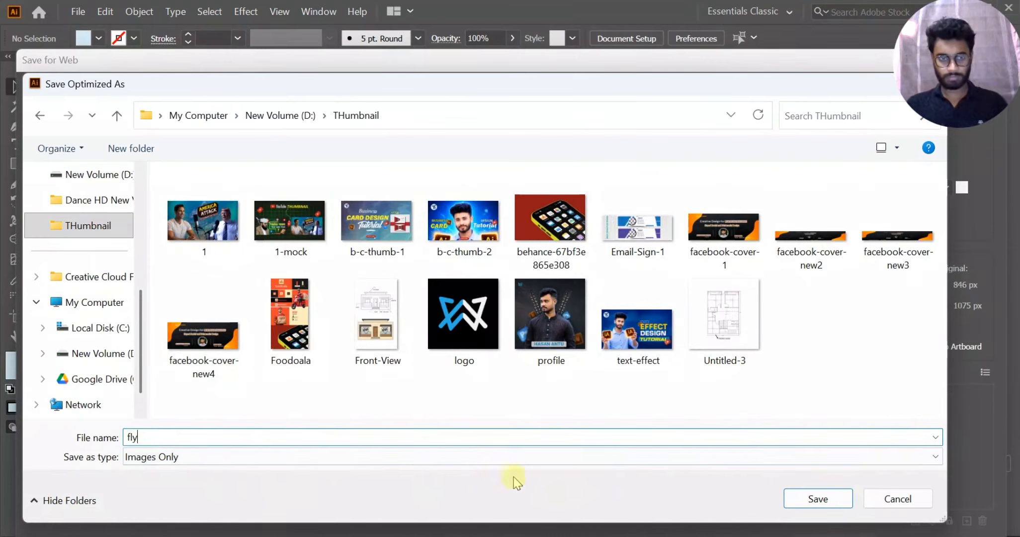
{"action": "left_click", "coordinate": [818, 497]}
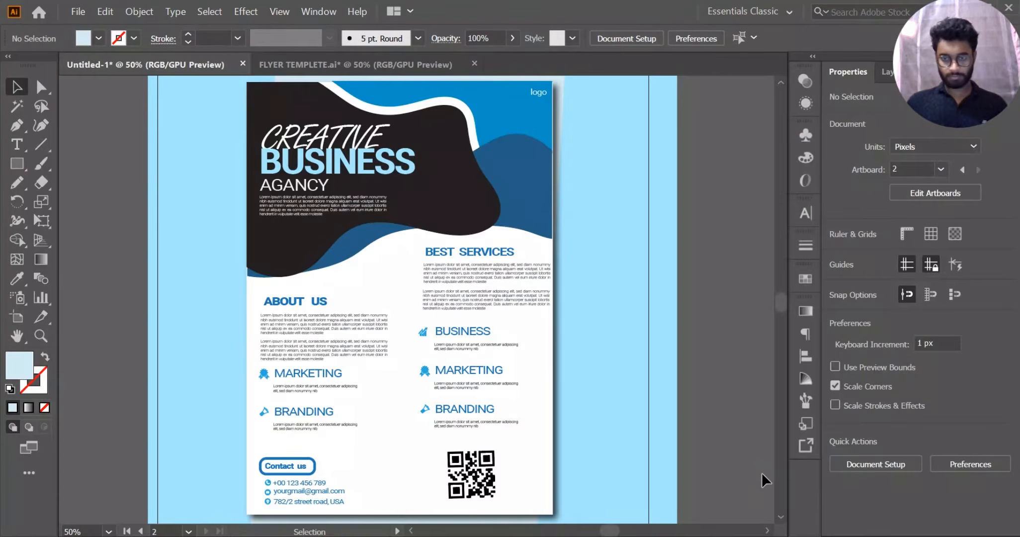
Switch to File Explorer and open fly.jpg from the THumbnail folder in a maximized image viewer.
{"action": "left_click", "coordinate": [528, 532]}
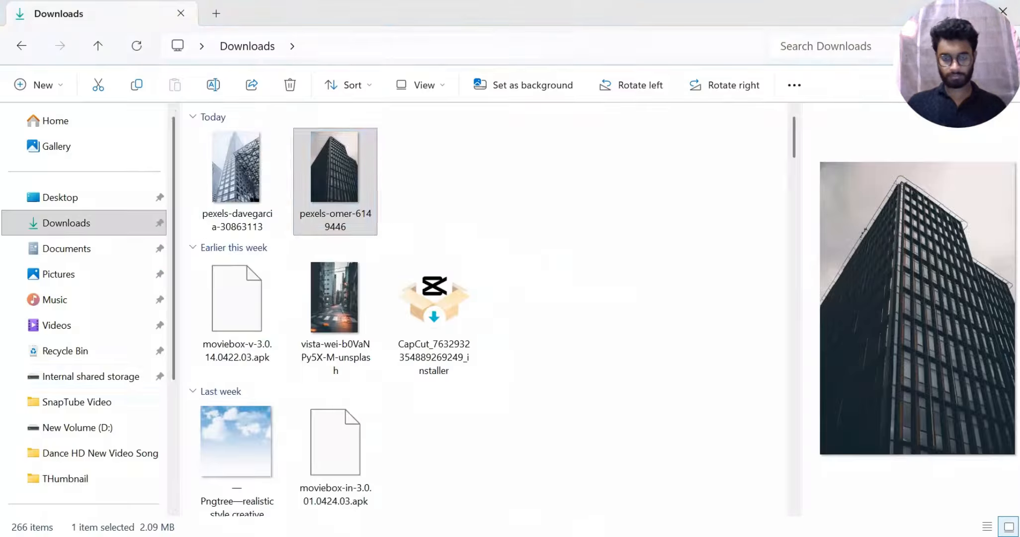
{"action": "left_click", "coordinate": [55, 480]}
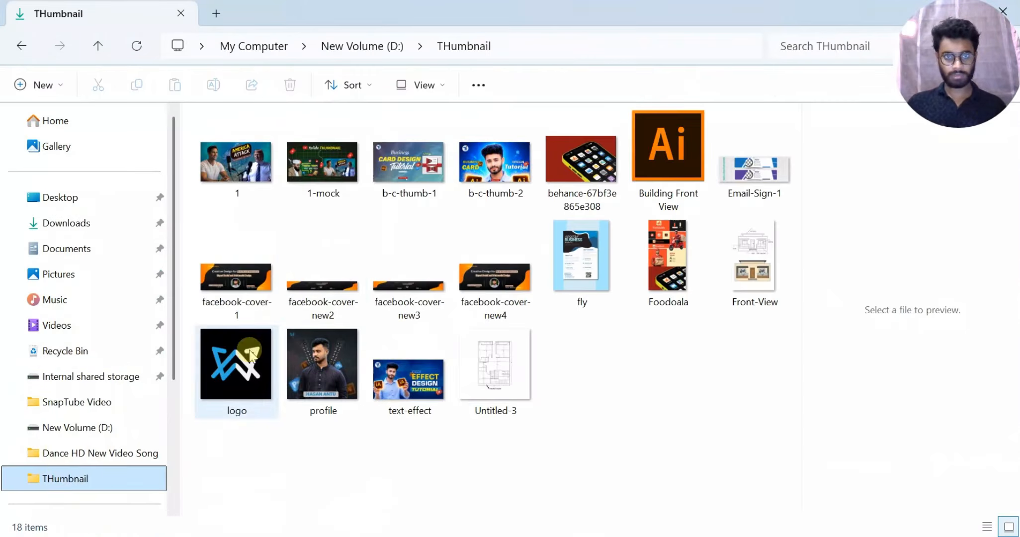
{"action": "left_click", "coordinate": [604, 271]}
{"action": "double_click", "coordinate": [605, 271]}
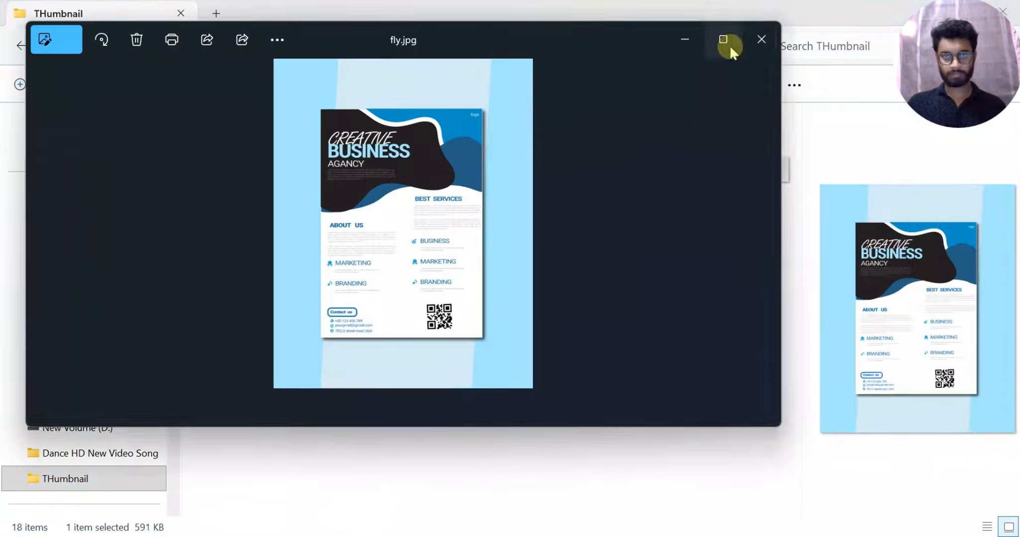
{"action": "left_click", "coordinate": [724, 43]}
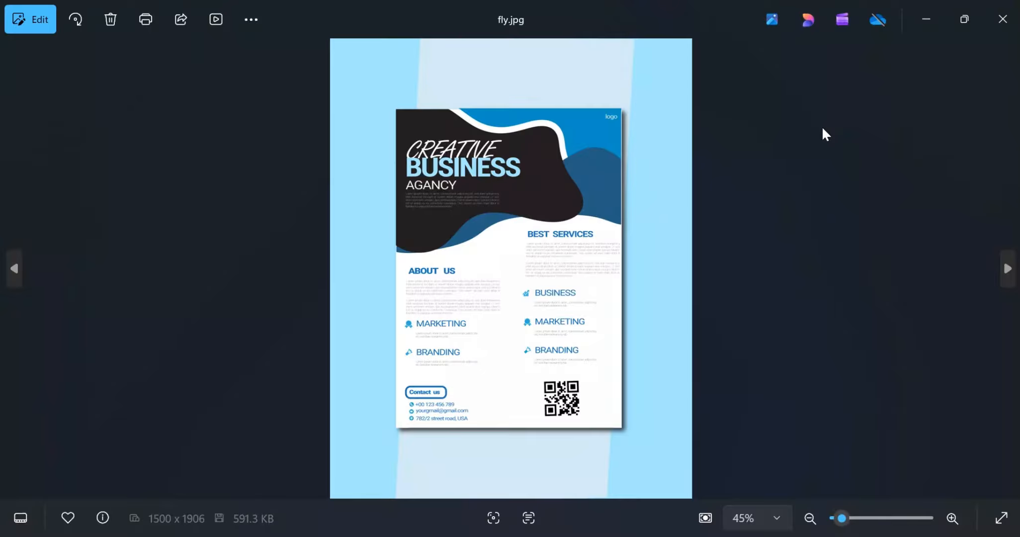
Examine the exported flyer's text and layout up close and as a whole, close the image, and return to Illustrator.
{"action": "scroll", "coordinate": [577, 201], "scroll_direction": "up", "scroll_amount": 2}
{"action": "scroll", "coordinate": [581, 208], "scroll_direction": "down", "scroll_amount": 2}
{"action": "scroll", "coordinate": [581, 218], "scroll_direction": "up", "scroll_amount": 2}
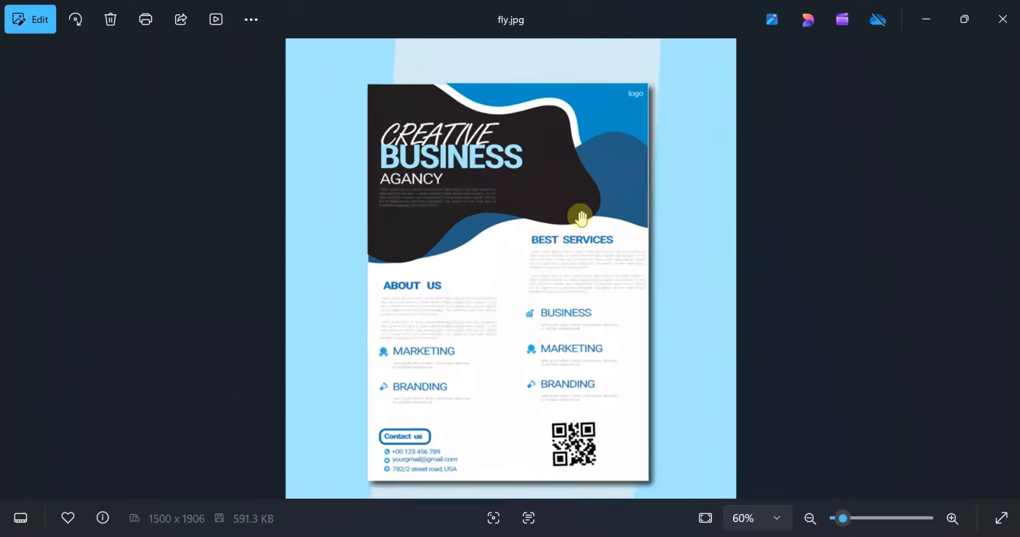
{"action": "scroll", "coordinate": [581, 217], "scroll_direction": "up", "scroll_amount": 6}
{"action": "scroll", "coordinate": [609, 271], "scroll_direction": "down", "scroll_amount": 4}
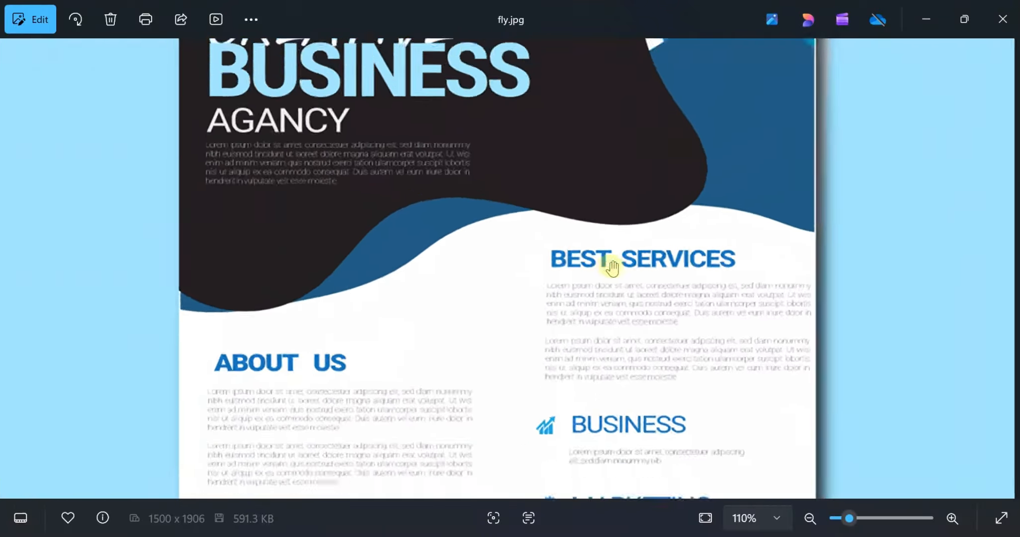
{"action": "scroll", "coordinate": [611, 268], "scroll_direction": "down", "scroll_amount": 4}
{"action": "scroll", "coordinate": [604, 309], "scroll_direction": "up", "scroll_amount": 2}
{"action": "scroll", "coordinate": [610, 305], "scroll_direction": "down", "scroll_amount": 1}
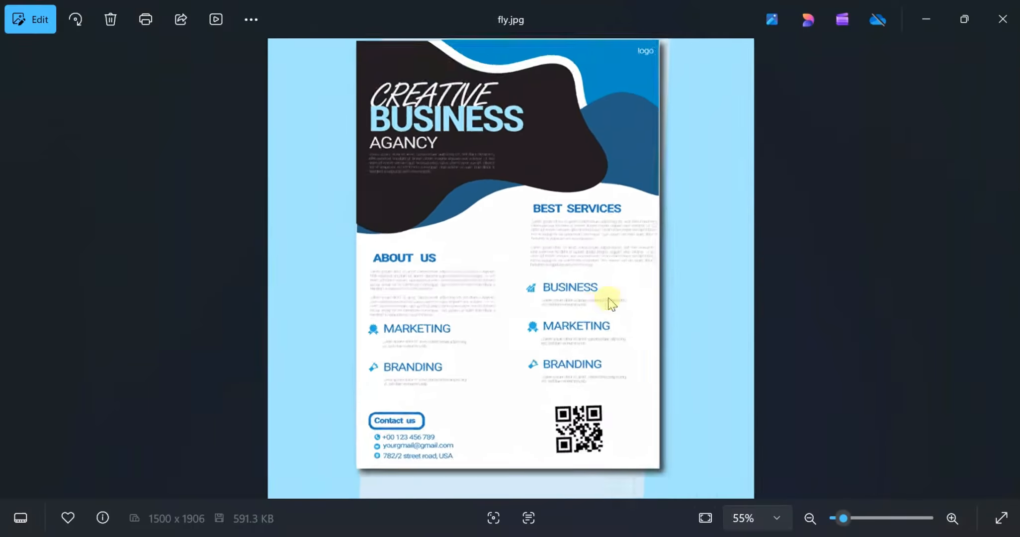
{"action": "scroll", "coordinate": [611, 302], "scroll_direction": "down", "scroll_amount": 2}
{"action": "left_click", "coordinate": [1003, 22]}
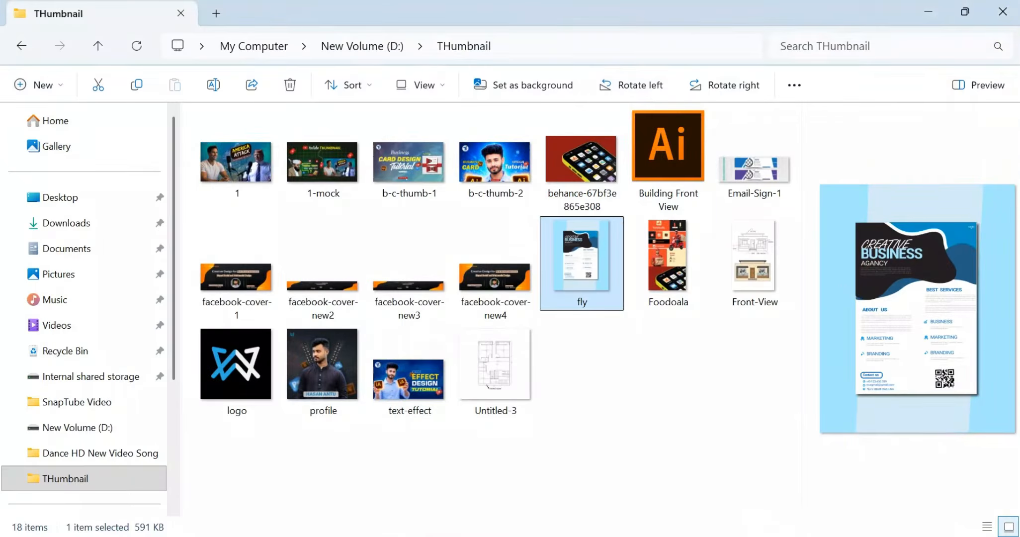
{"action": "left_click", "coordinate": [434, 535]}
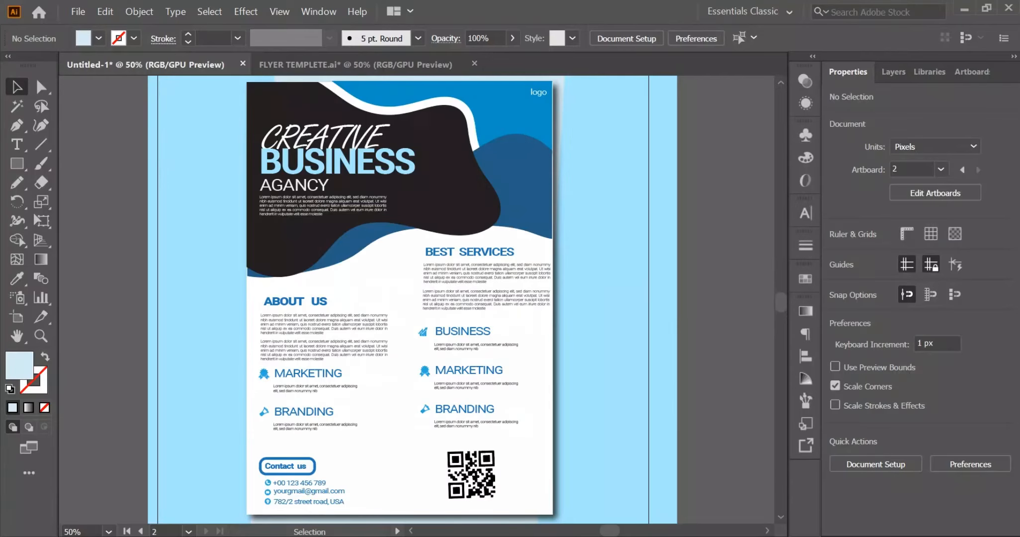